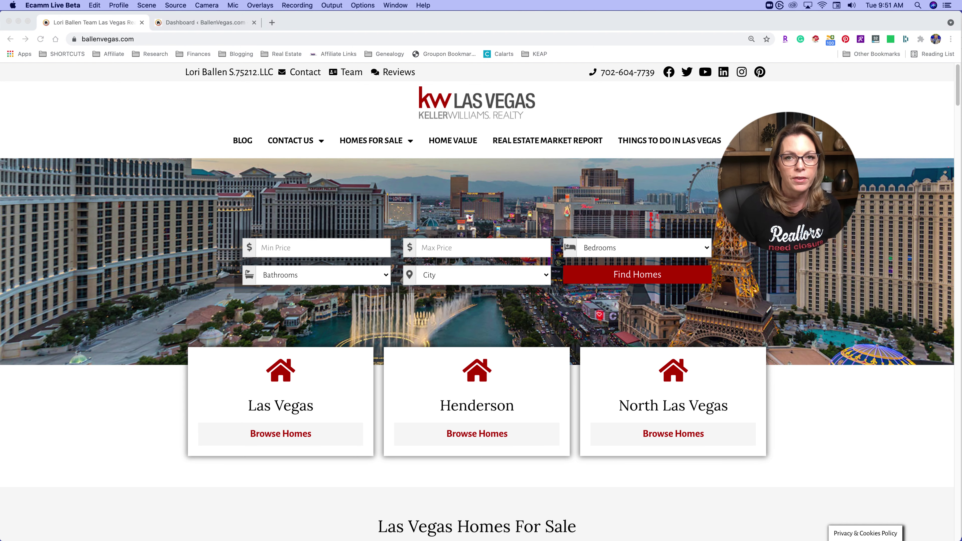
- Open ballenbrands.com in a new tab and scroll through its business website and CRM services page
left_click(272, 23)
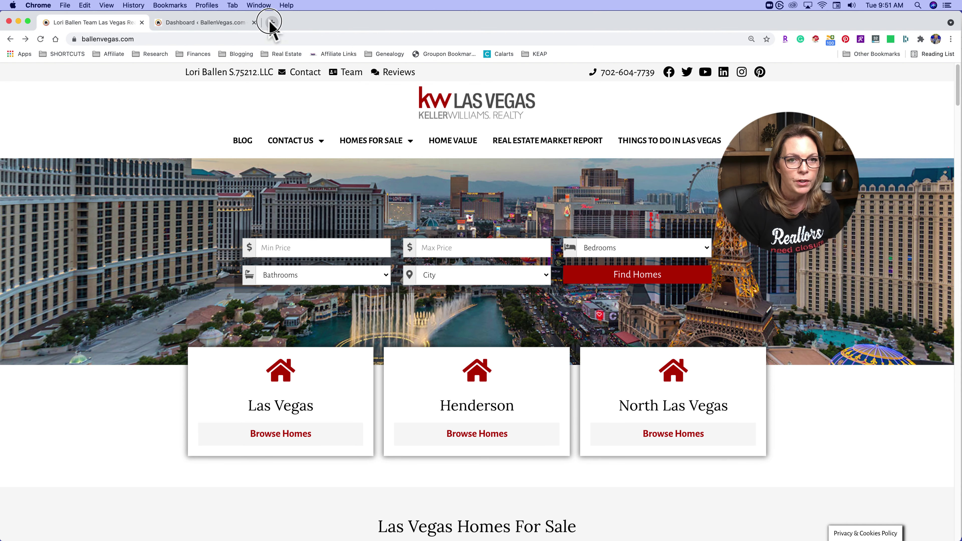
left_click(272, 22)
type("ballenbra")
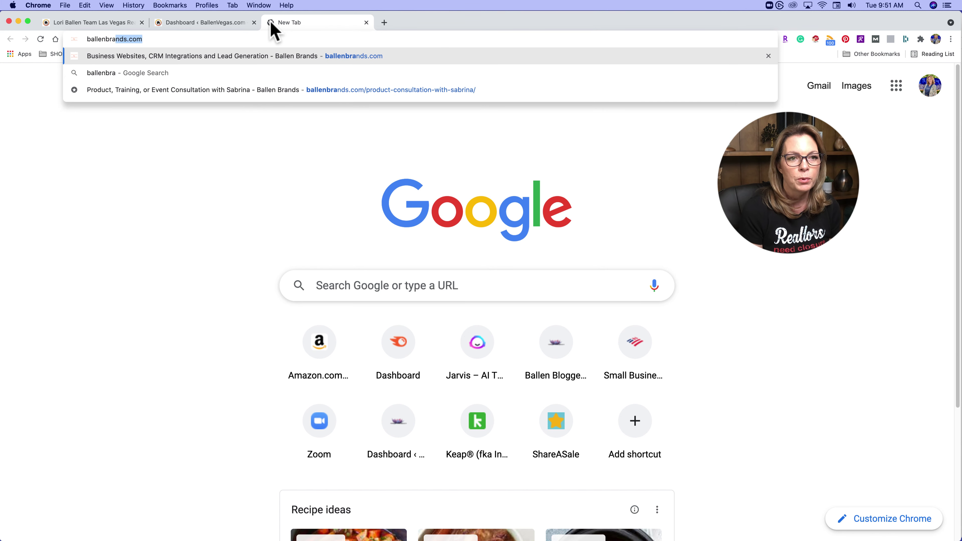
key("Return")
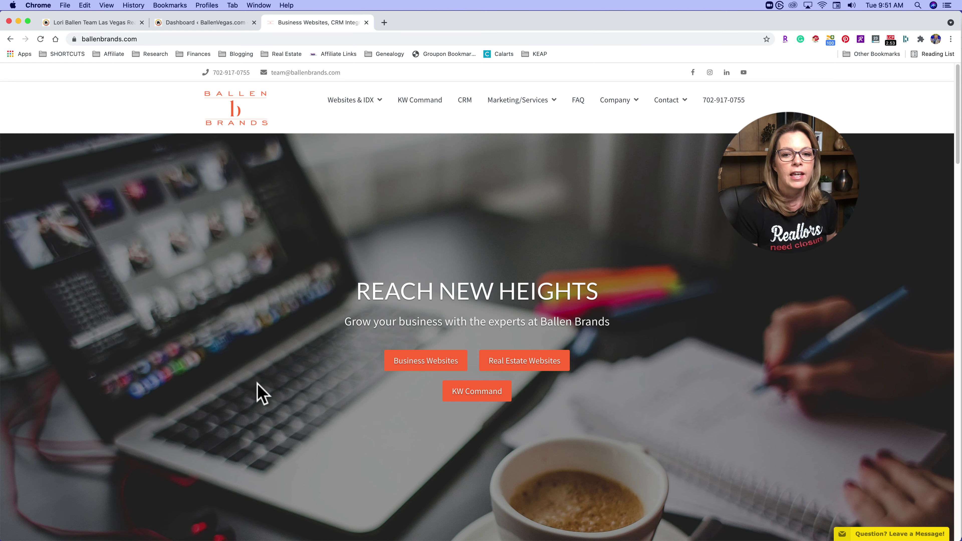
scroll(262, 395, "down", 3)
scroll(262, 394, "down", 8)
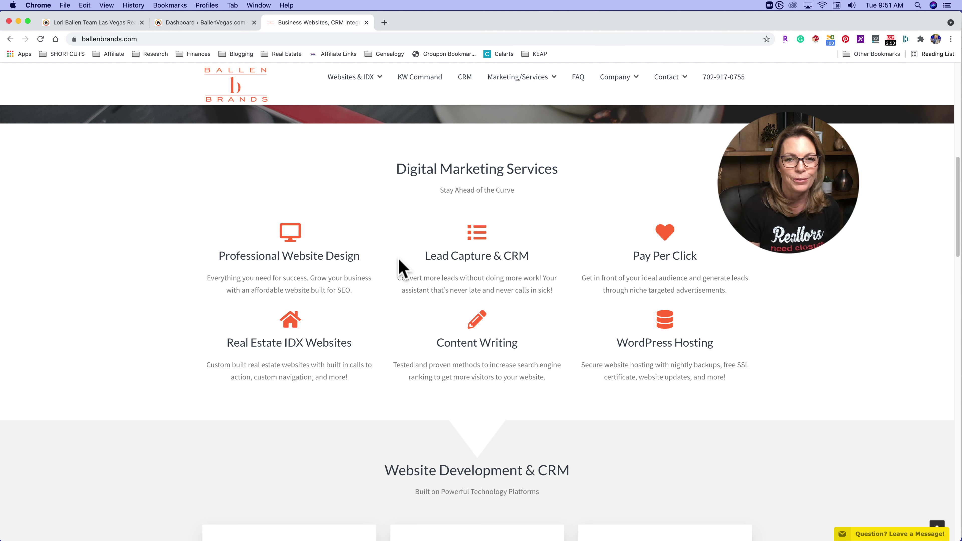
- Scroll back up and return to the KW Las Vegas homepage tab
scroll(341, 359, "up", 1)
scroll(341, 358, "up", 4)
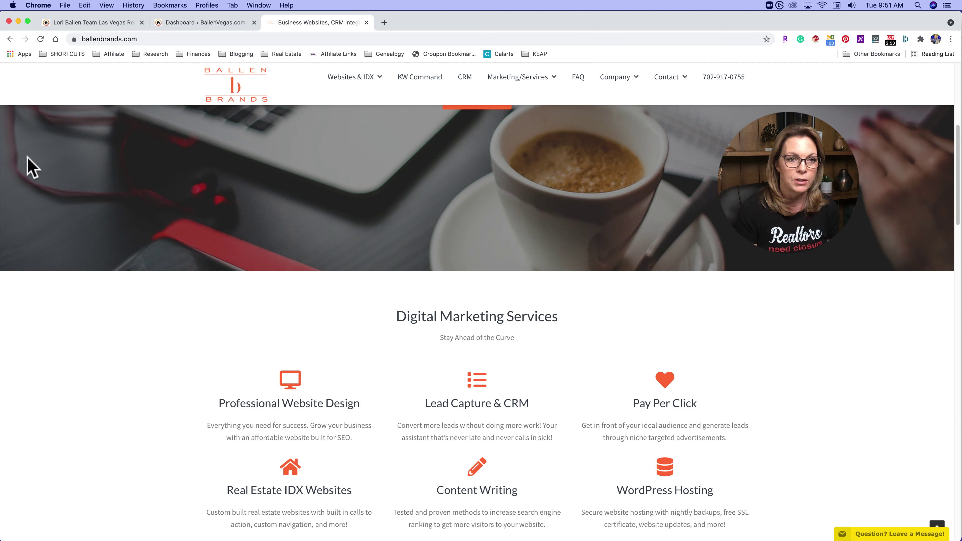
left_click(61, 23)
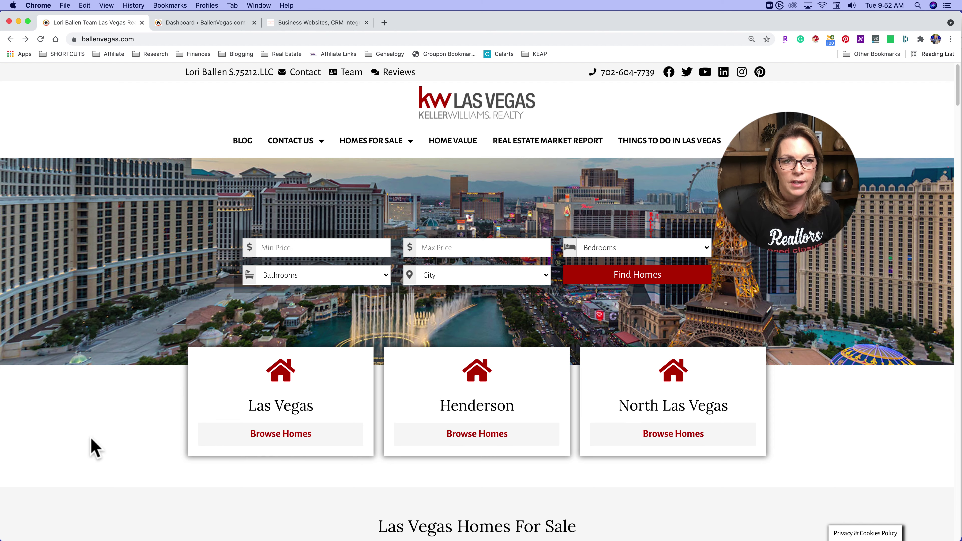
scroll(95, 447, "down", 1)
scroll(94, 448, "down", 3)
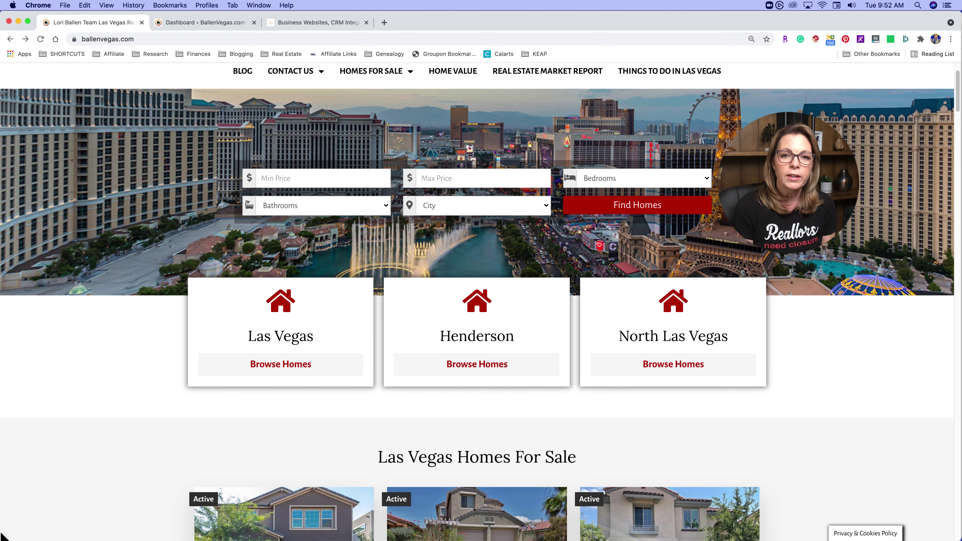
scroll(72, 427, "up", 3)
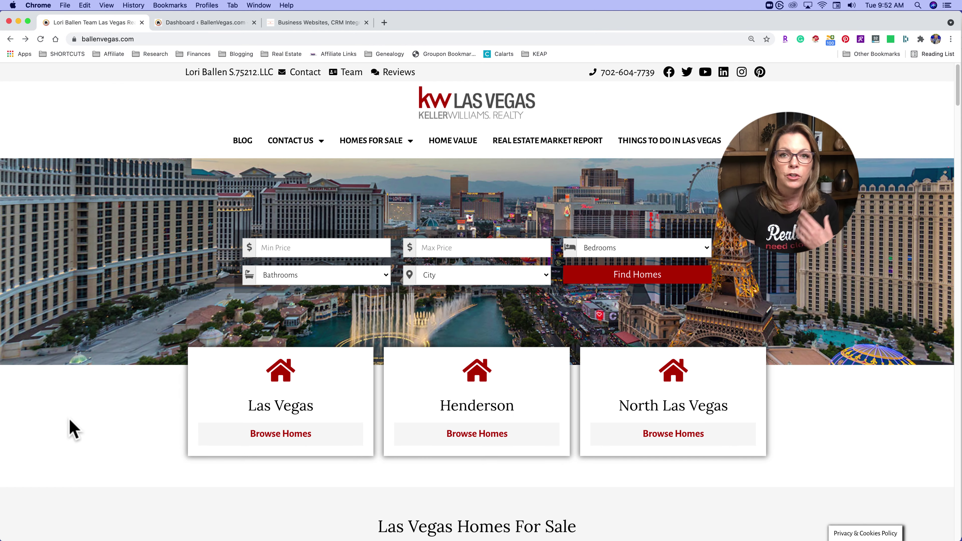
scroll(74, 430, "down", 2)
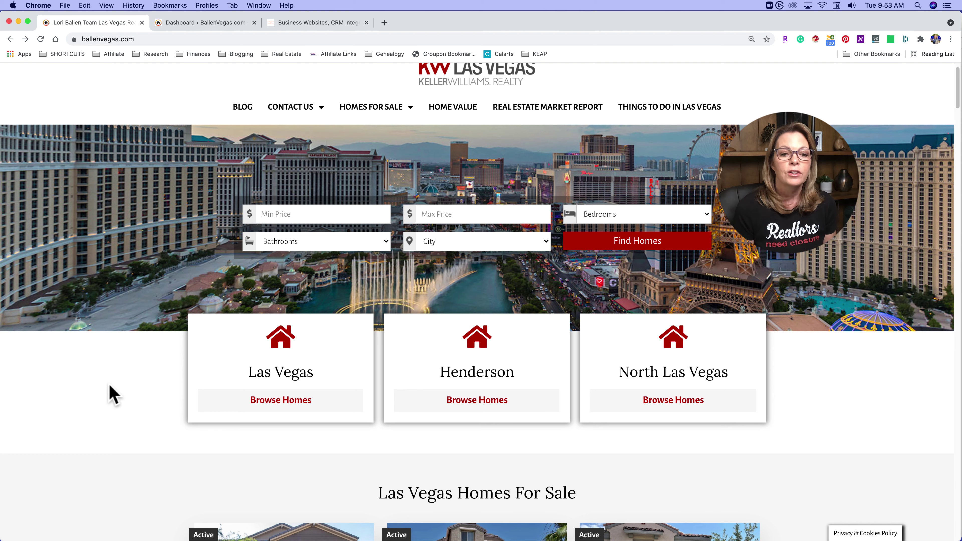
- Scroll the homepage to the Las Vegas Homes For Sale listings, priced $465,000 to $725,000
scroll(88, 370, "down", 2)
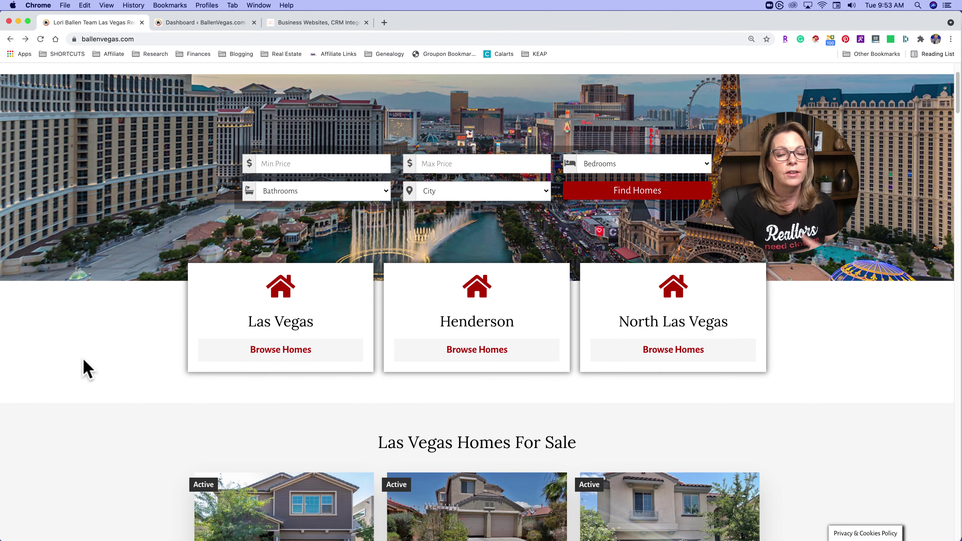
scroll(88, 370, "down", 5)
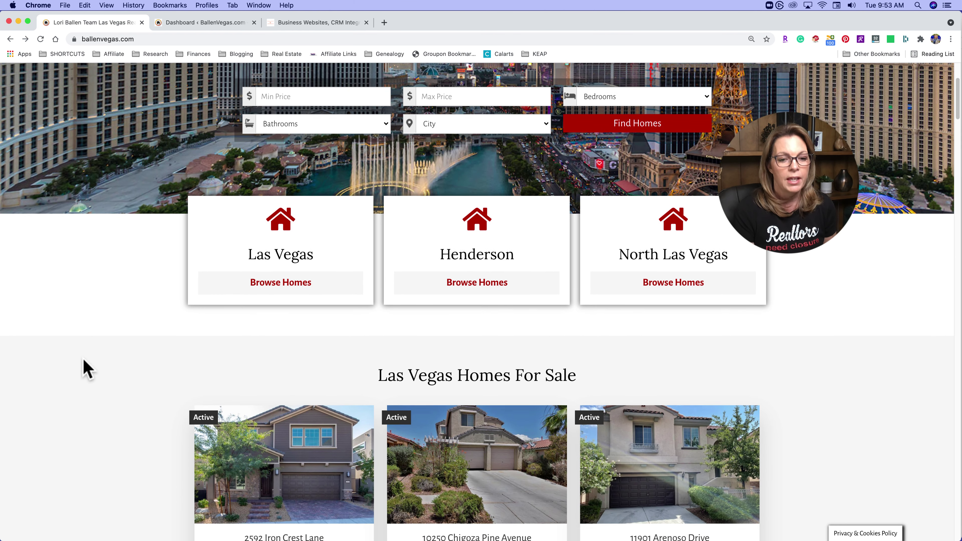
scroll(84, 369, "down", 2)
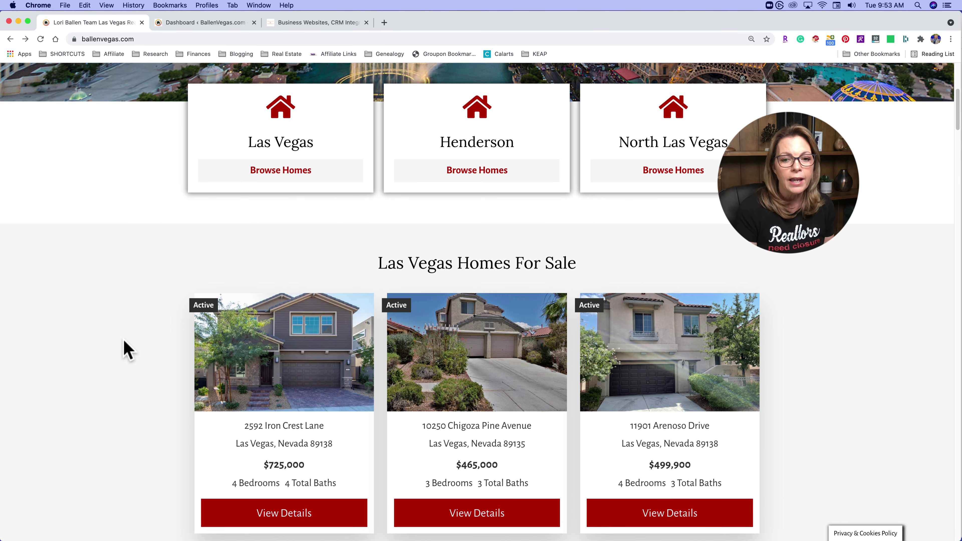
scroll(122, 344, "down", 2)
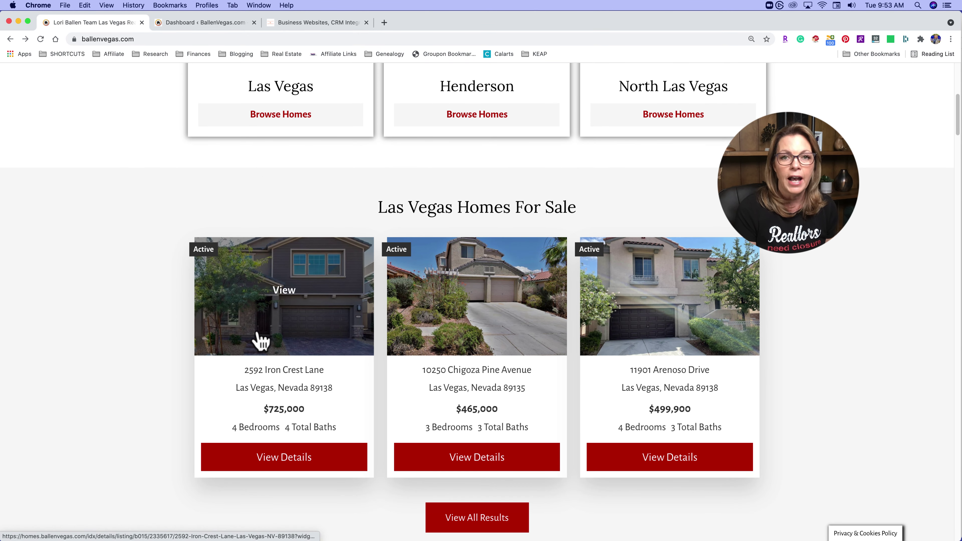
scroll(79, 372, "down", 2)
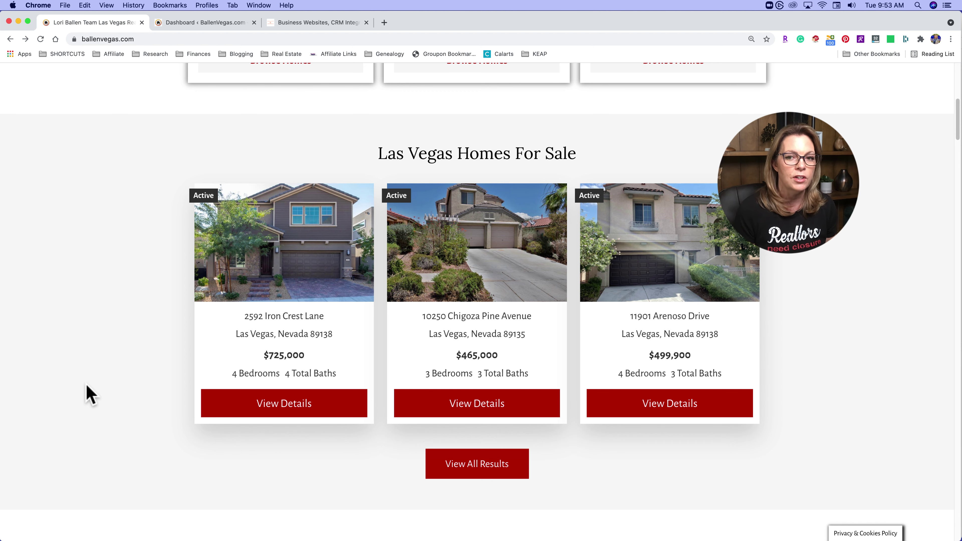
scroll(238, 279, "down", 2)
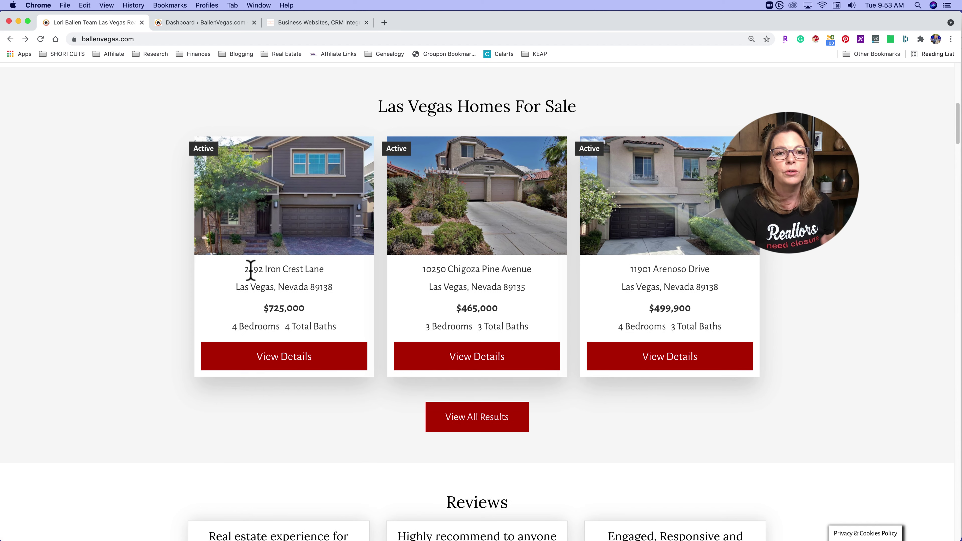
scroll(279, 227, "up", 1)
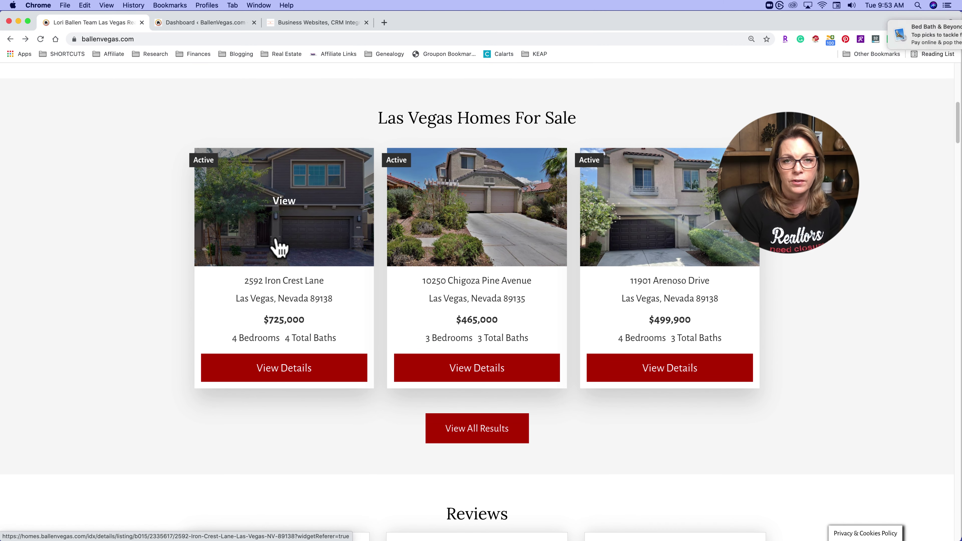
scroll(277, 238, "down", 1)
mouse_move(871, 37)
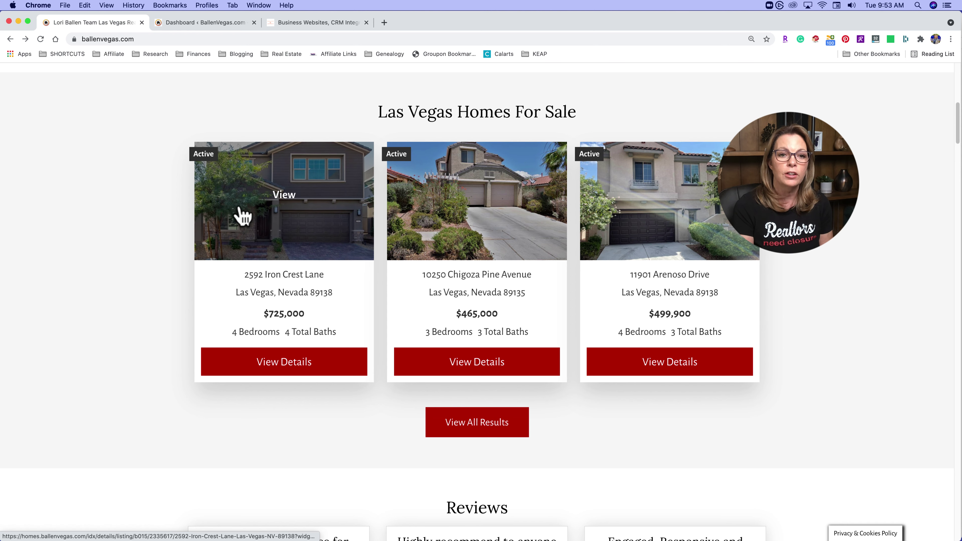
scroll(413, 189, "up", 1)
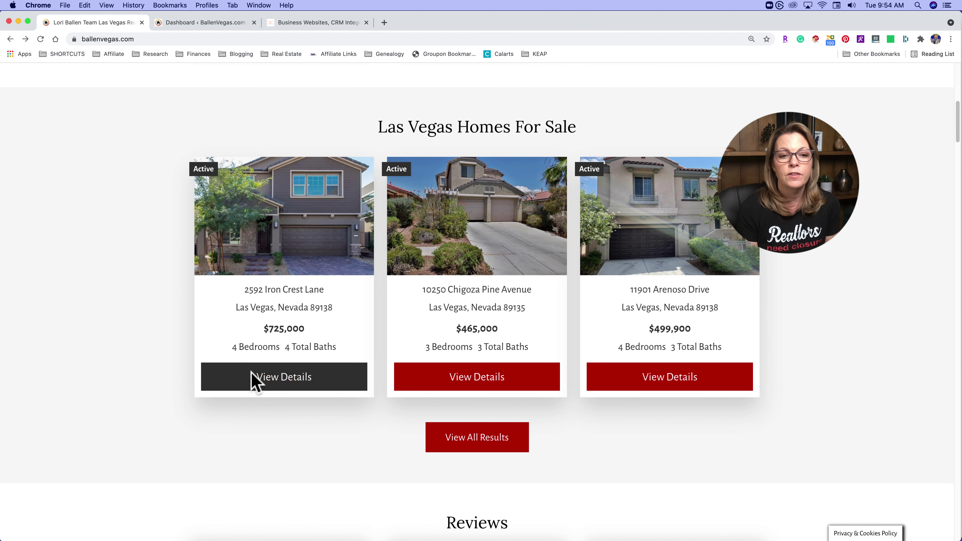
left_click(287, 381)
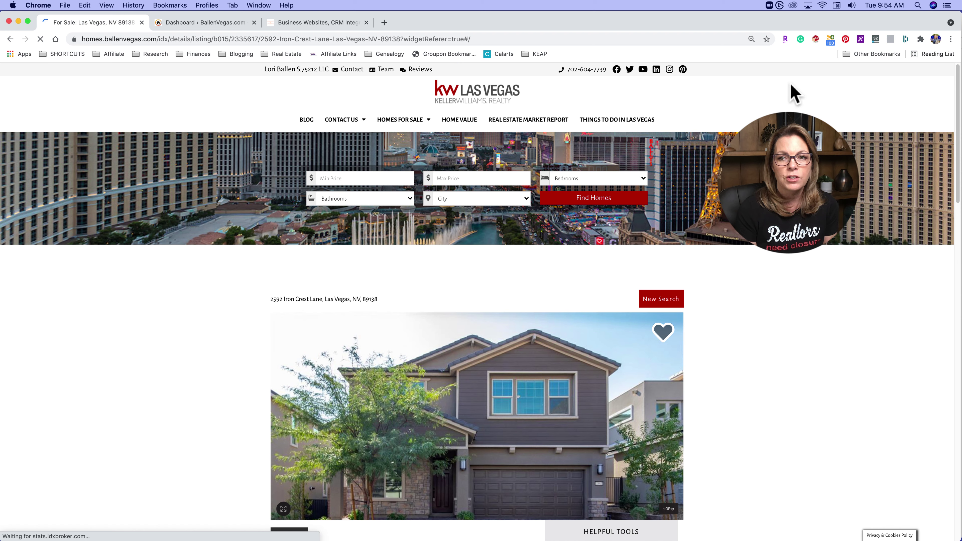
scroll(678, 250, "down", 5)
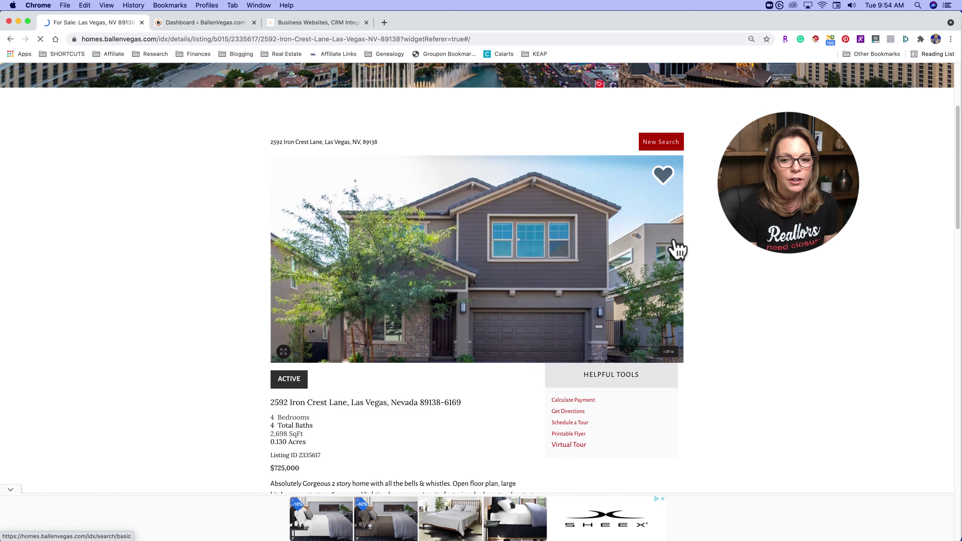
scroll(676, 249, "down", 4)
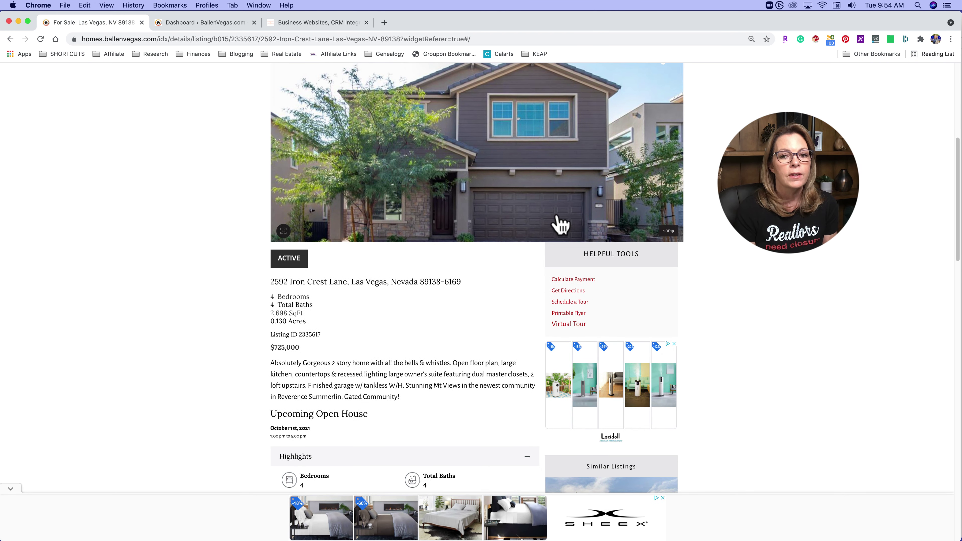
scroll(490, 220, "down", 4)
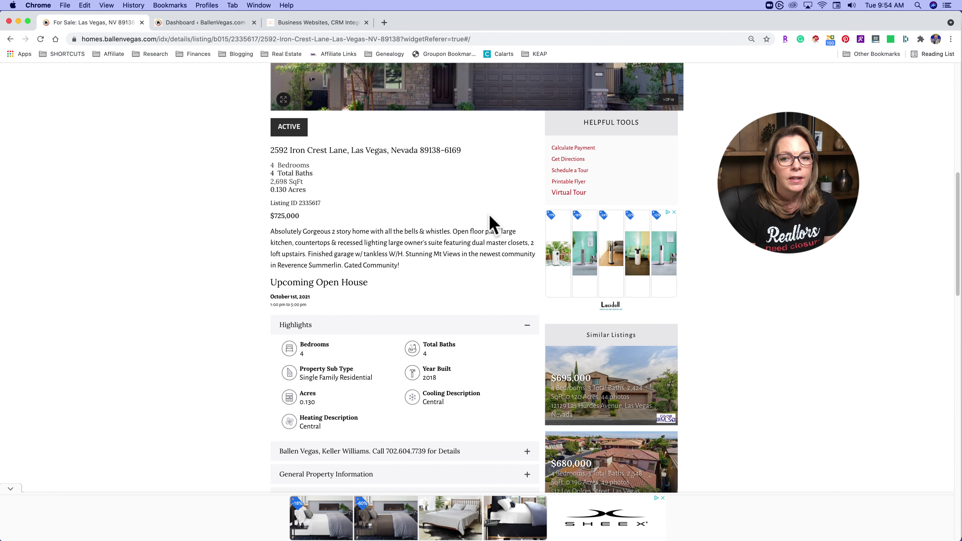
scroll(487, 218, "down", 1)
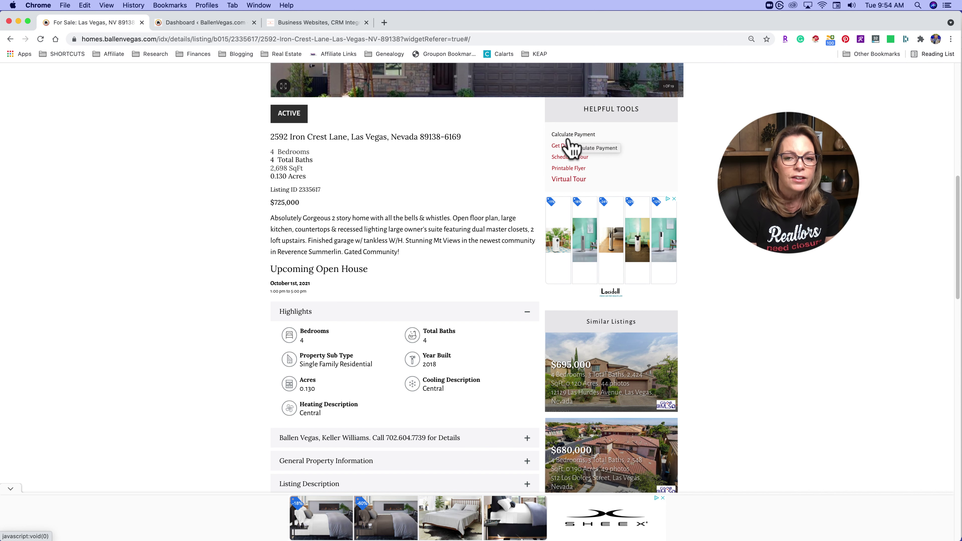
- Preview the Schedule a Showing form for this house, then go back to the listing
left_click(569, 157)
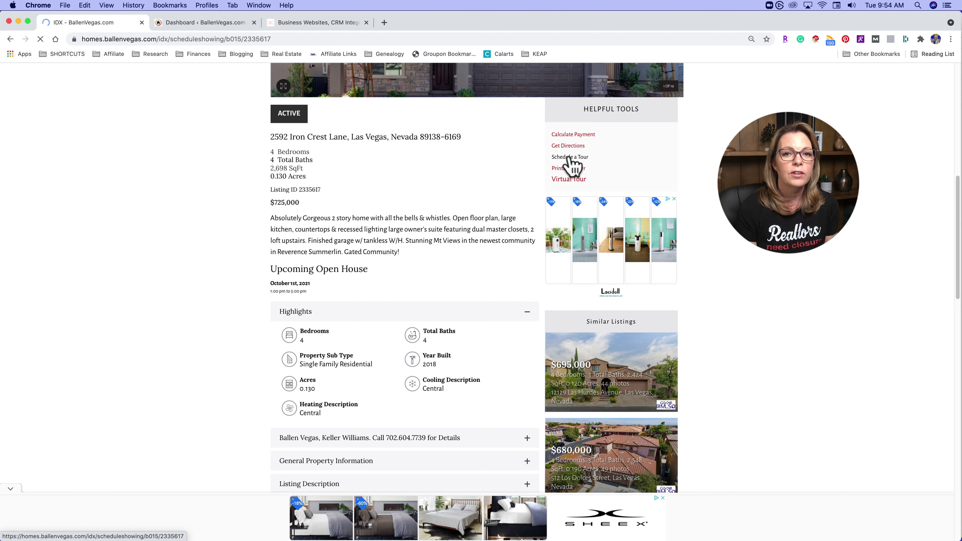
scroll(569, 156, "down", 5)
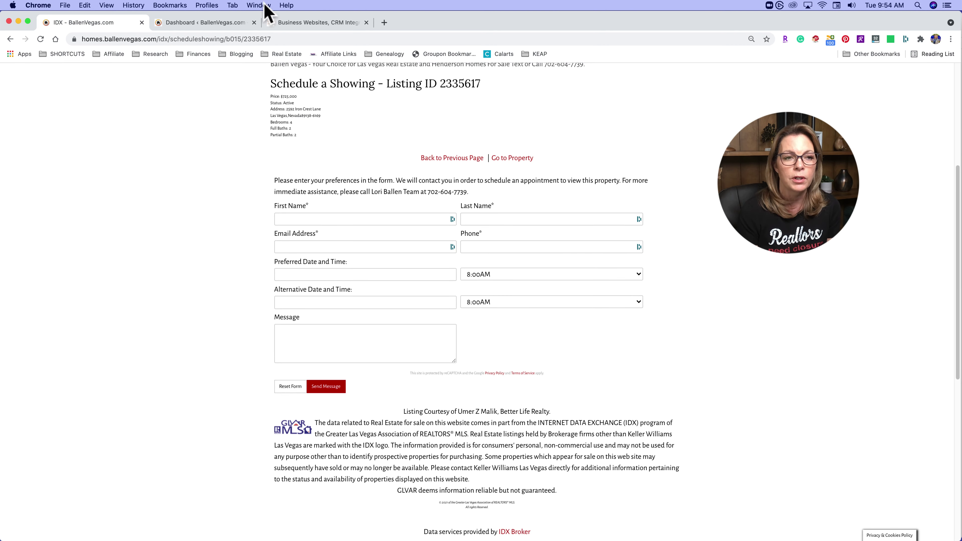
left_click(11, 38)
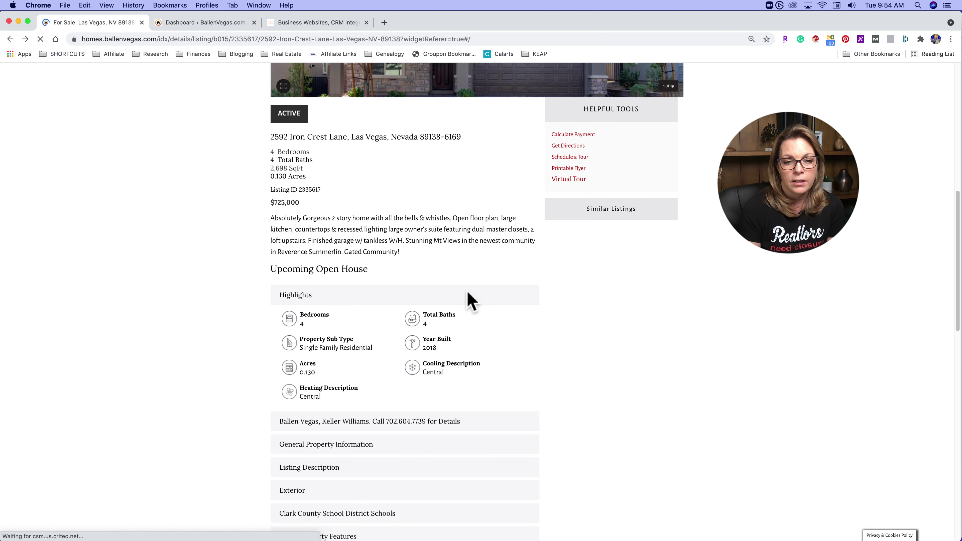
scroll(466, 300, "down", 6)
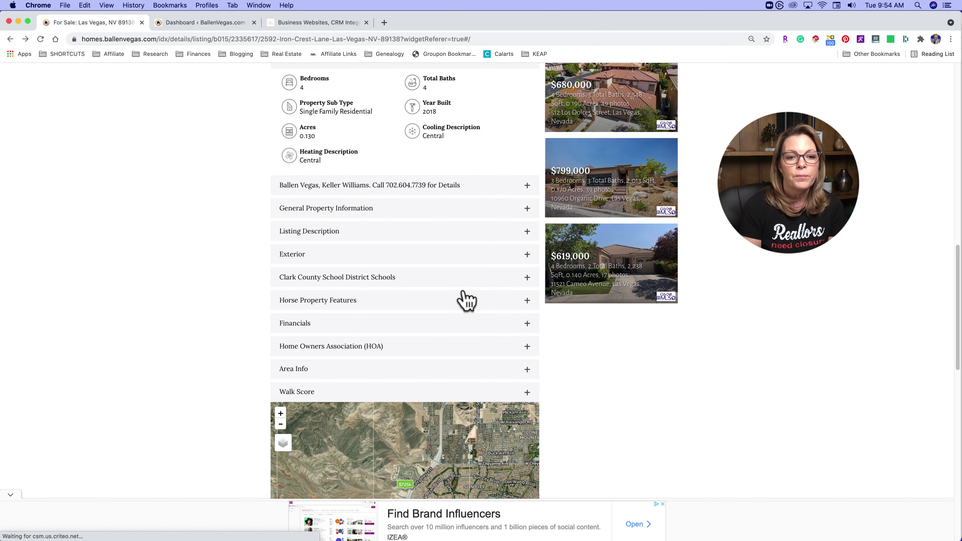
scroll(467, 302, "down", 6)
scroll(460, 286, "up", 12)
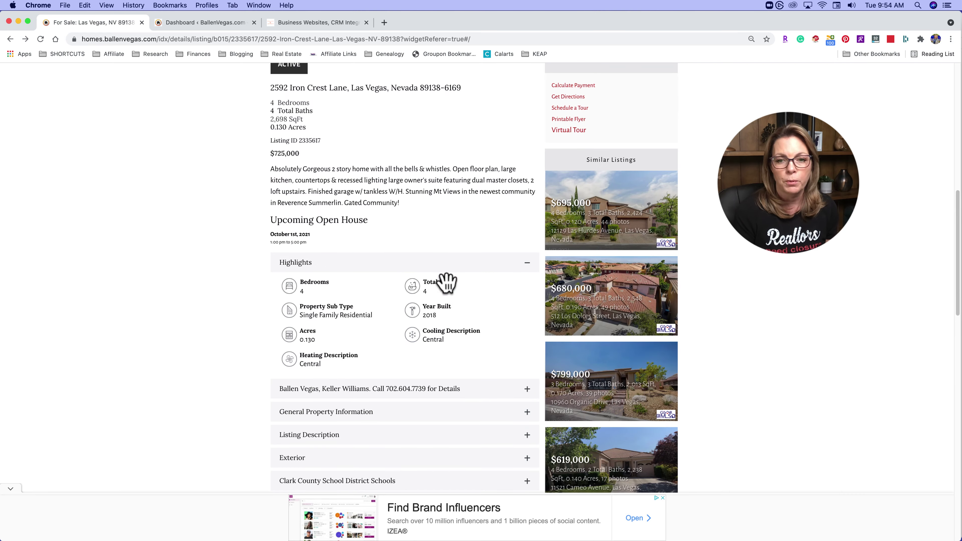
scroll(447, 283, "up", 4)
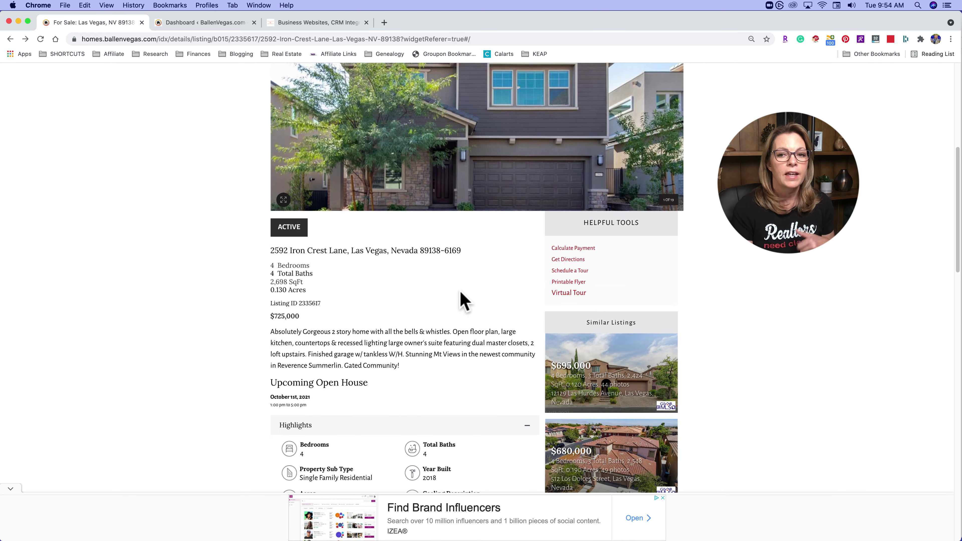
scroll(462, 298, "up", 1)
scroll(414, 321, "up", 4)
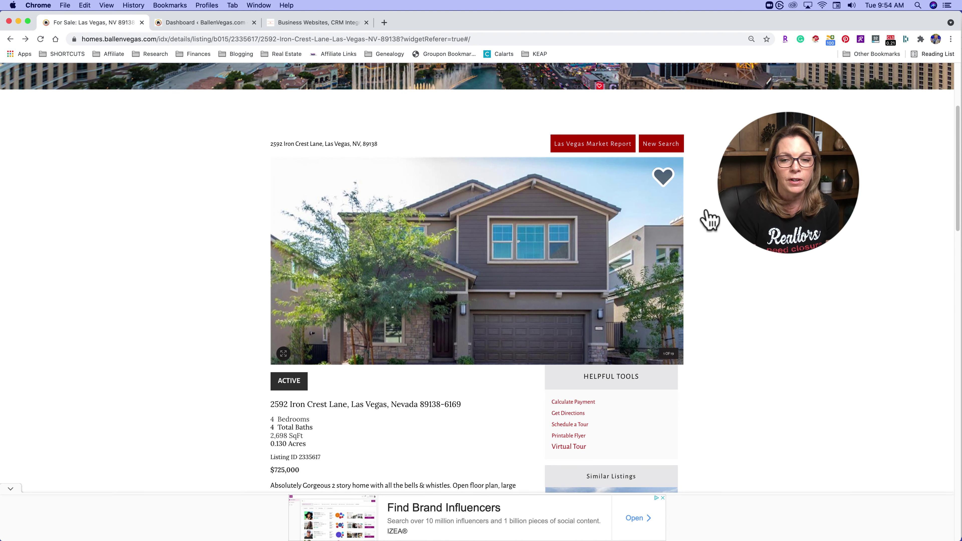
- Try saving the listing as a favourite to see the Sign Up prompt, then go back to the homepage
left_click(664, 179)
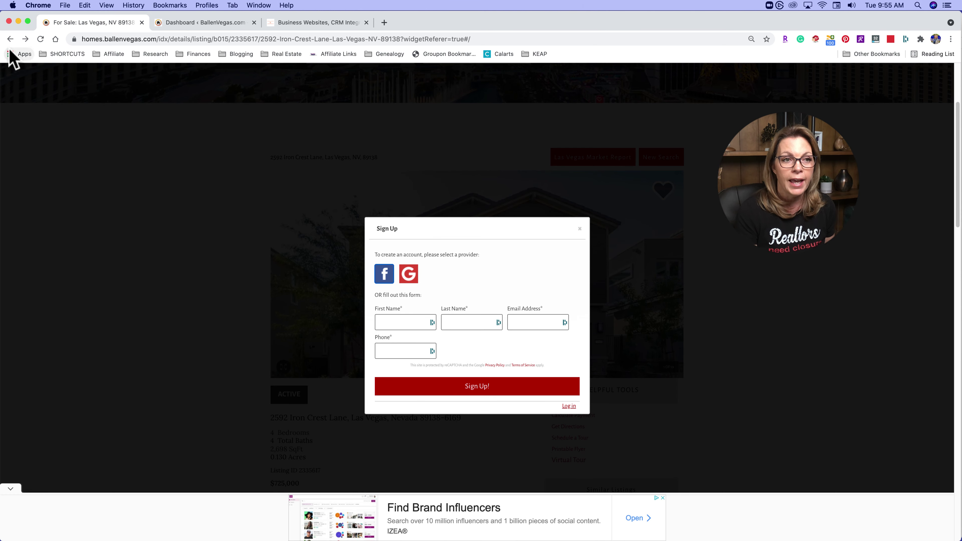
left_click(9, 40)
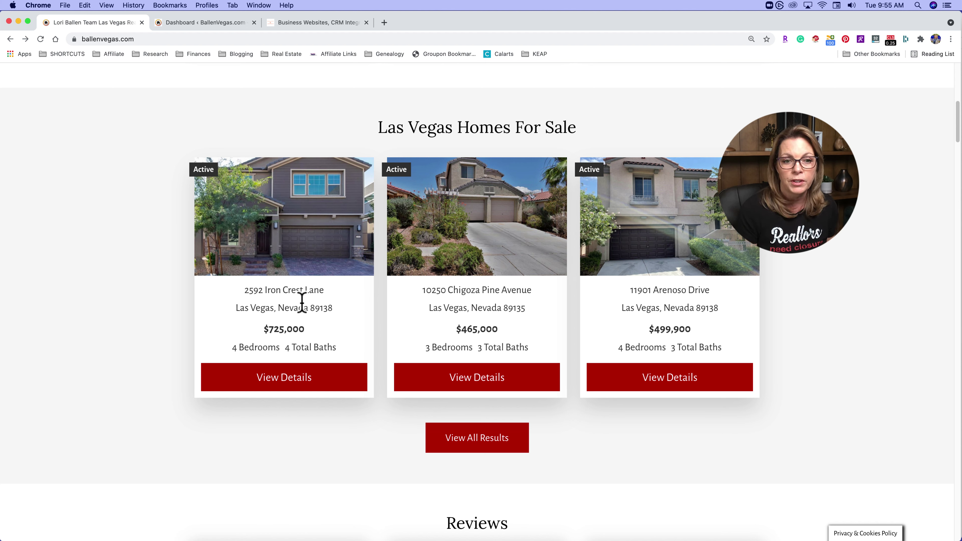
left_click(289, 382)
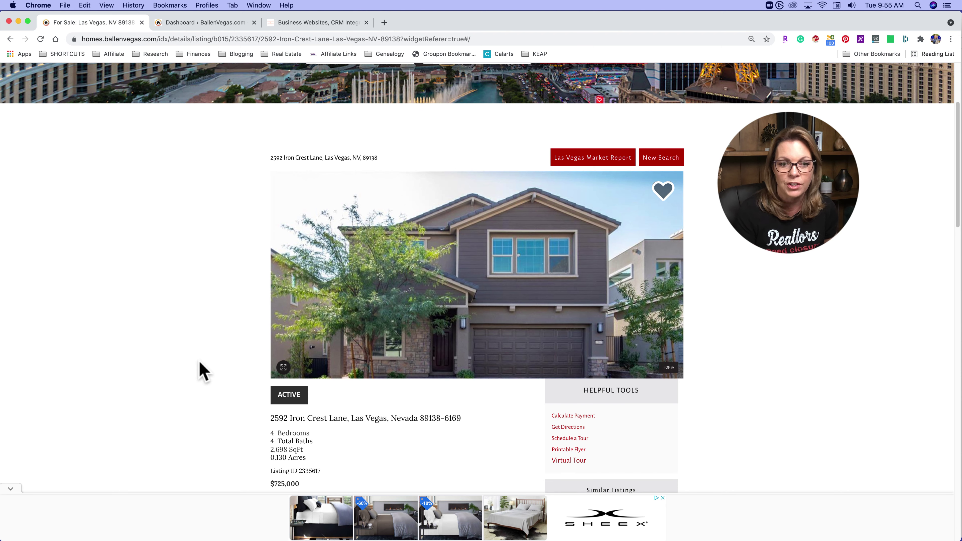
scroll(188, 352, "down", 2)
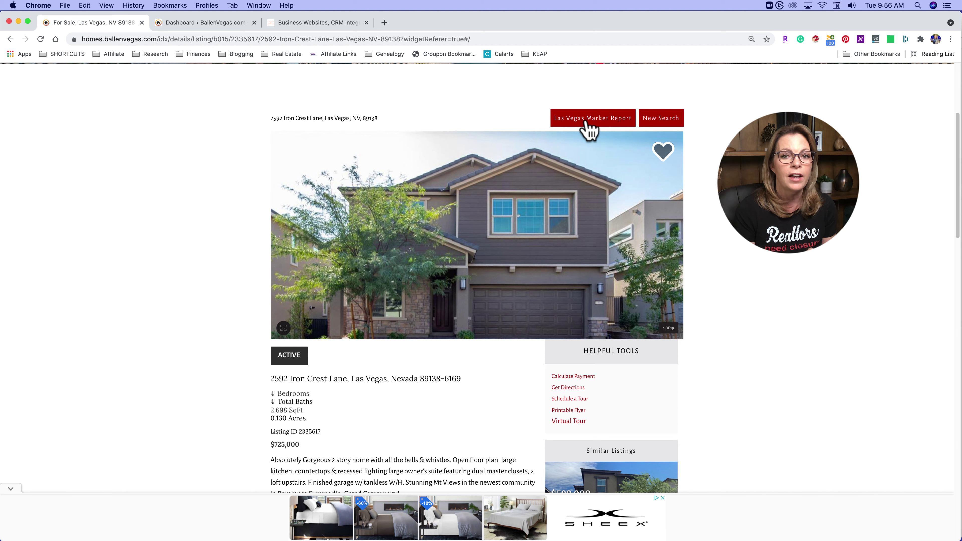
left_click(594, 120)
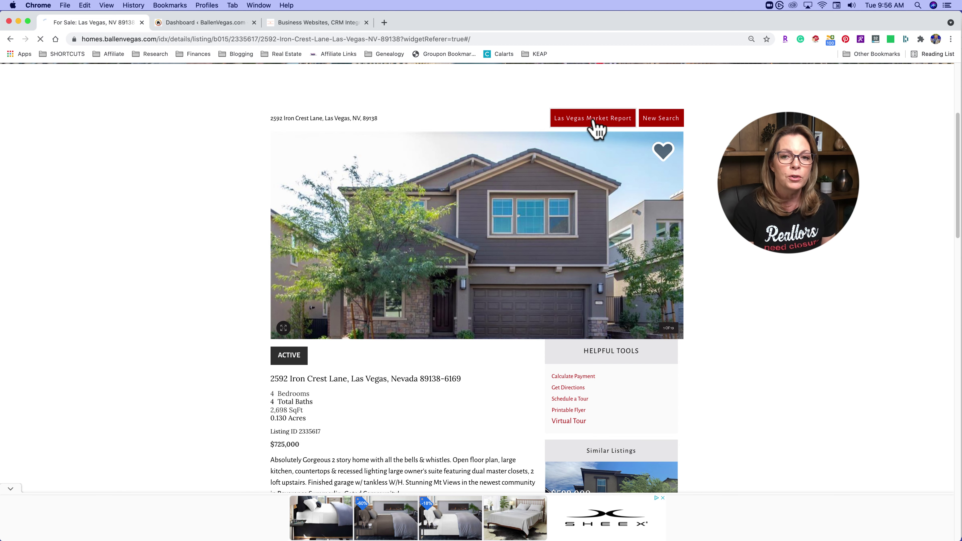
scroll(552, 181, "down", 5)
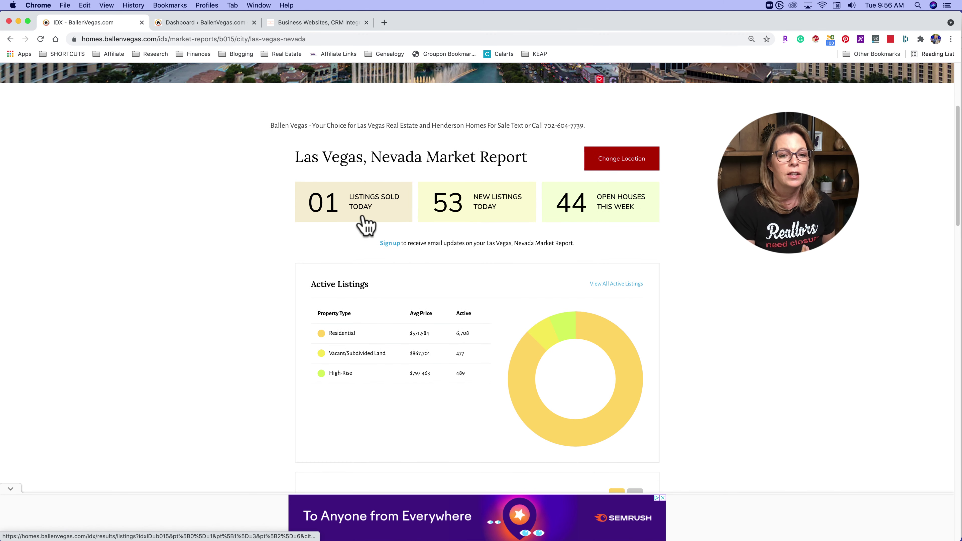
scroll(362, 220, "down", 2)
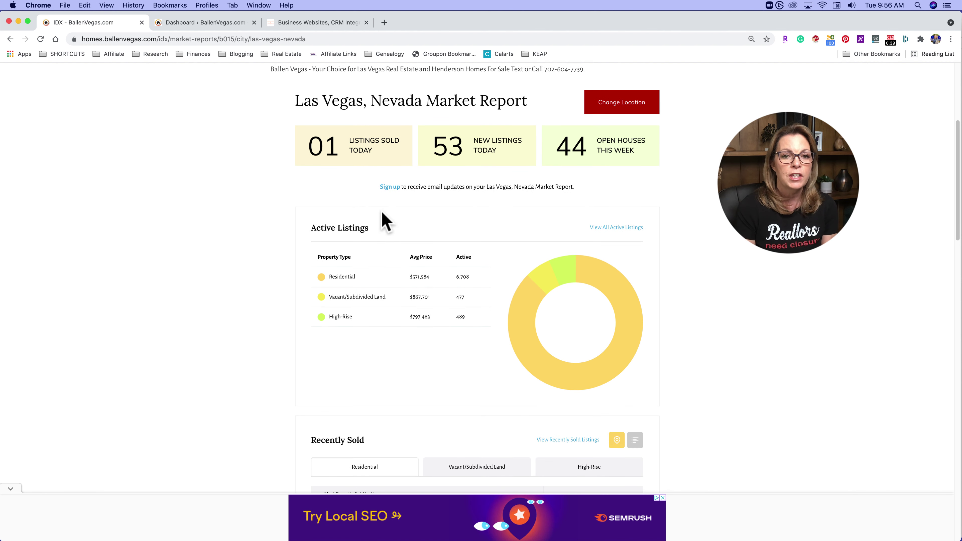
scroll(265, 262, "down", 2)
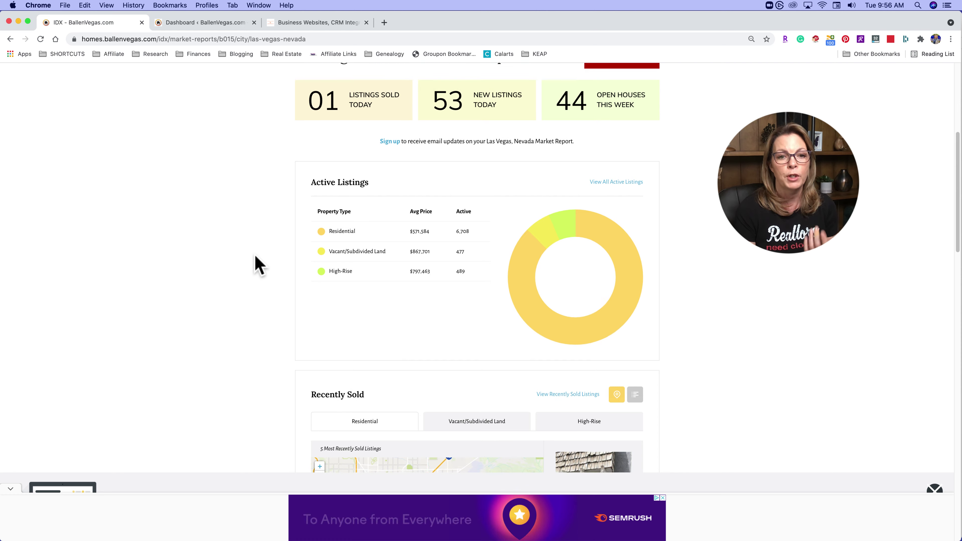
scroll(257, 265, "down", 3)
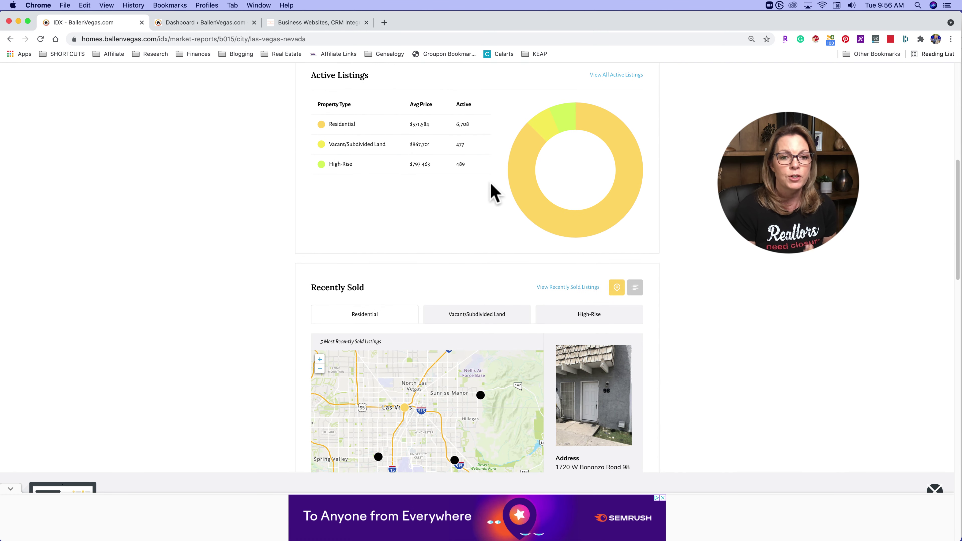
scroll(487, 188, "down", 5)
scroll(436, 258, "down", 11)
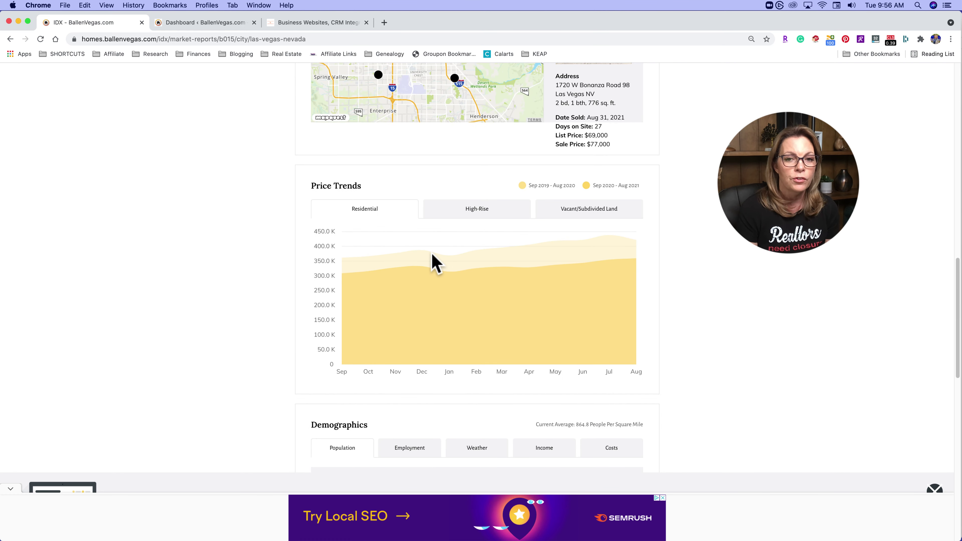
scroll(436, 264, "down", 5)
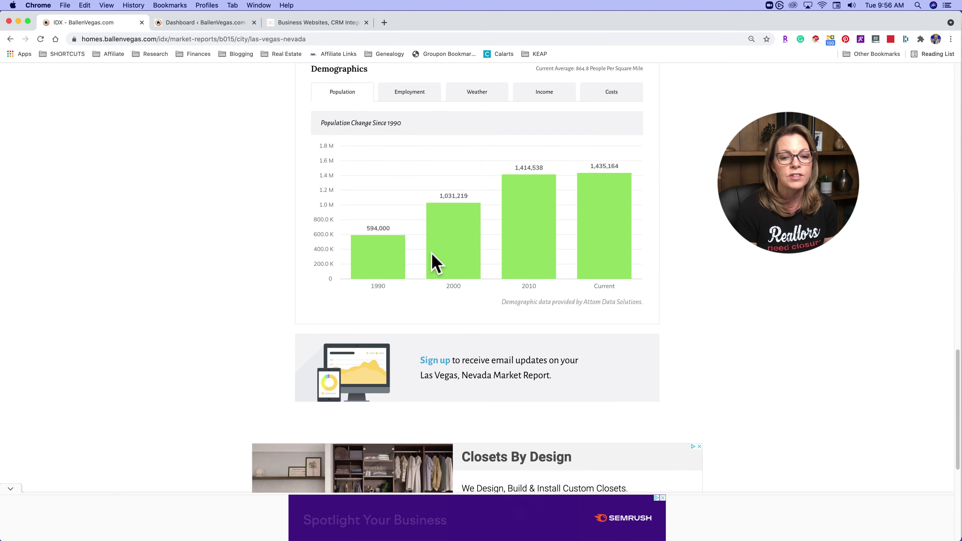
scroll(434, 252, "up", 5)
scroll(435, 254, "down", 2)
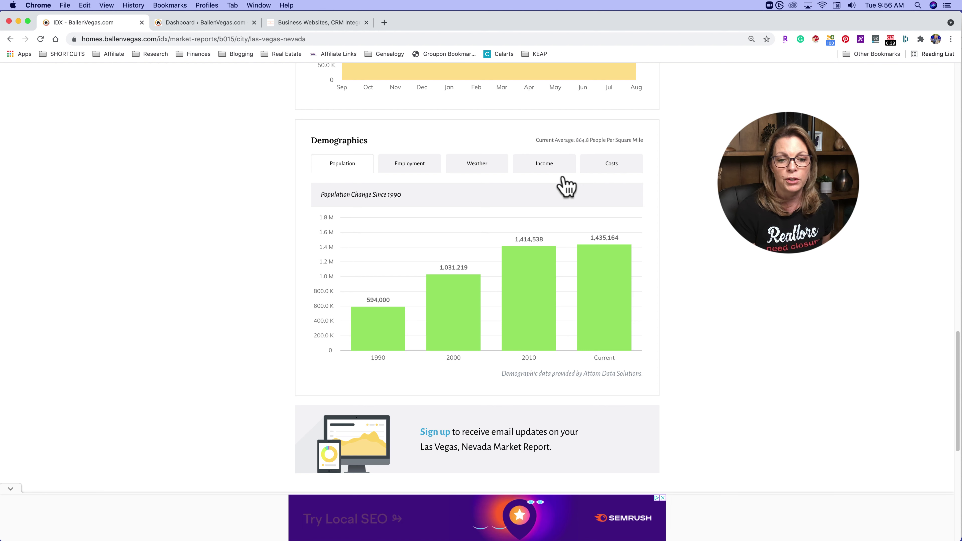
scroll(443, 430, "down", 1)
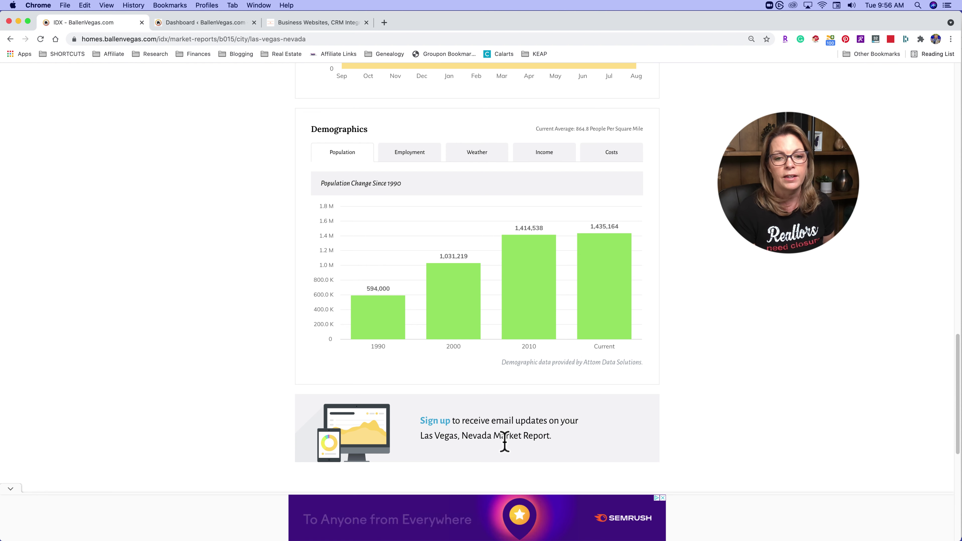
scroll(505, 441, "up", 1)
scroll(470, 453, "up", 1)
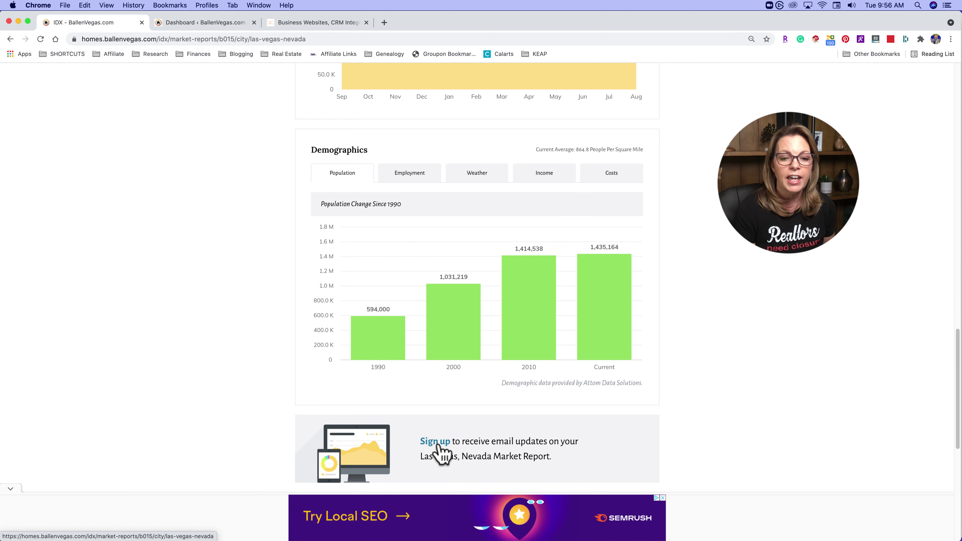
left_click(439, 444)
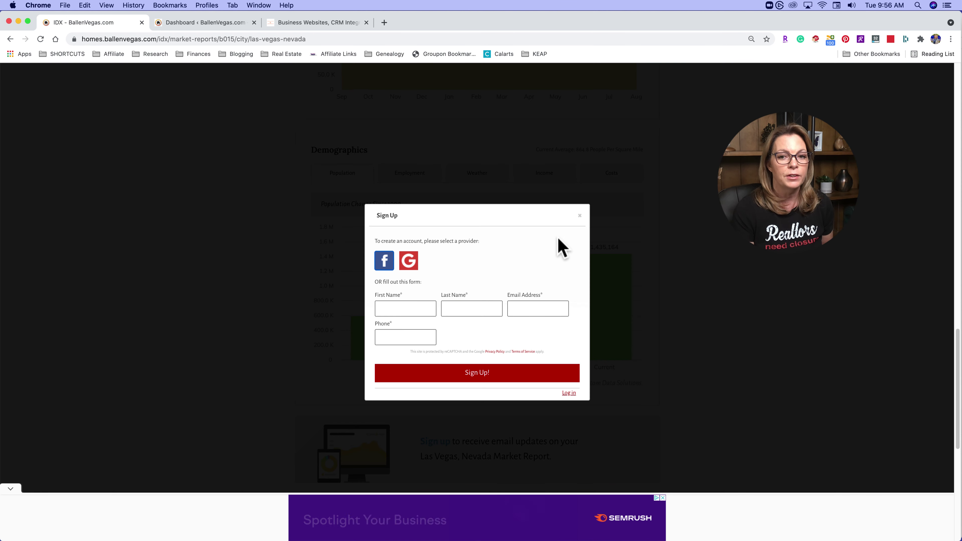
left_click(577, 217)
scroll(177, 275, "up", 10)
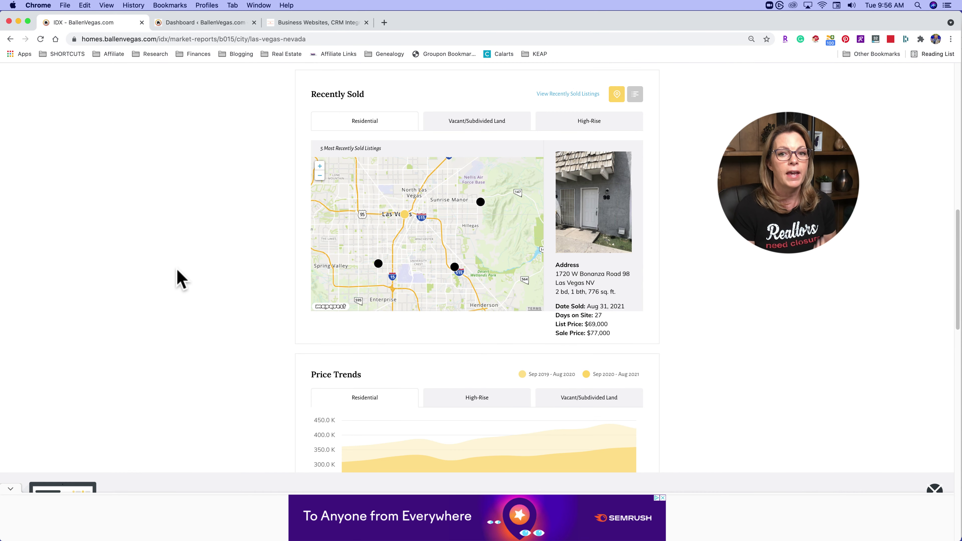
scroll(178, 278, "up", 15)
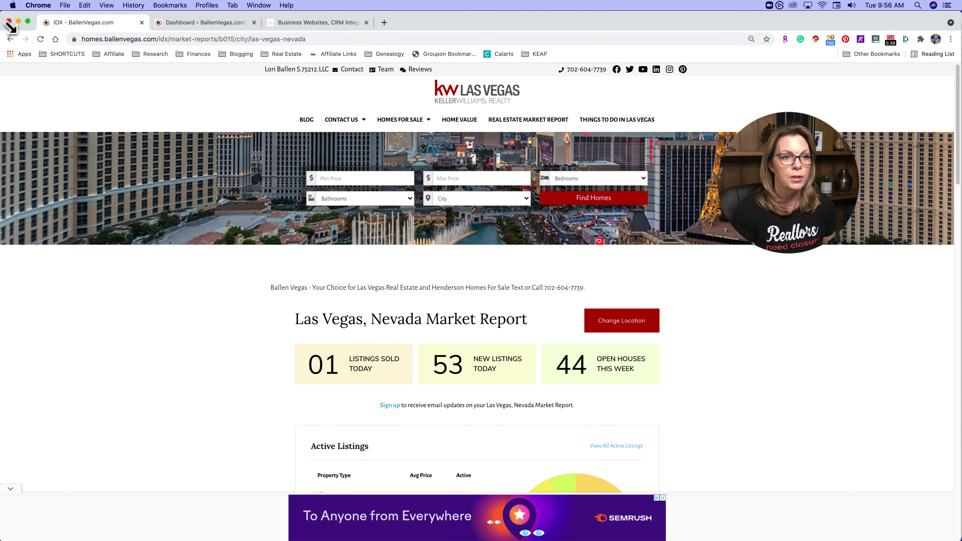
- Go back to the listing and start a New Search, showing Single Family Residential with a $200,000 minimum
left_click(10, 39)
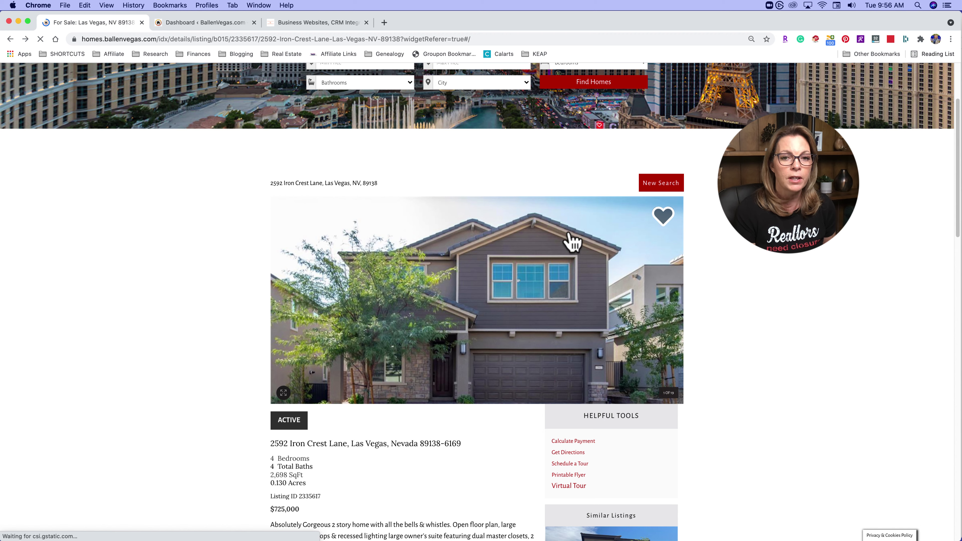
left_click(661, 183)
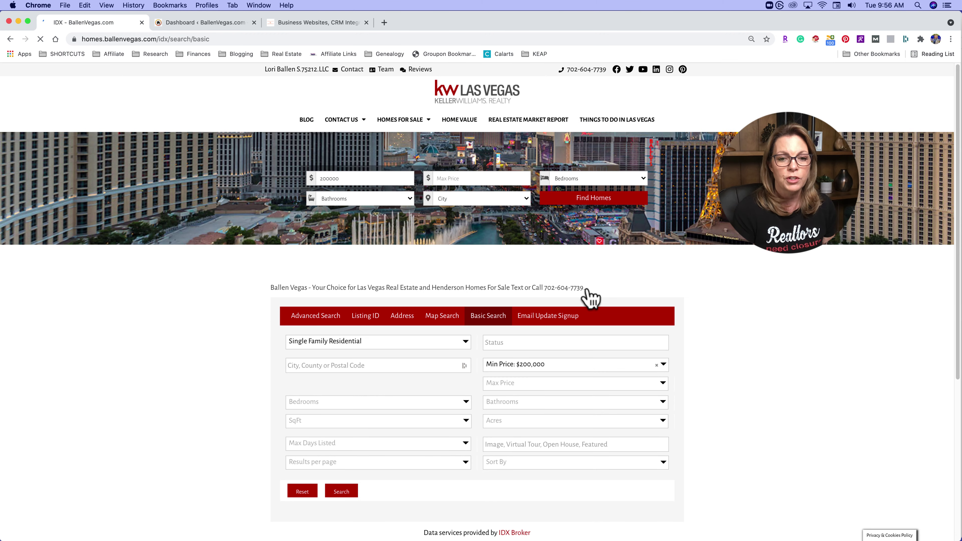
scroll(203, 338, "down", 5)
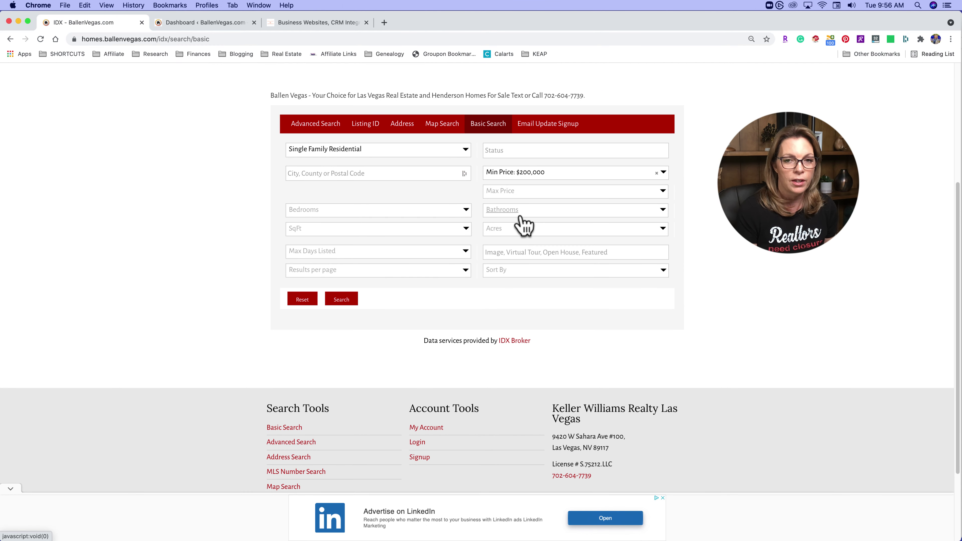
scroll(493, 224, "up", 3)
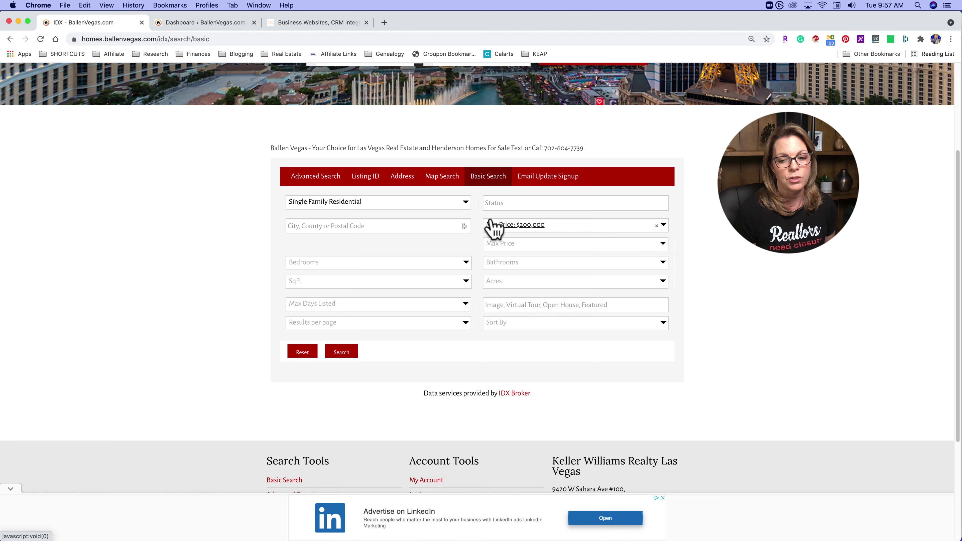
scroll(494, 228, "up", 5)
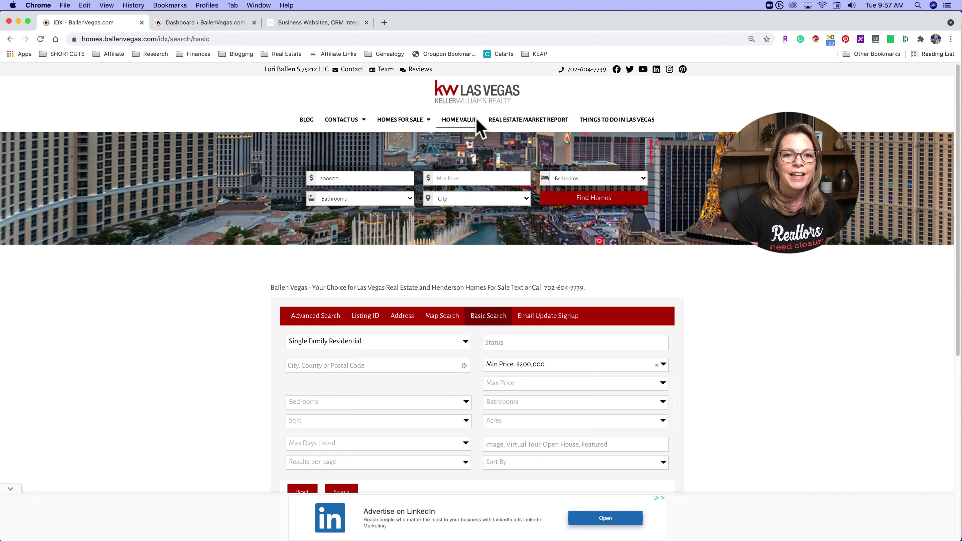
- Open Home Value and scroll through the House Value Estimator form for address, name, email and phone
left_click(469, 122)
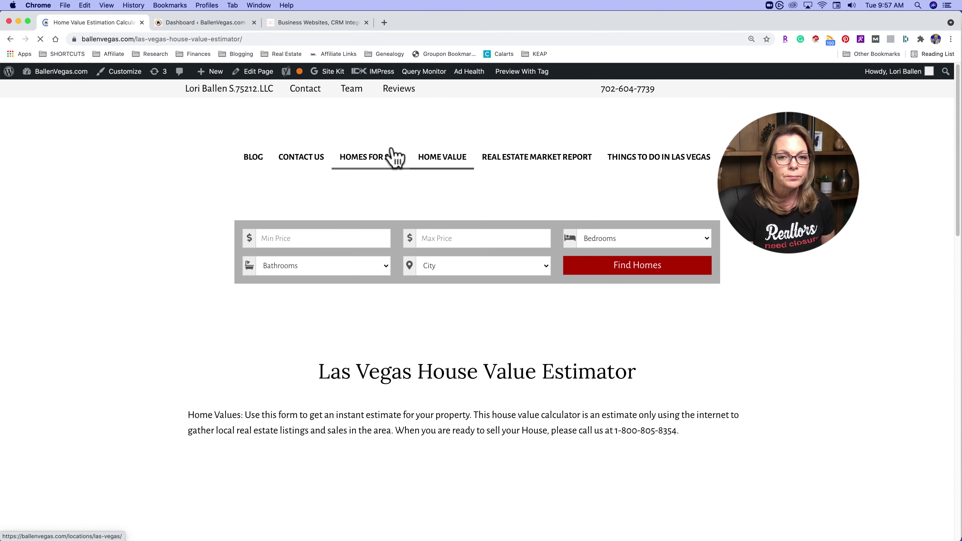
scroll(181, 299, "down", 7)
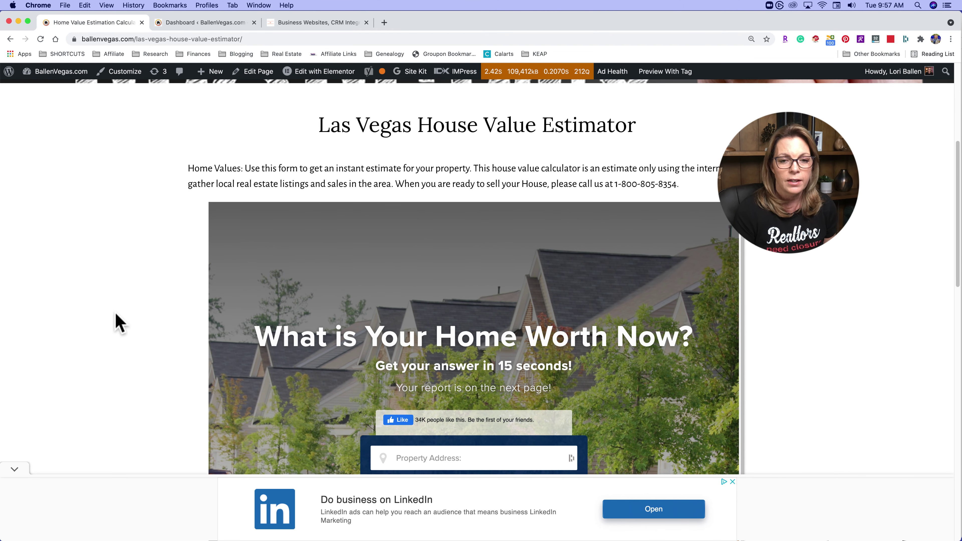
scroll(69, 360, "down", 1)
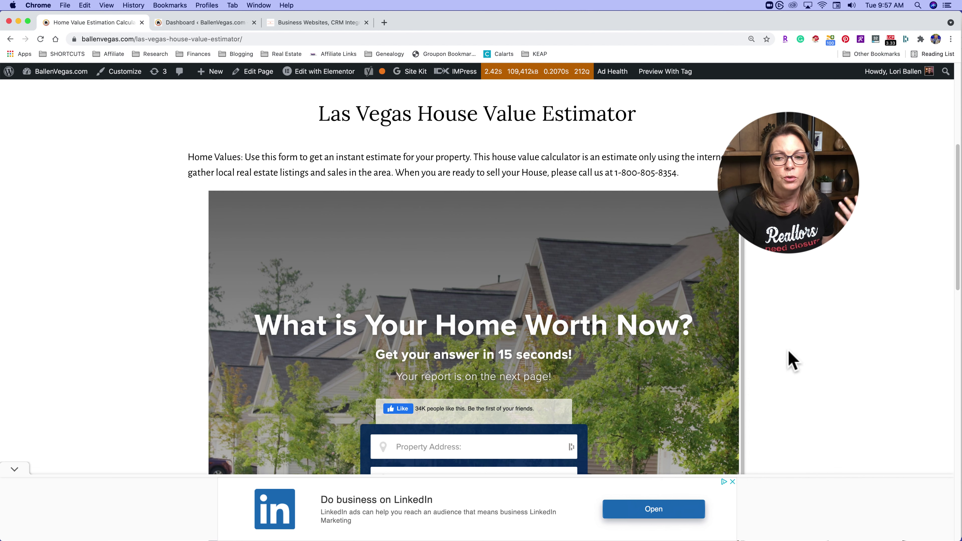
left_click(928, 225)
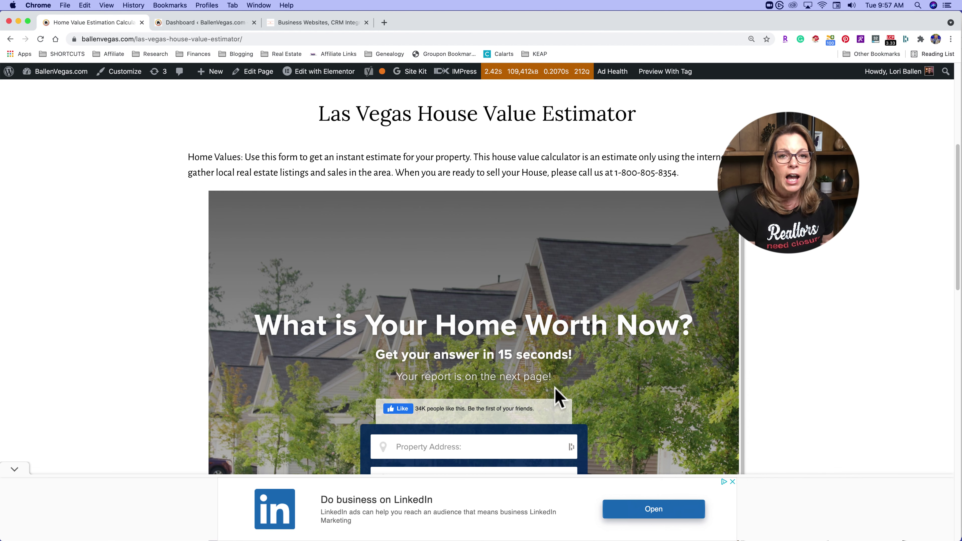
scroll(538, 387, "down", 5)
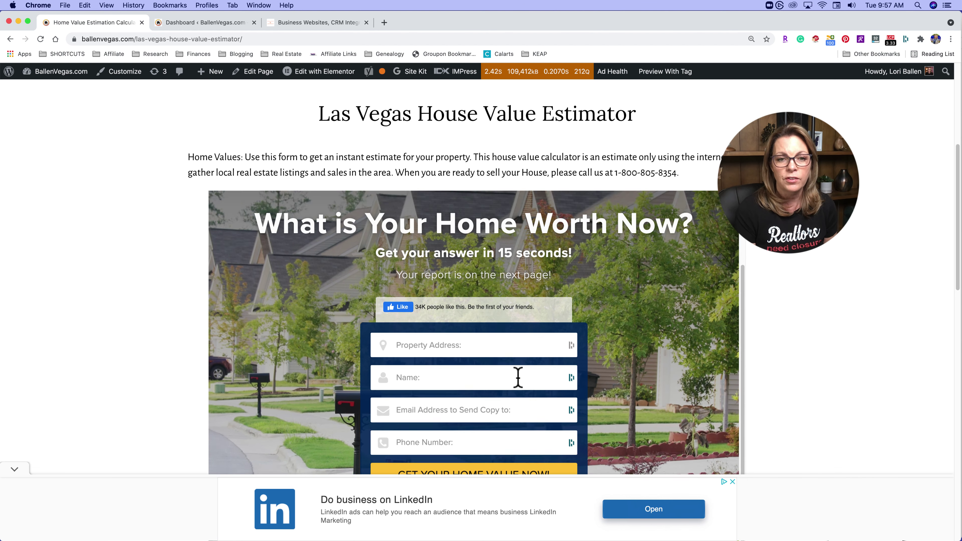
scroll(518, 378, "up", 1)
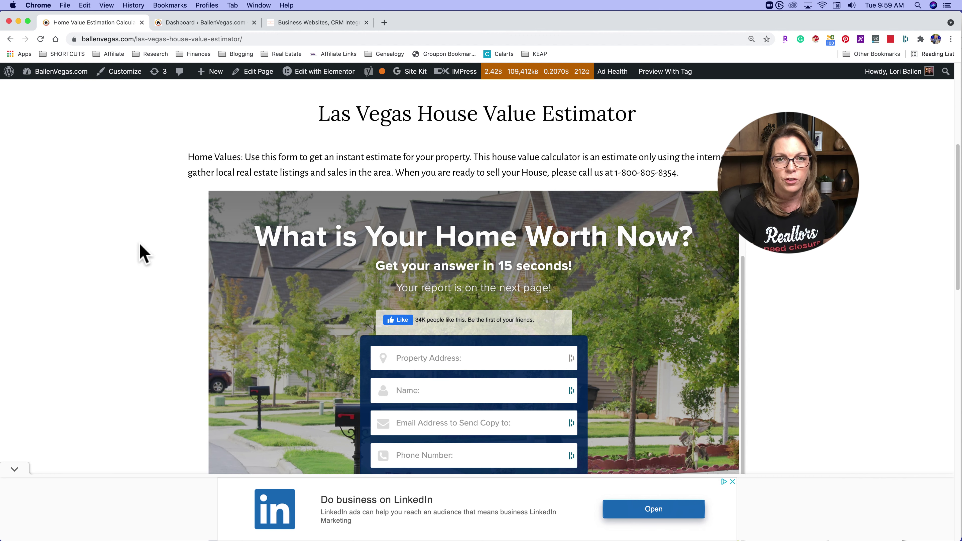
scroll(223, 255, "down", 5)
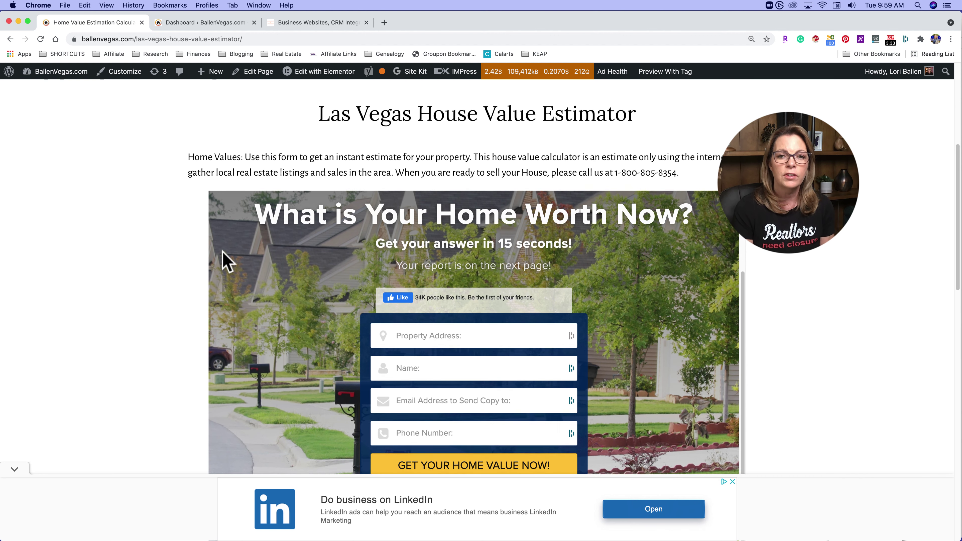
scroll(230, 290, "down", 1)
scroll(90, 292, "up", 1)
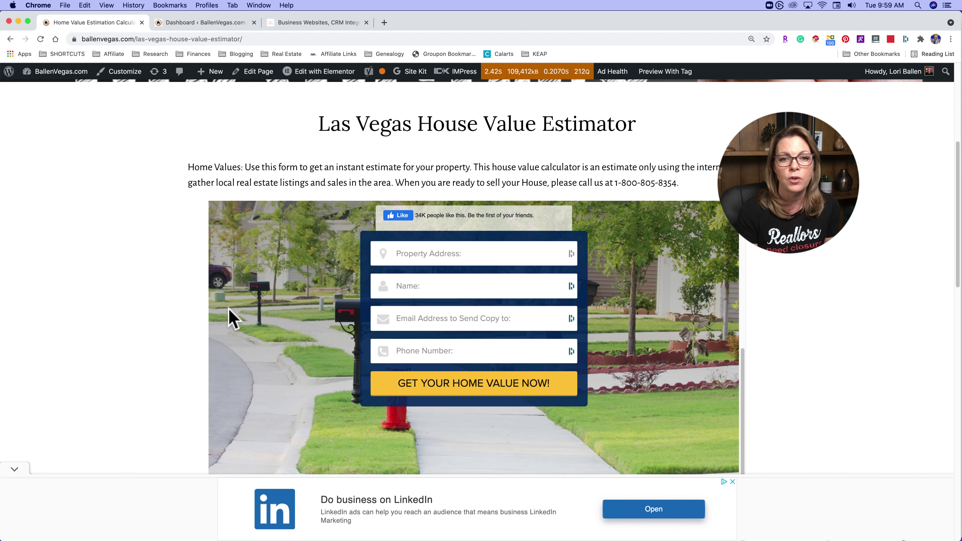
scroll(473, 273, "down", 2)
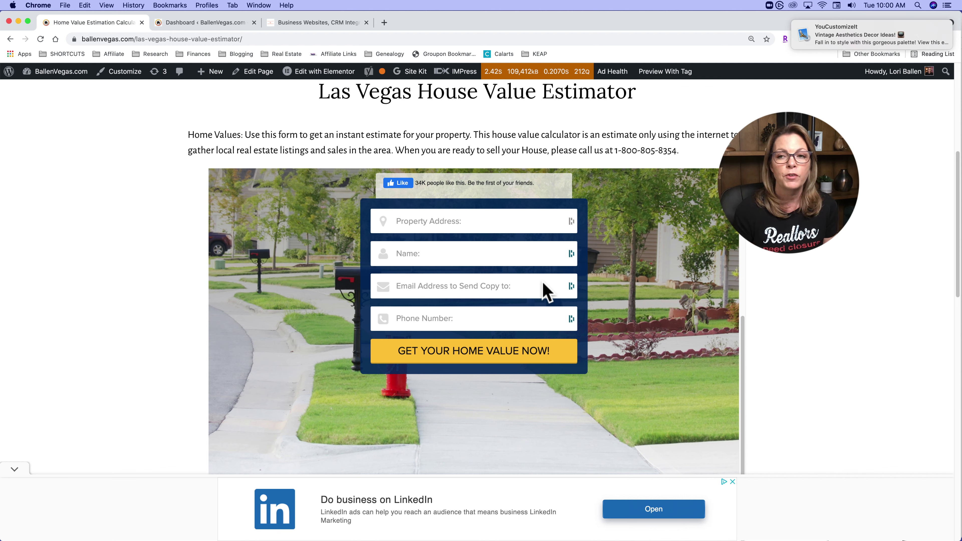
left_click_drag(847, 34, 960, 21)
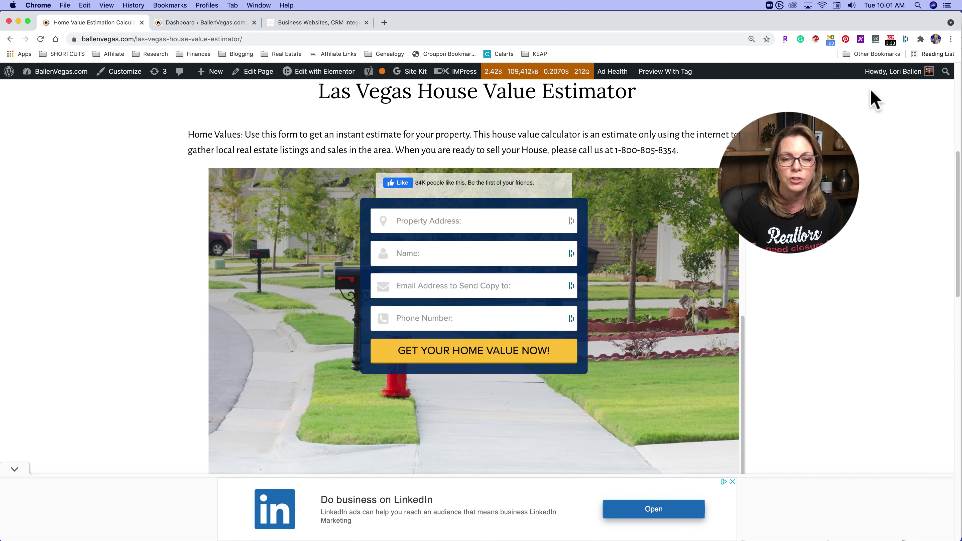
scroll(322, 258, "down", 3)
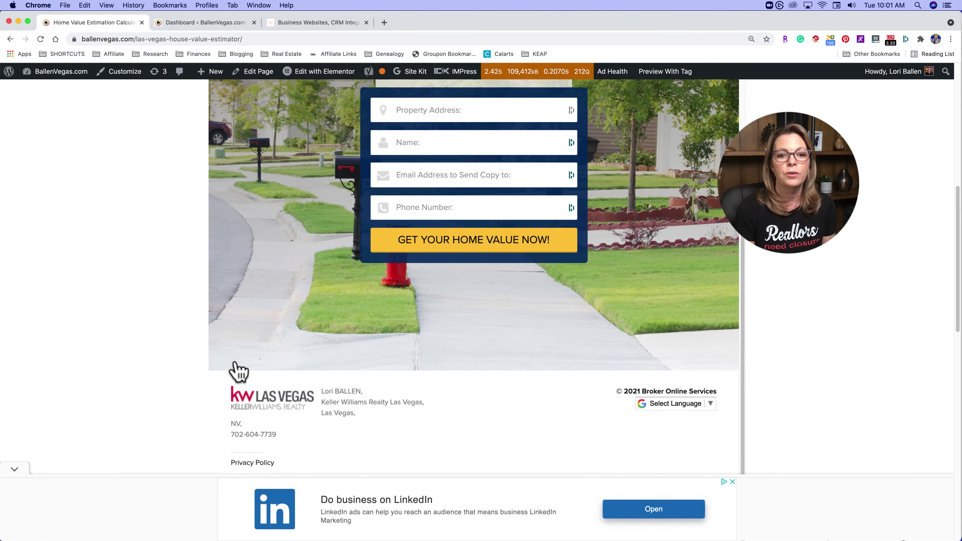
scroll(150, 338, "up", 4)
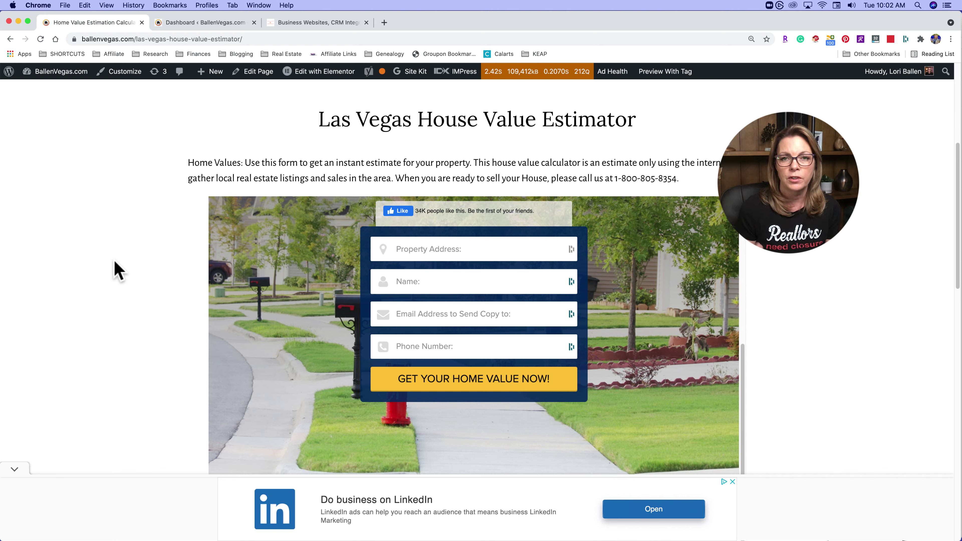
- Switch to the WordPress dashboard and go to Templates > Popups, which lists no popups yet
left_click(201, 26)
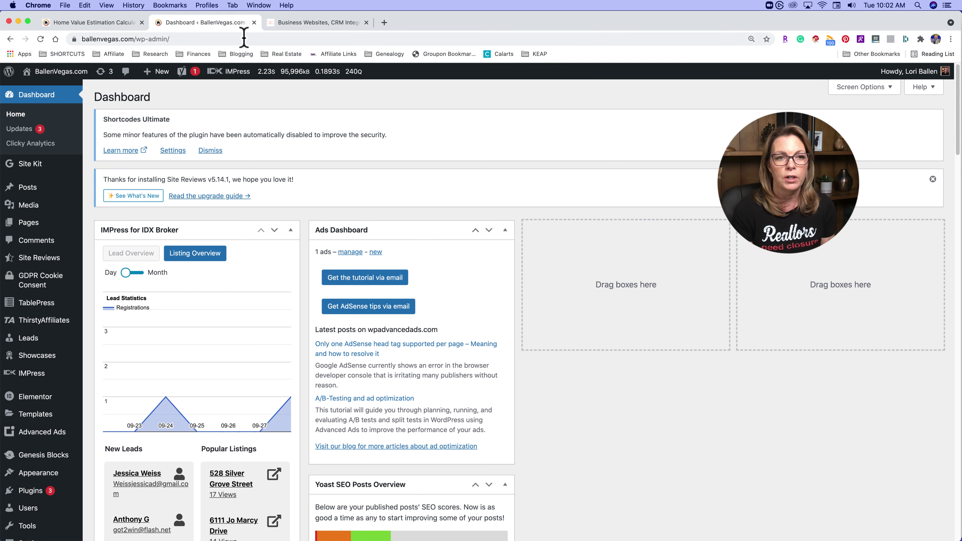
scroll(22, 292, "down", 3)
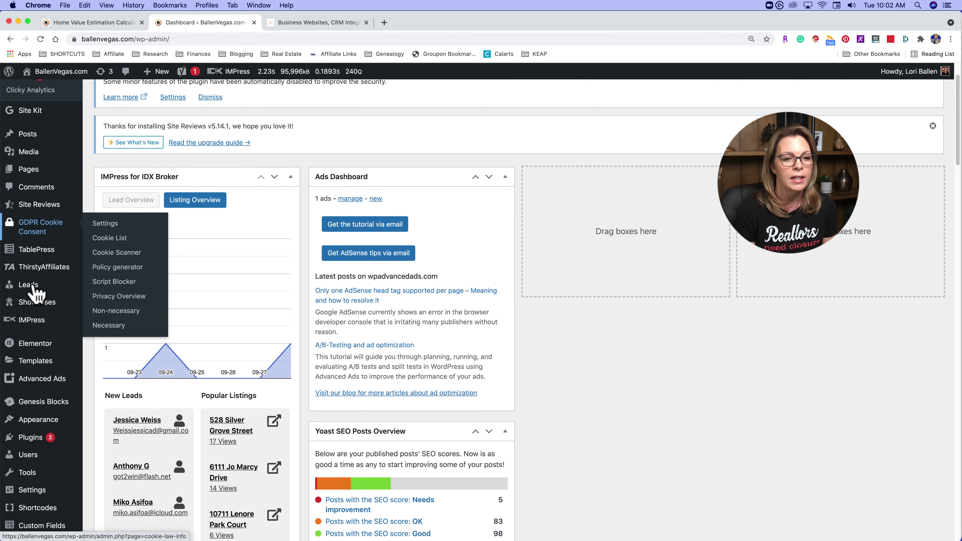
scroll(33, 301, "down", 5)
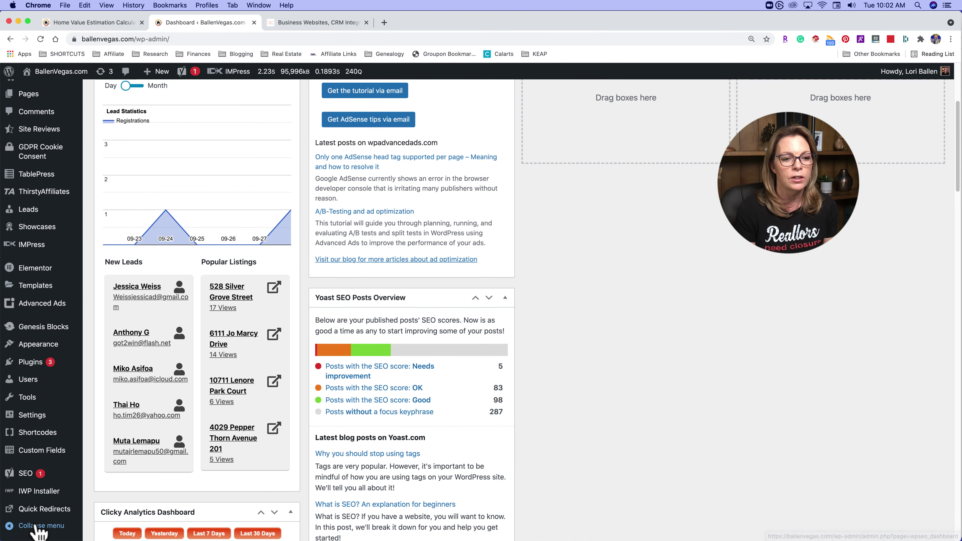
mouse_move(33, 270)
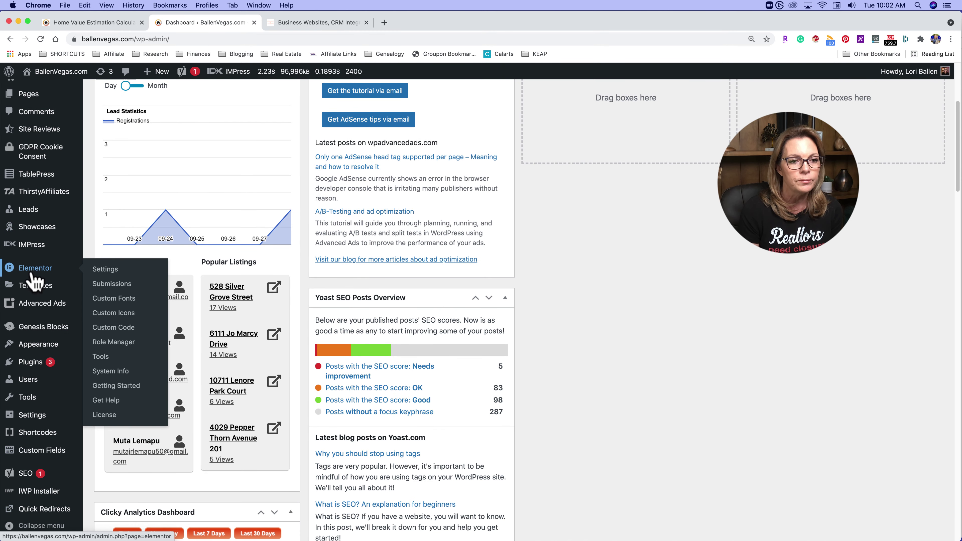
mouse_move(36, 297)
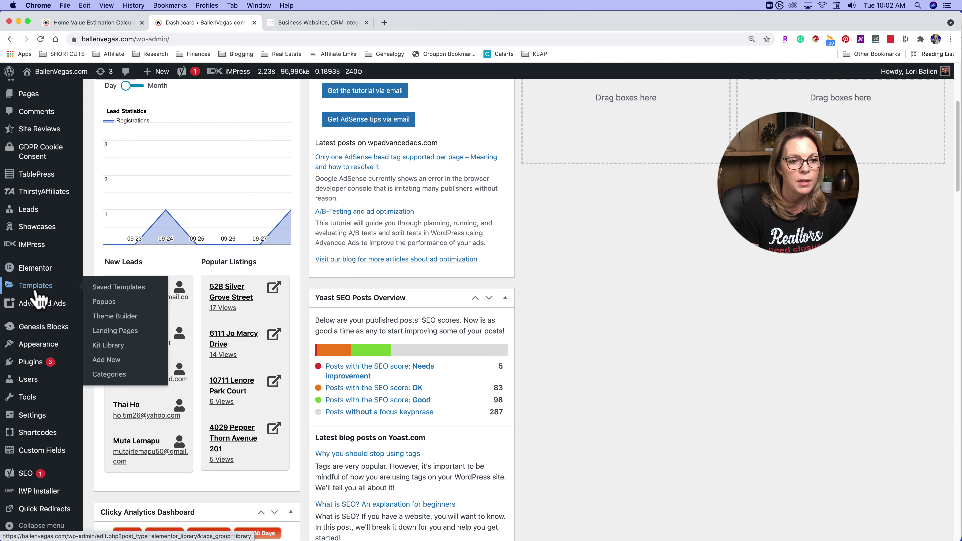
left_click(108, 304)
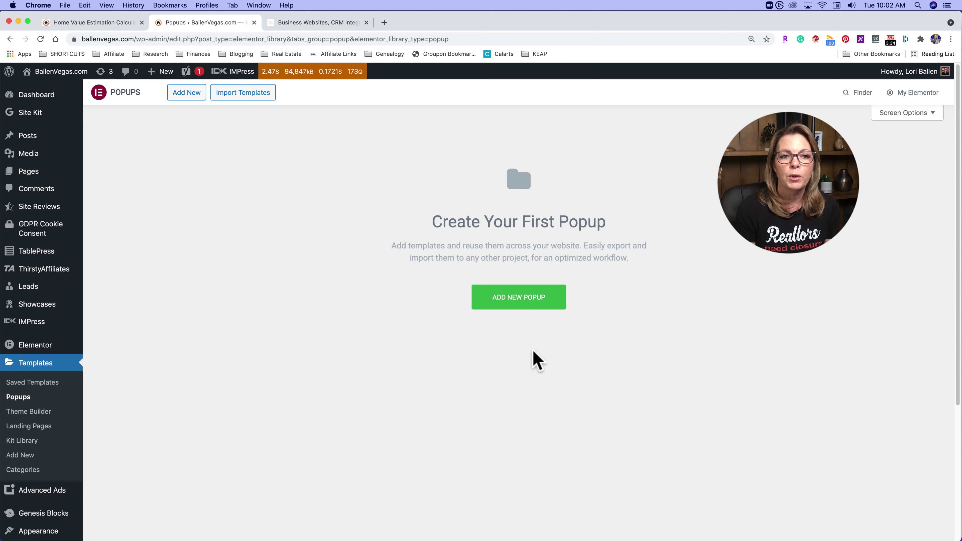
- Start a new popup template, keeping Popup as the template type
left_click(516, 298)
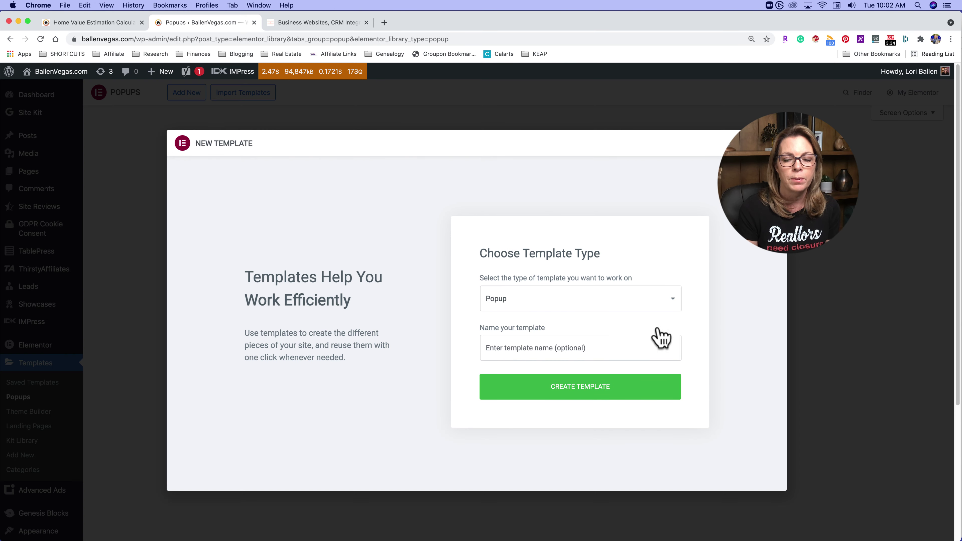
left_click(650, 305)
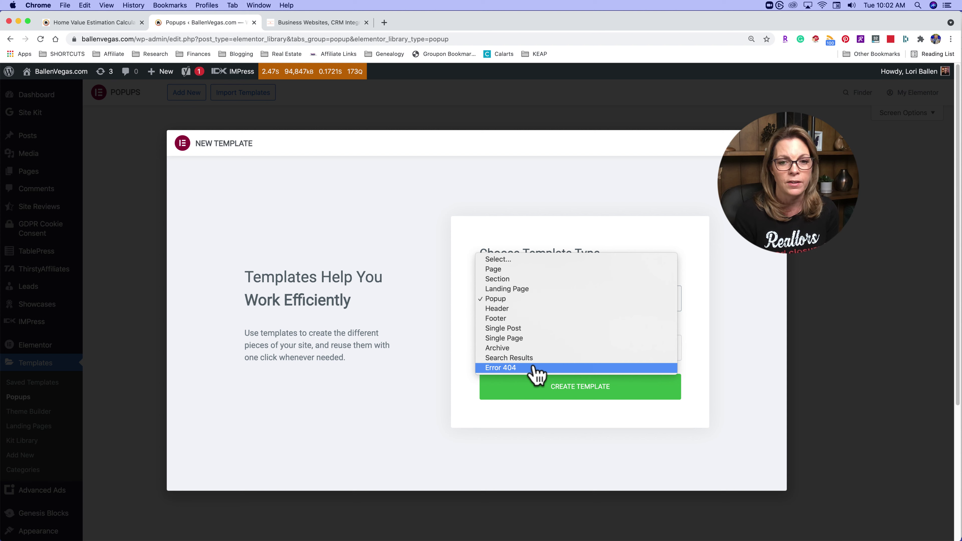
left_click(519, 300)
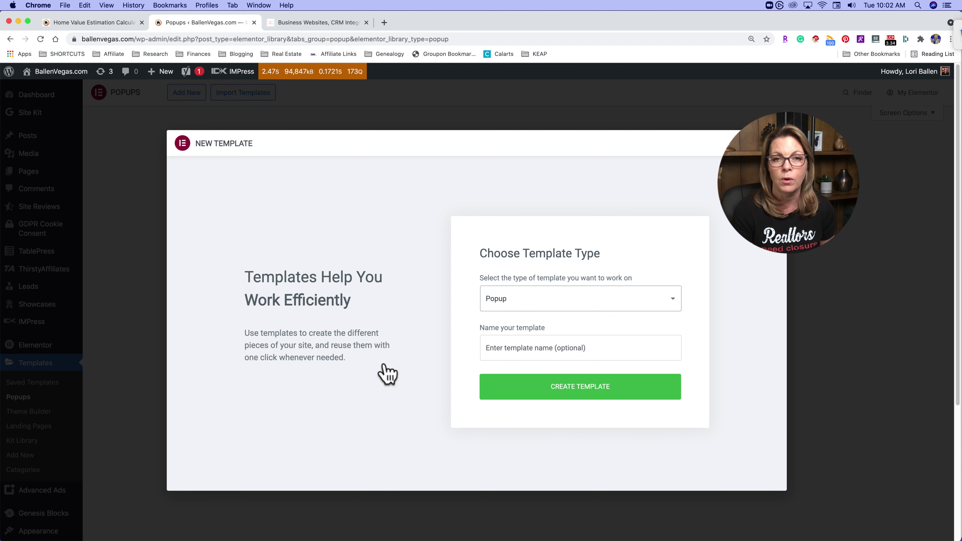
scroll(369, 372, "down", 3)
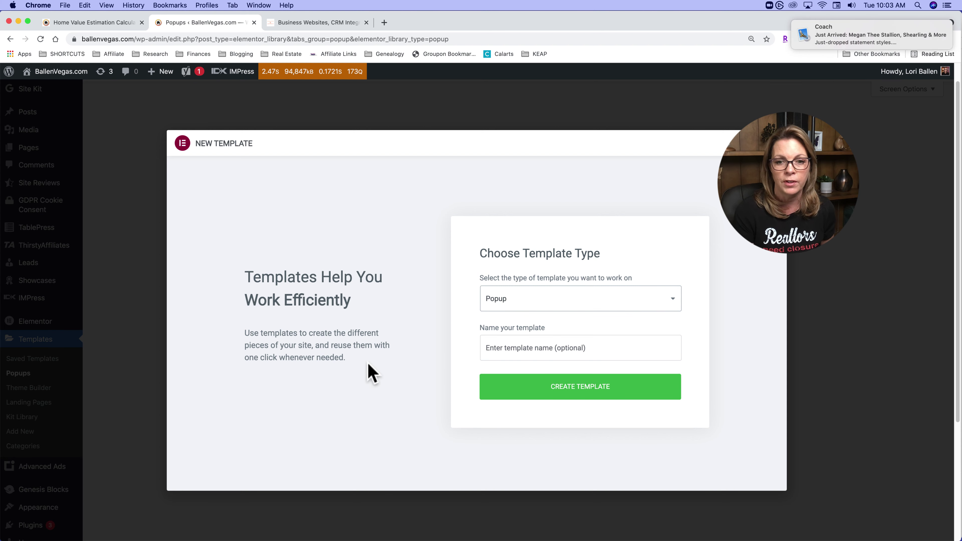
- Name the template 'Top 10 things to Do in Vegas This Fall' and create it
left_click(536, 348)
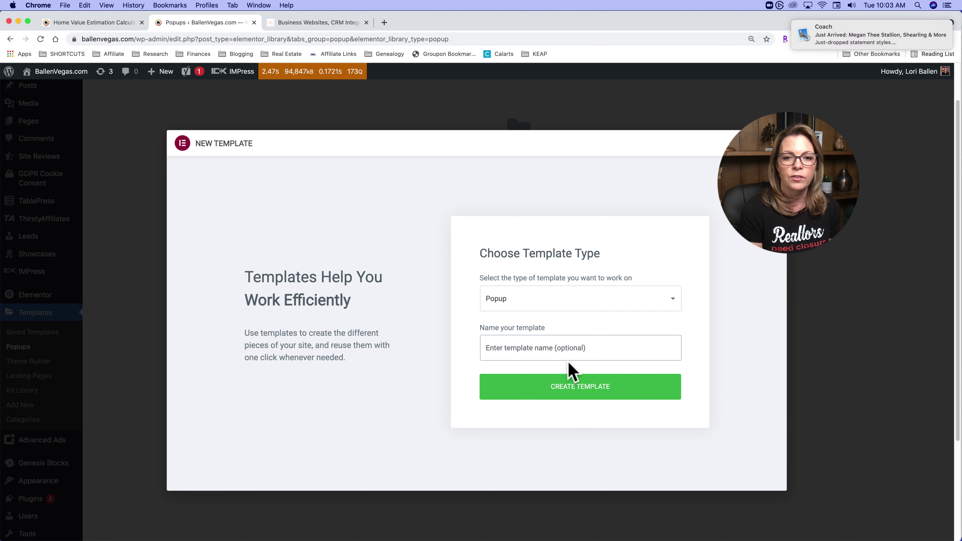
type("Ne")
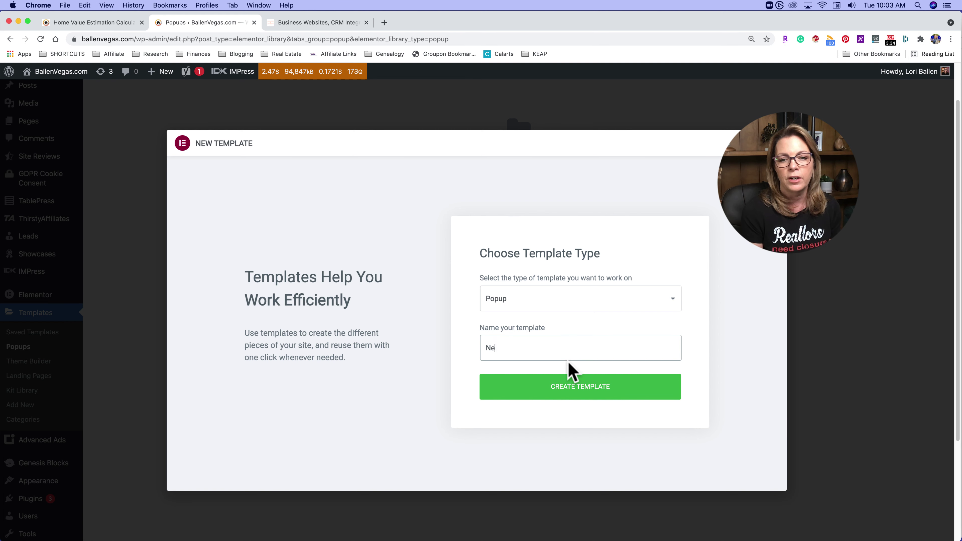
type("wsletter")
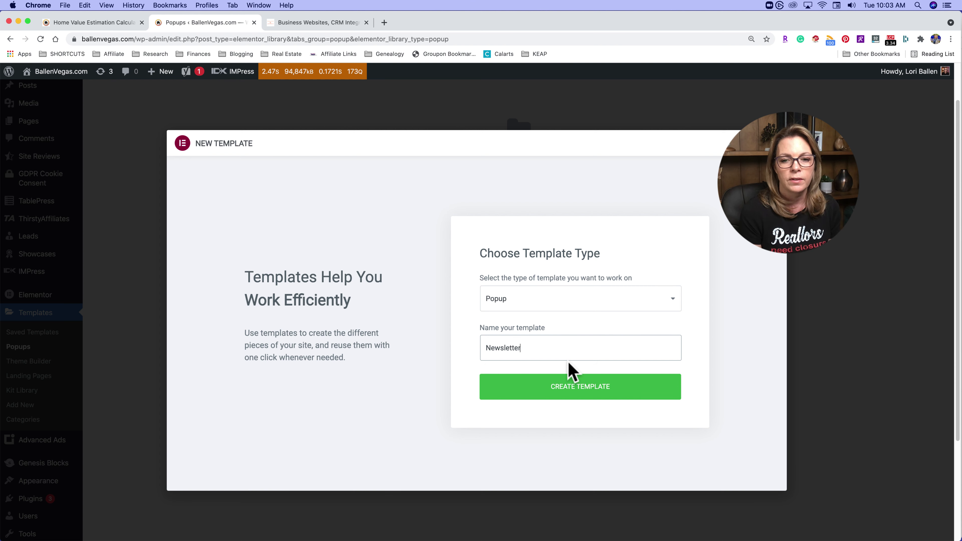
key("BackSpace")
key("BackSpace")
key("BackSpace")
key("BackSpace")
key("BackSpace")
key("BackSpace")
key("BackSpace")
key("BackSpace")
key("BackSpace")
key("BackSpace")
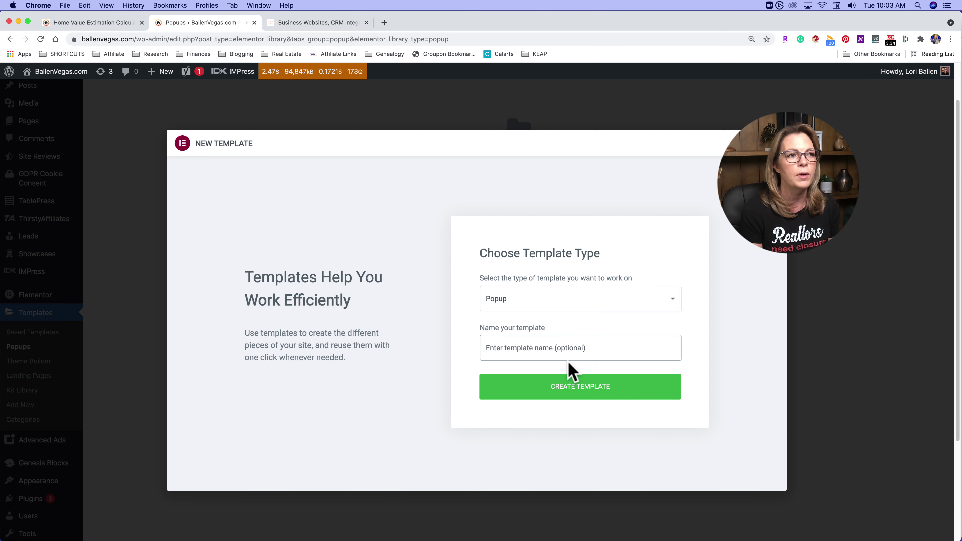
type("To")
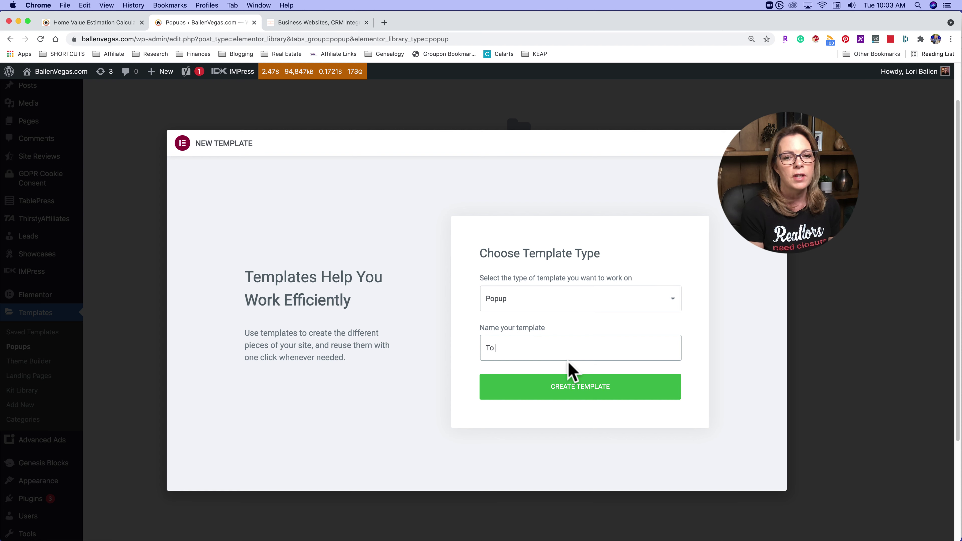
type("p 10 t")
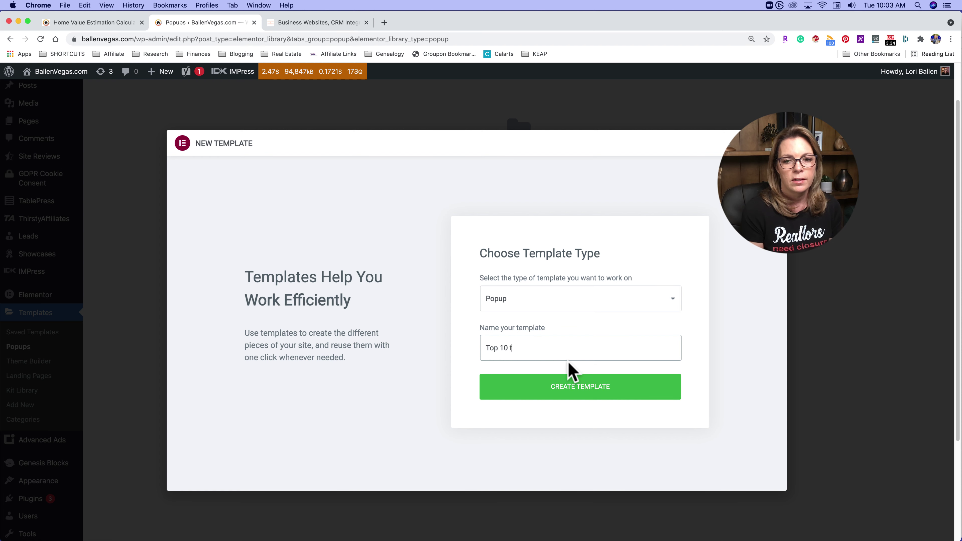
type("hings to ")
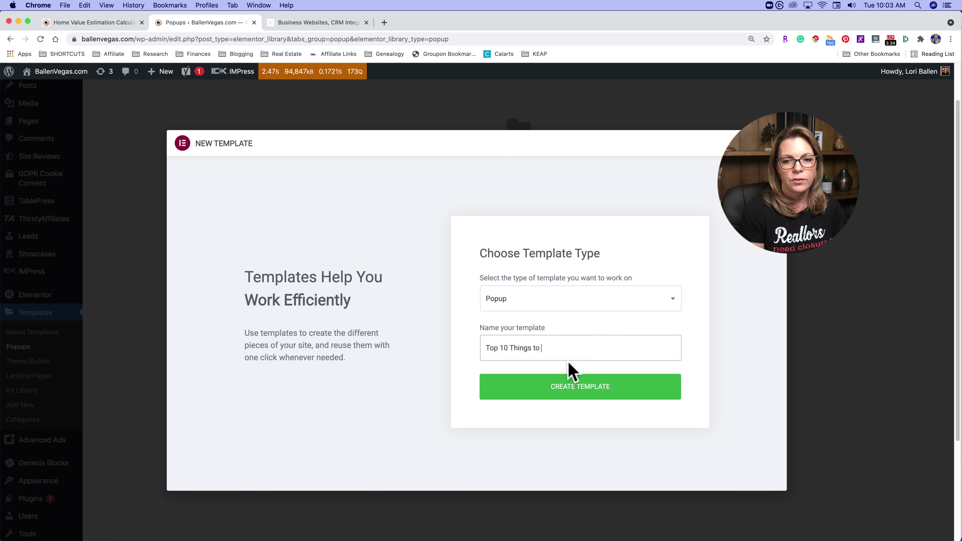
type("Do in Vegas Th")
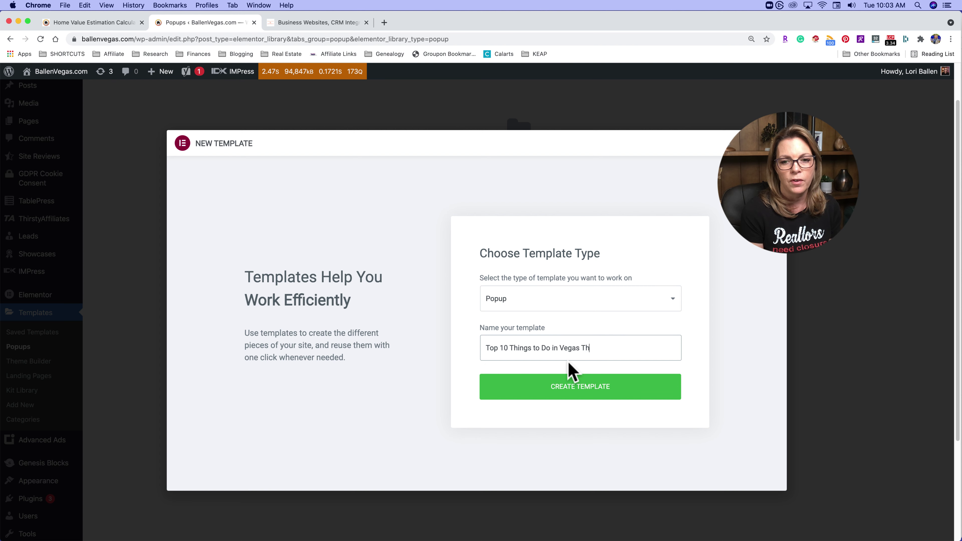
type("is Fall")
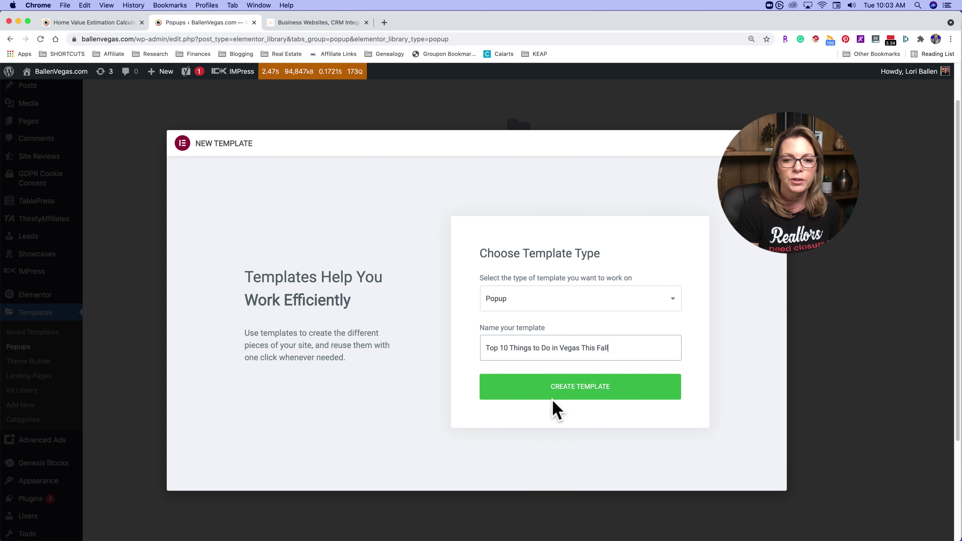
left_click(580, 393)
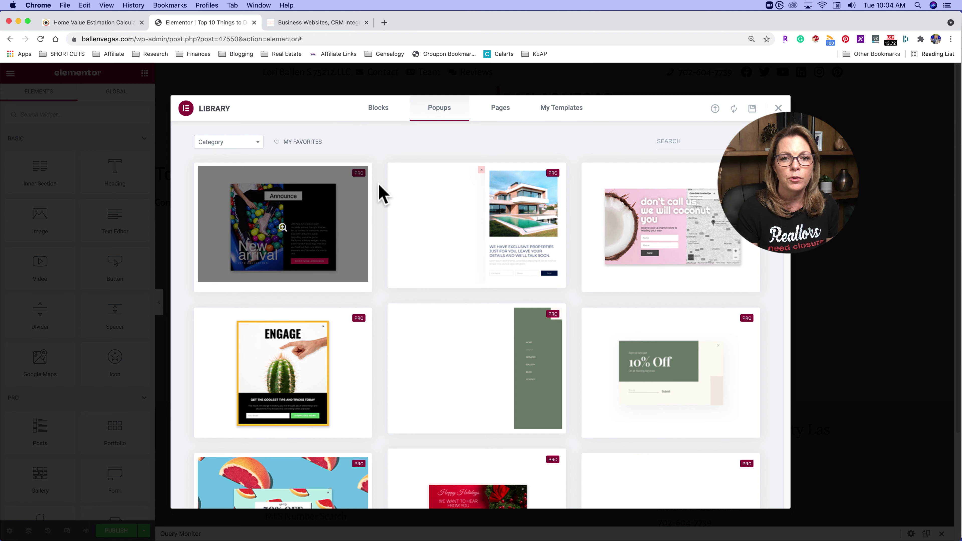
- Scroll through the Library's Popups designs, past Welcome Back, Hey Beautiful, Bling It Up and Eat, Dine & Drink
scroll(652, 284, "down", 3)
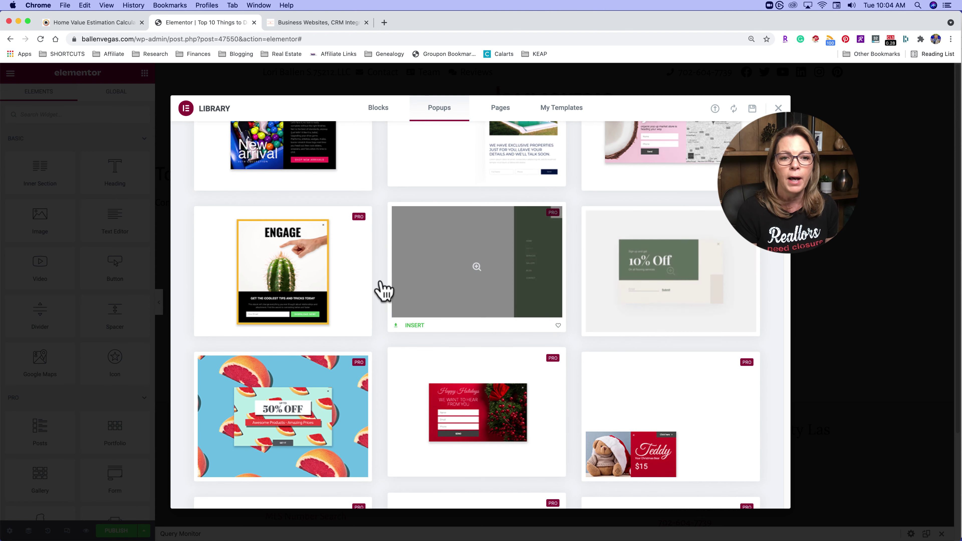
scroll(275, 315, "down", 3)
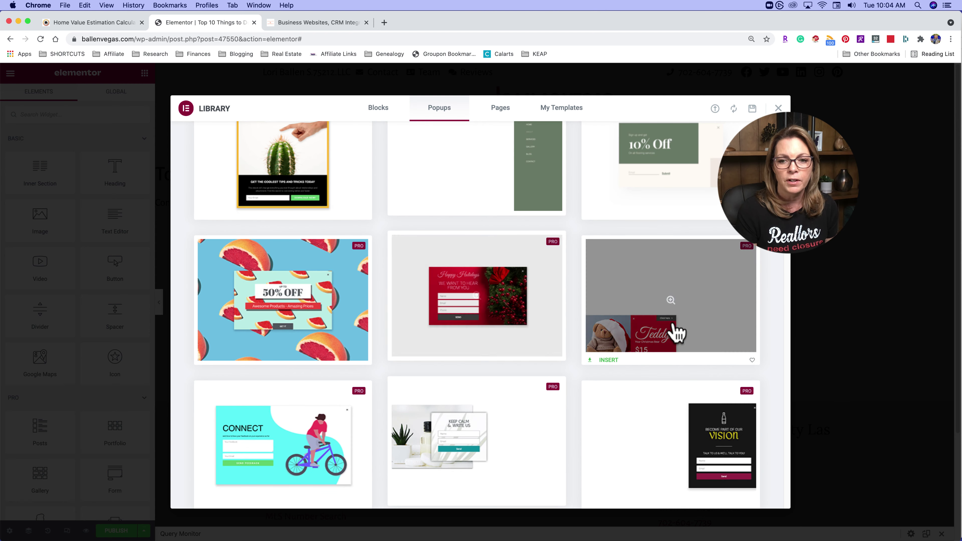
scroll(688, 424, "down", 3)
scroll(297, 370, "down", 1)
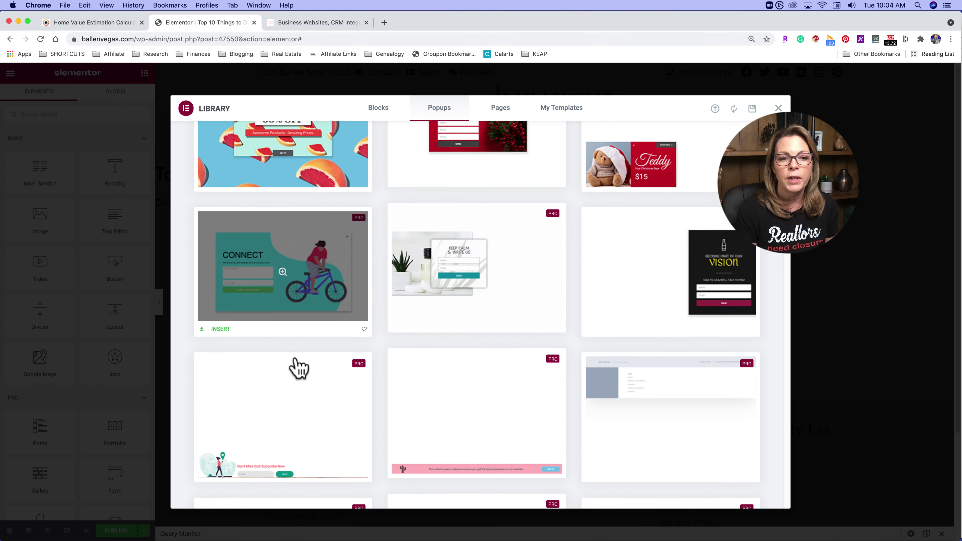
scroll(667, 430, "down", 5)
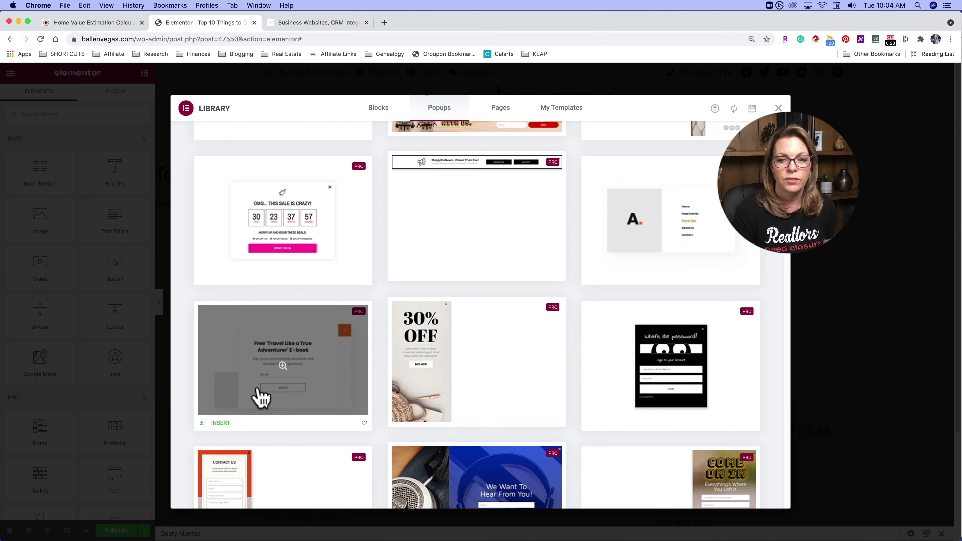
scroll(582, 415, "down", 8)
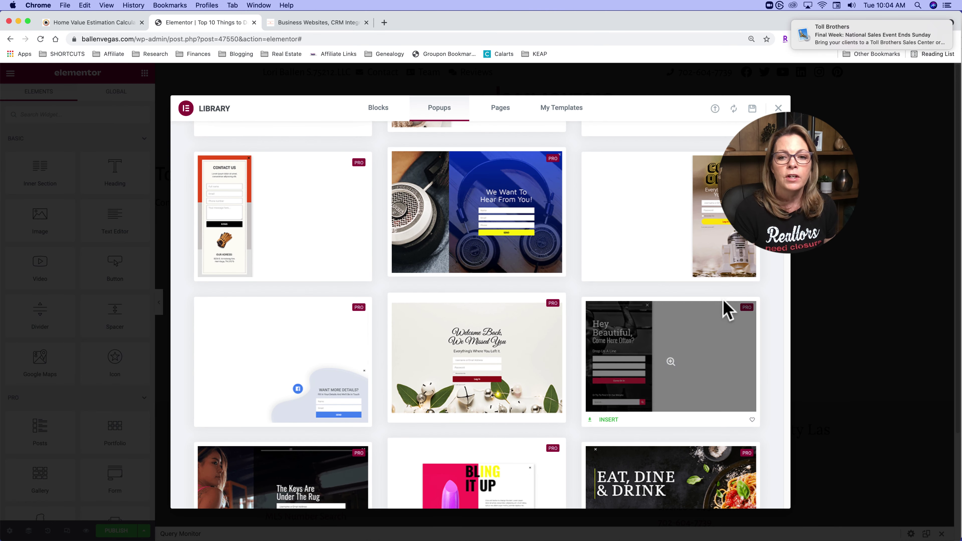
scroll(644, 287, "down", 2)
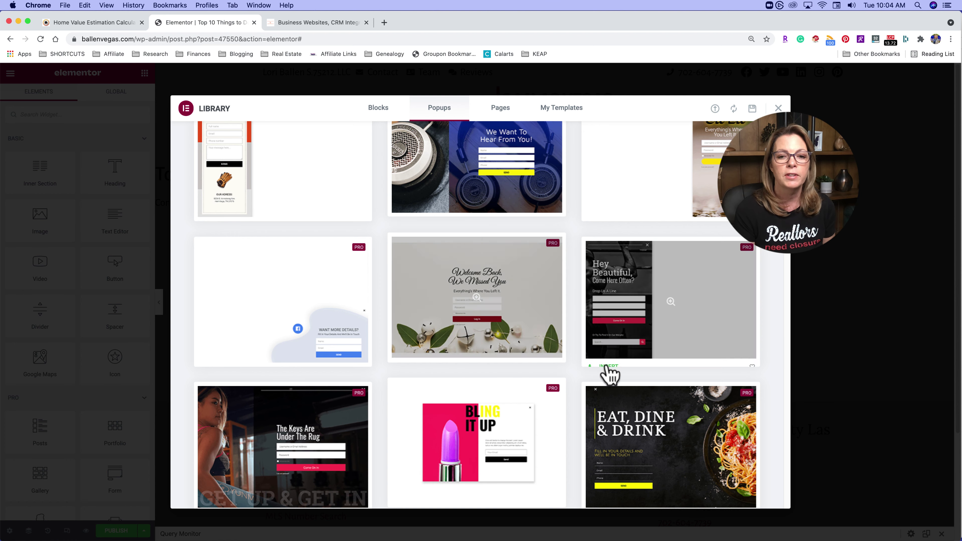
scroll(485, 320, "down", 1)
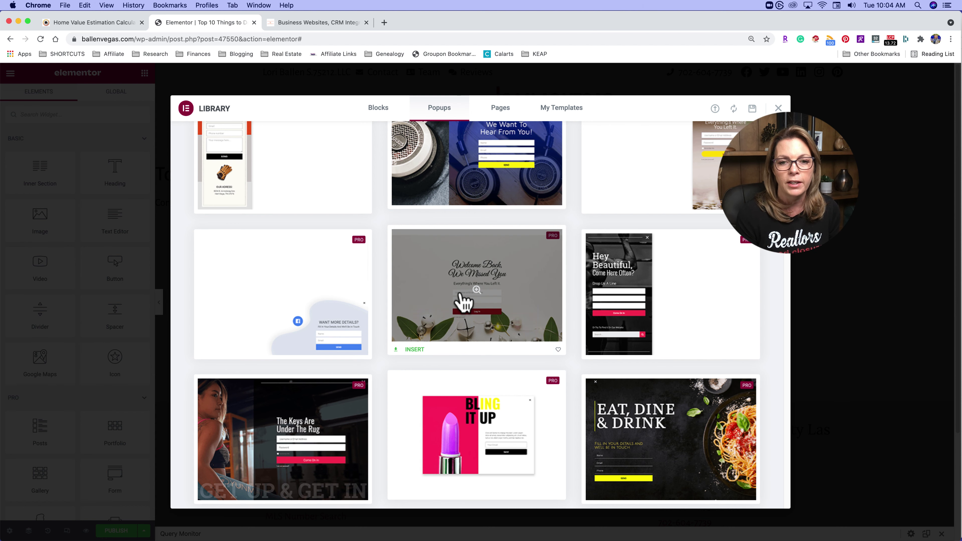
- Preview the 'Welcome Back, We Missed You' login template and insert it into the popup
left_click(473, 308)
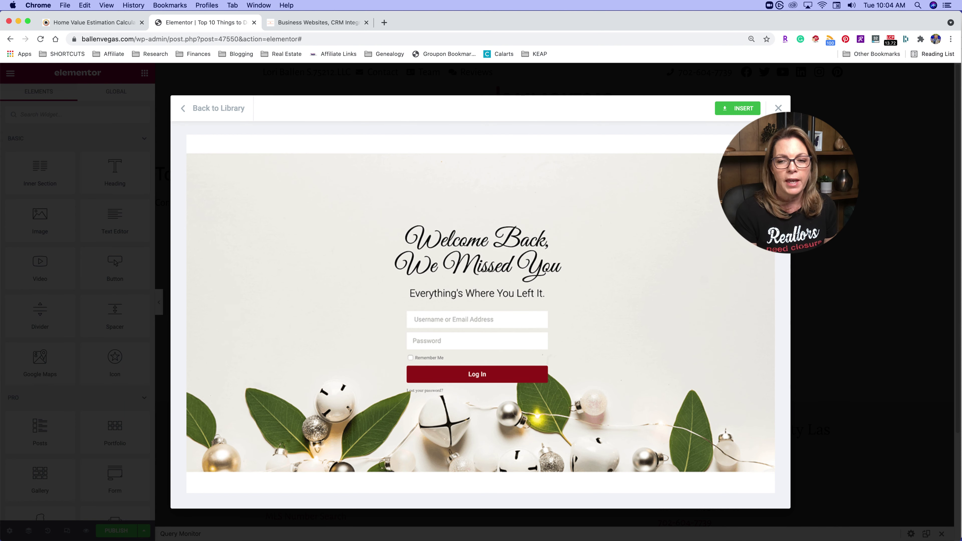
left_click(743, 114)
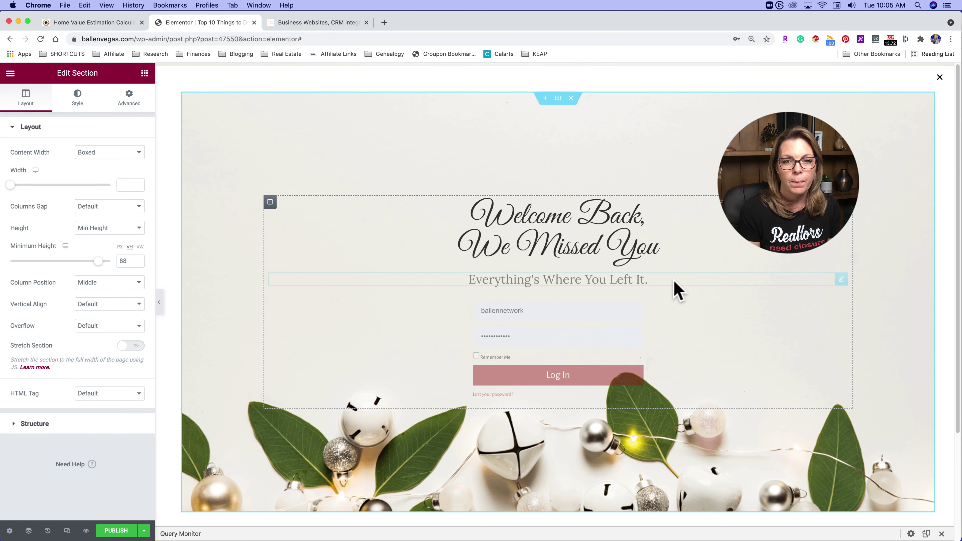
- Replace the heading's two lines with 'Top 10 Things To Do' and 'Over the Holidays'
left_click(576, 243)
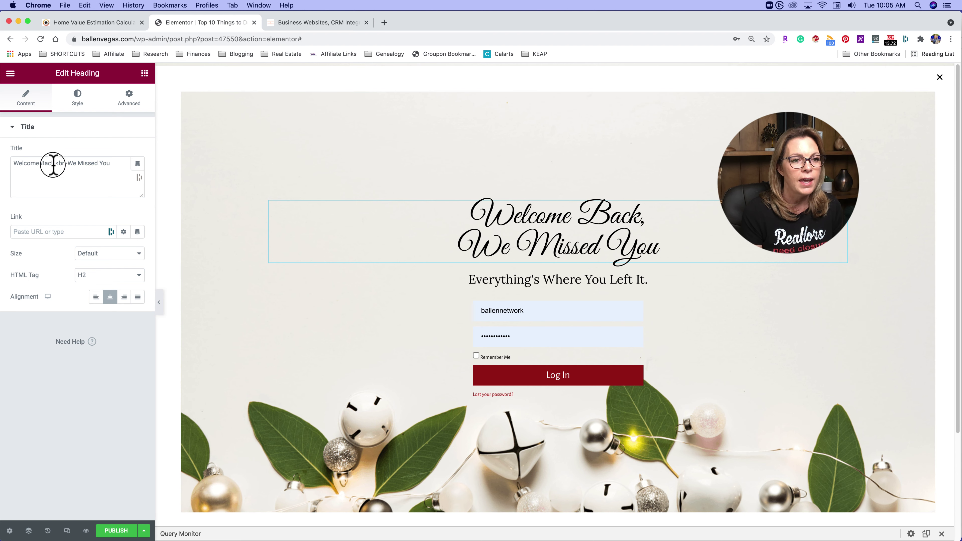
left_click(54, 164)
left_click_drag(55, 164, 3, 162)
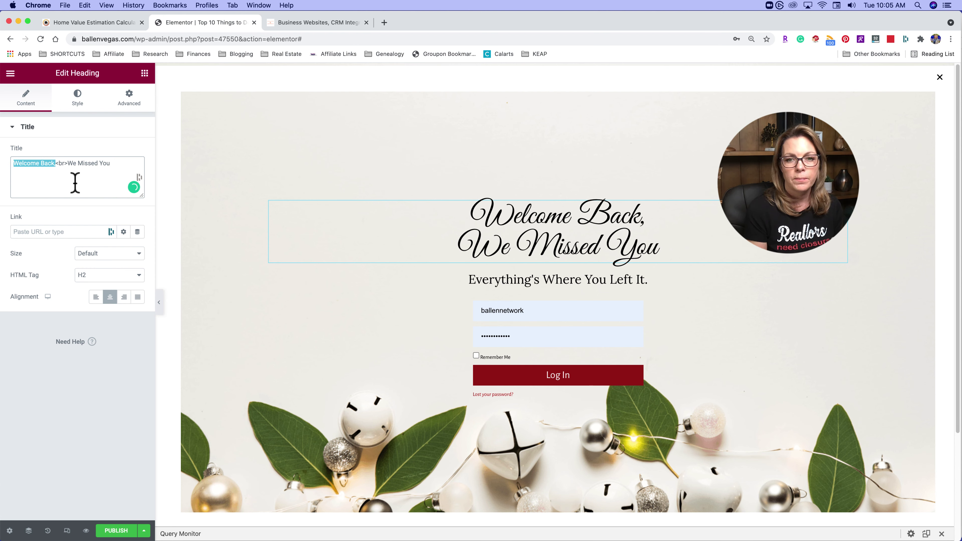
type("Top 10")
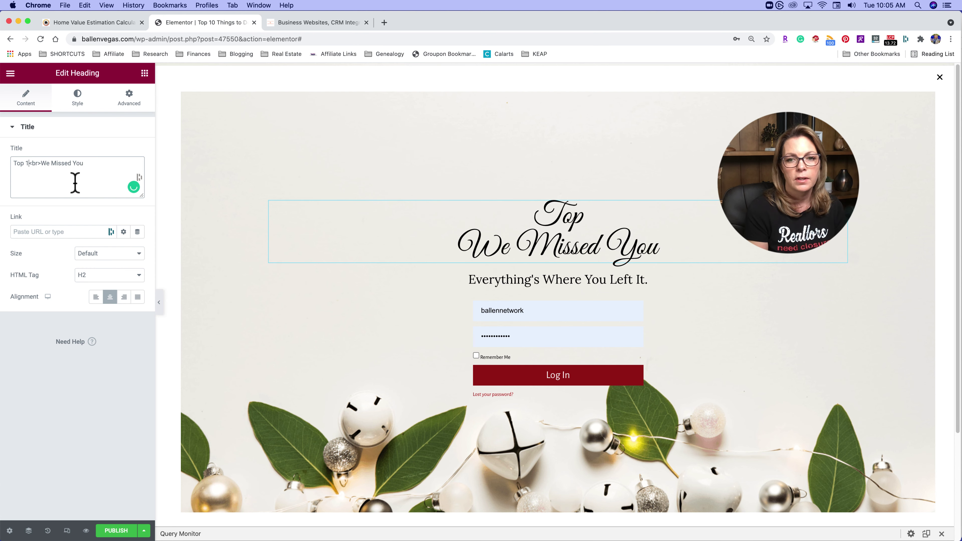
type(" Things To ")
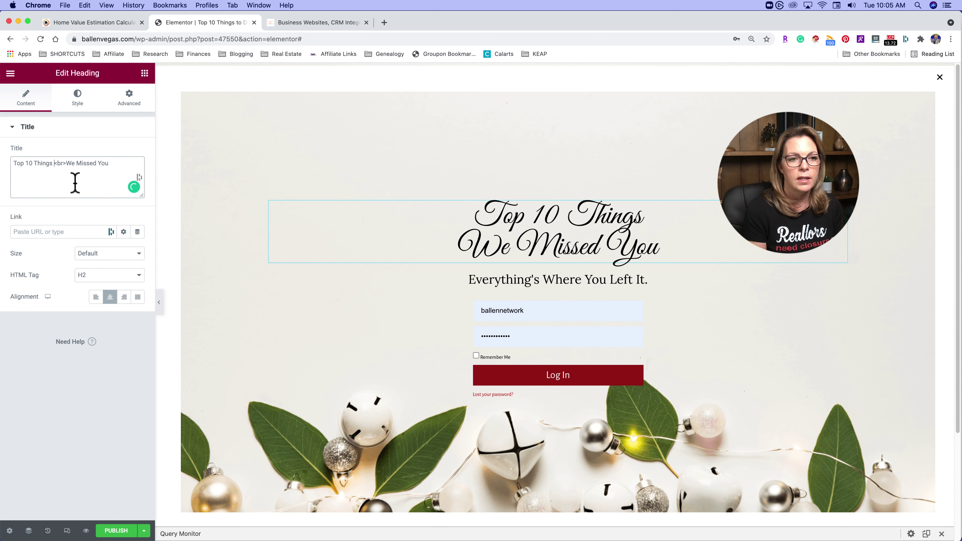
type("Do")
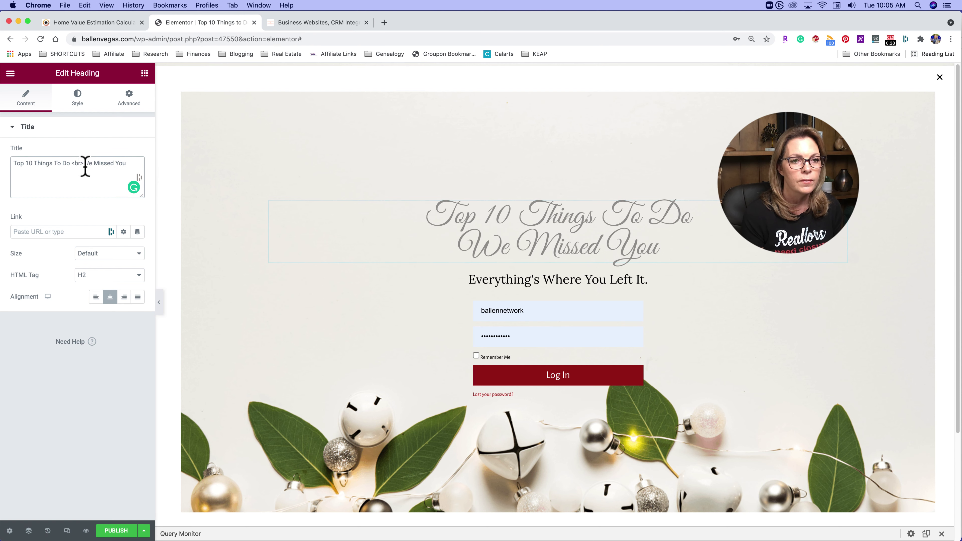
left_click(88, 163)
left_click_drag(88, 164, 137, 164)
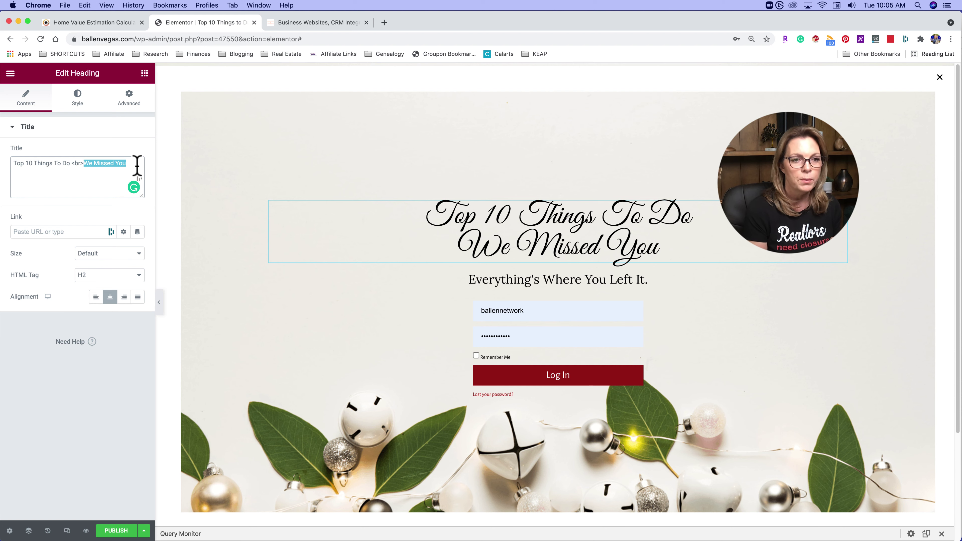
type("Over the")
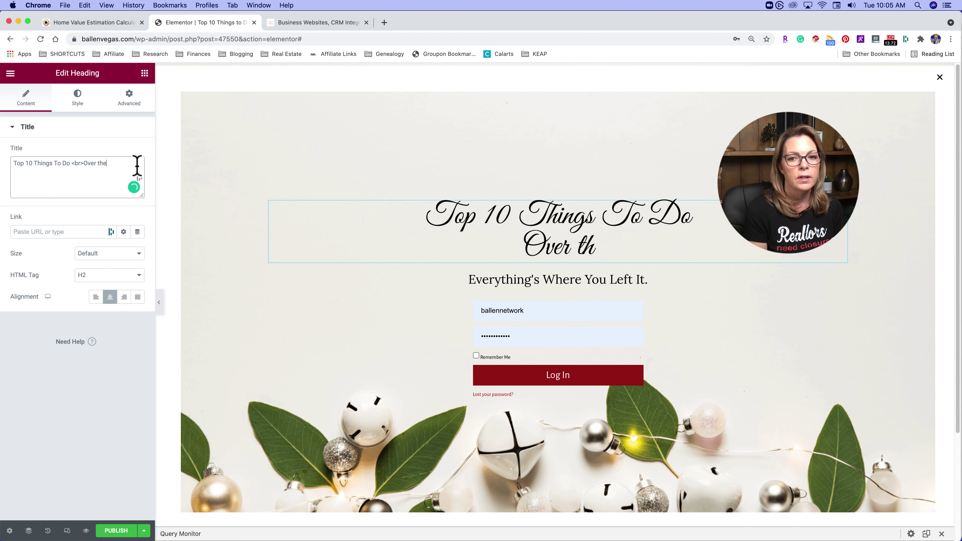
type(" Holidays i")
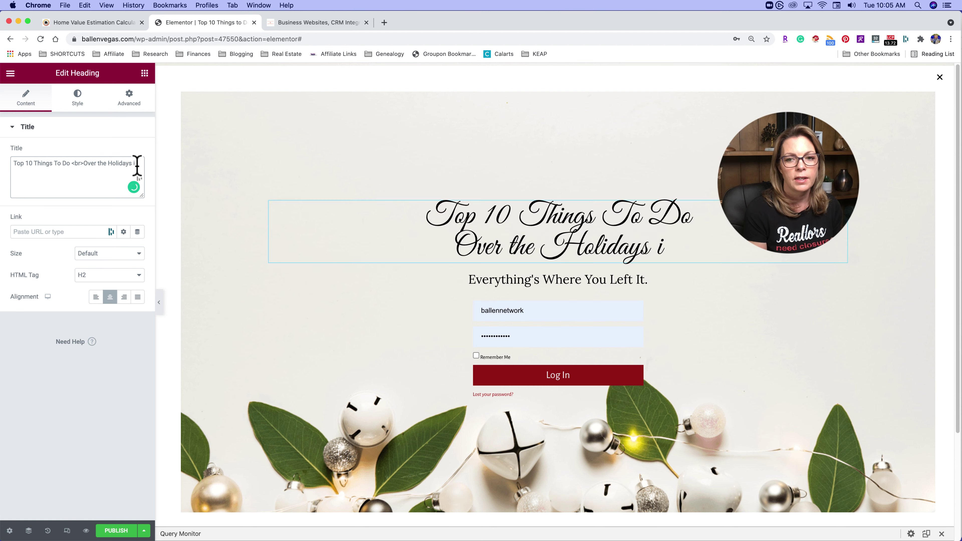
type("n Ve")
key("BackSpace")
key("BackSpace")
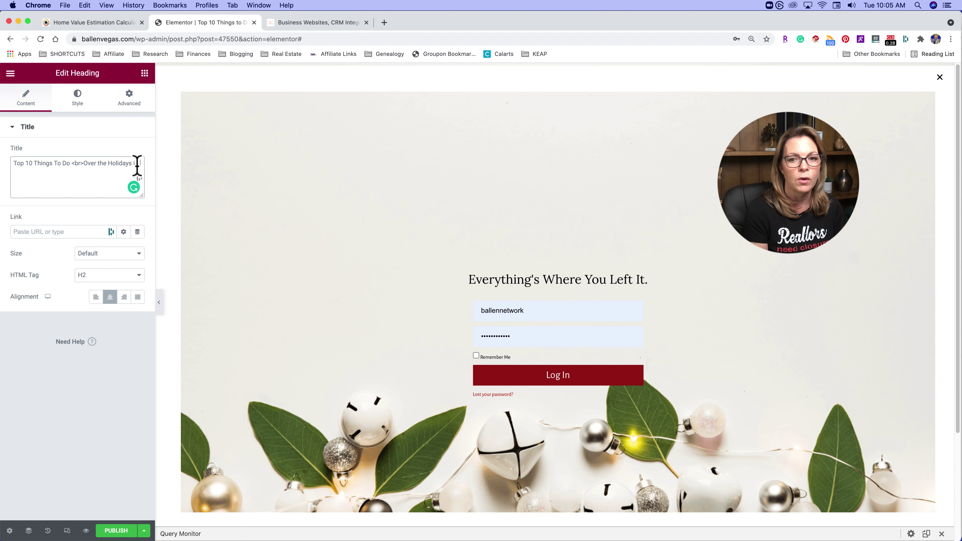
key("BackSpace")
key("BackSpace")
key("BackSpace")
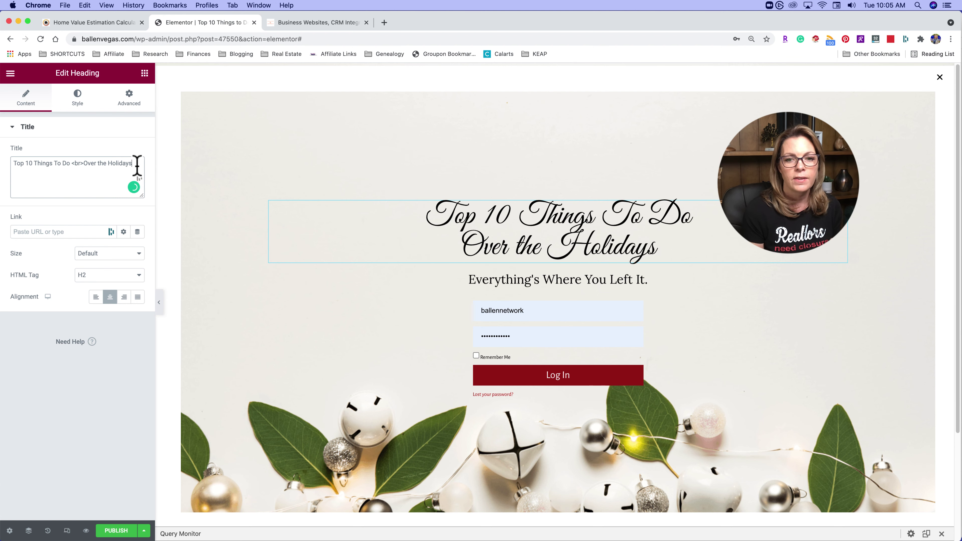
- Change the subheading to 'In Vegas', recheck the main heading, then select the Login form
left_click(595, 282)
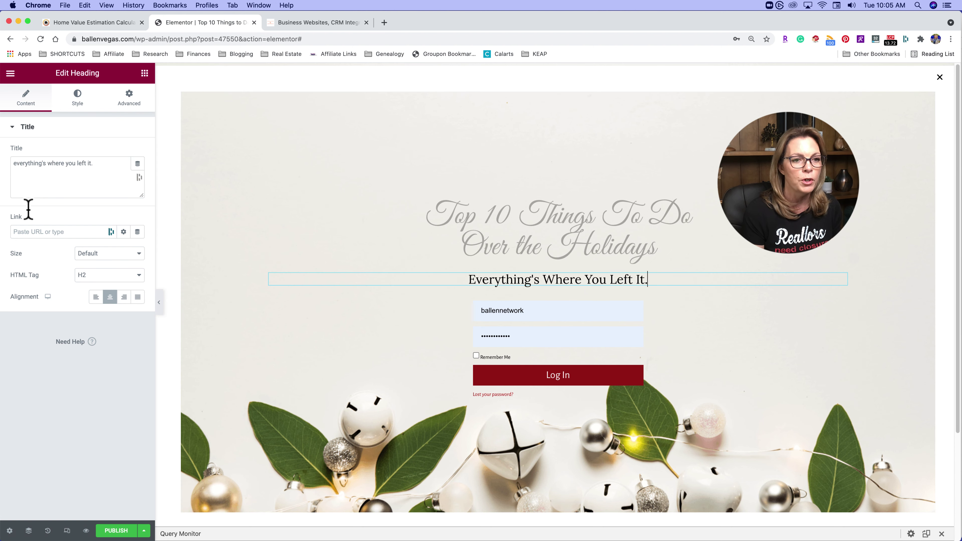
left_click_drag(94, 164, 10, 163)
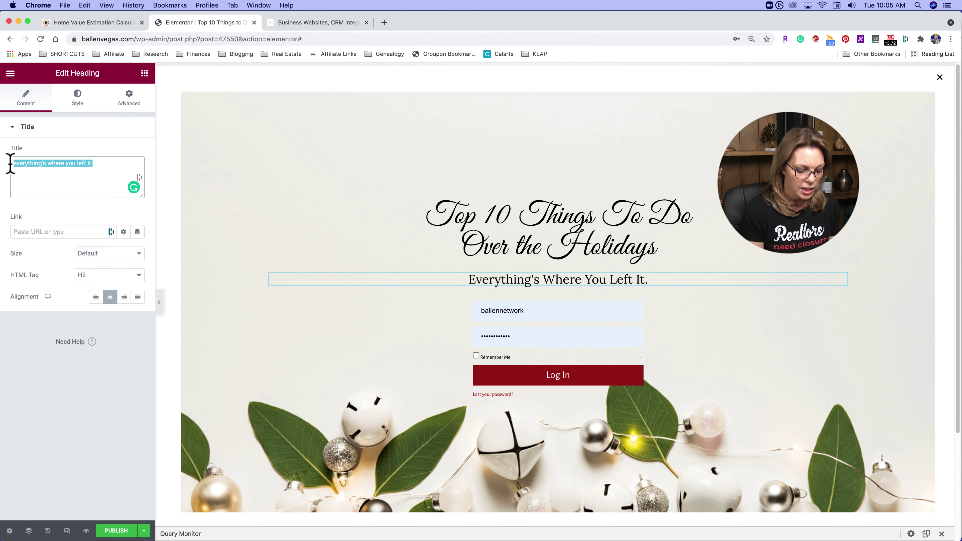
type("In Vega")
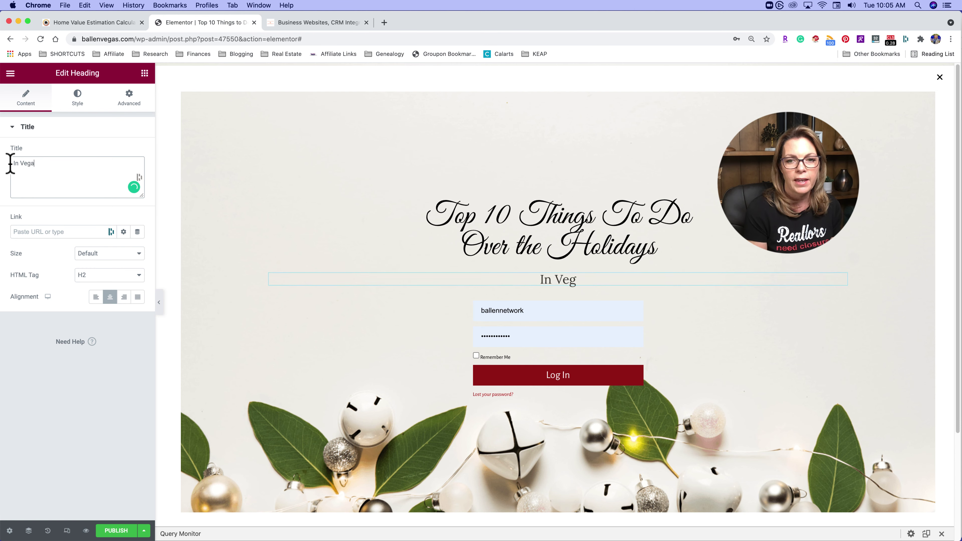
type("s")
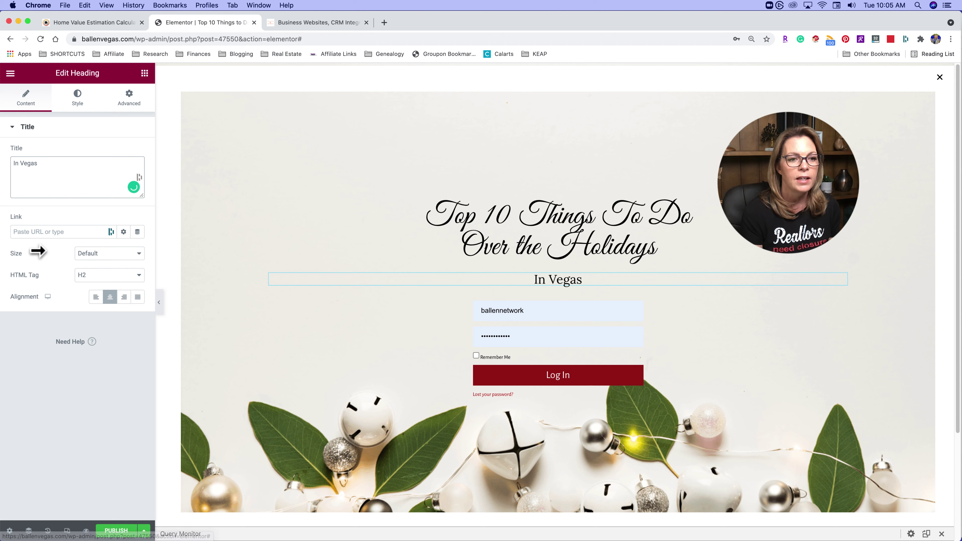
left_click(655, 243)
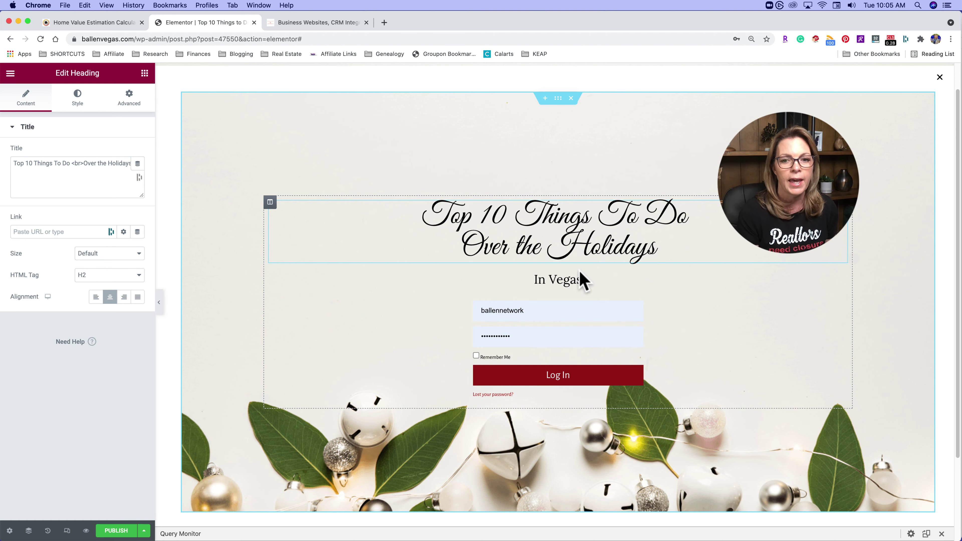
left_click(595, 311)
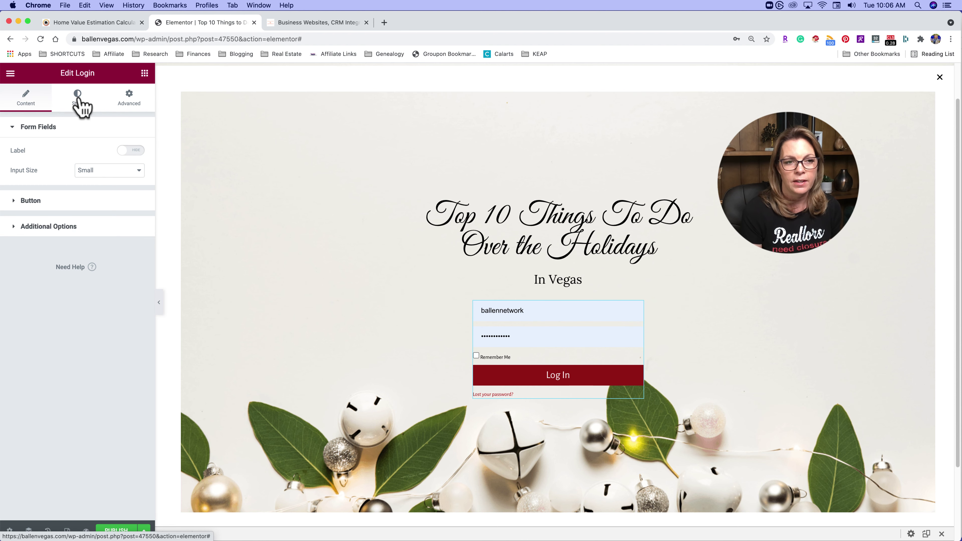
left_click(37, 204)
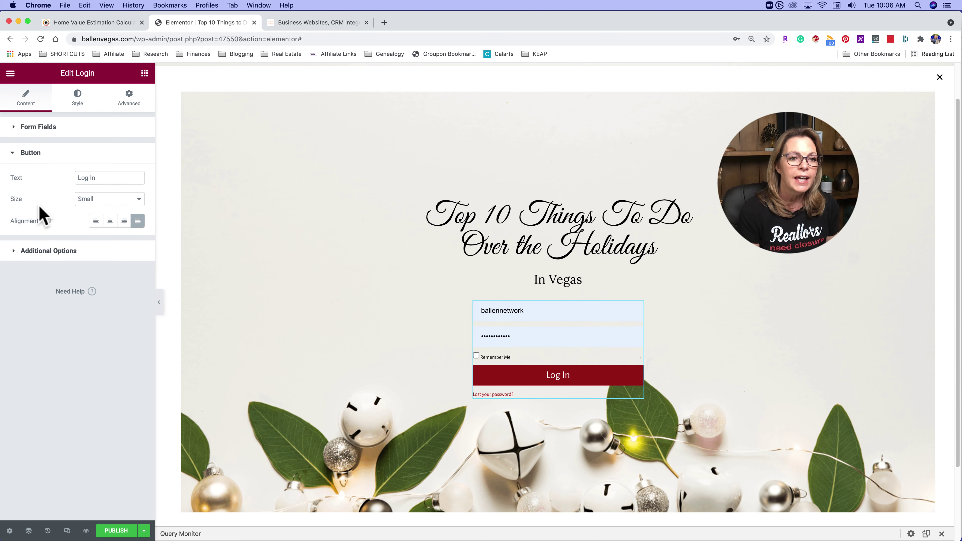
left_click(49, 251)
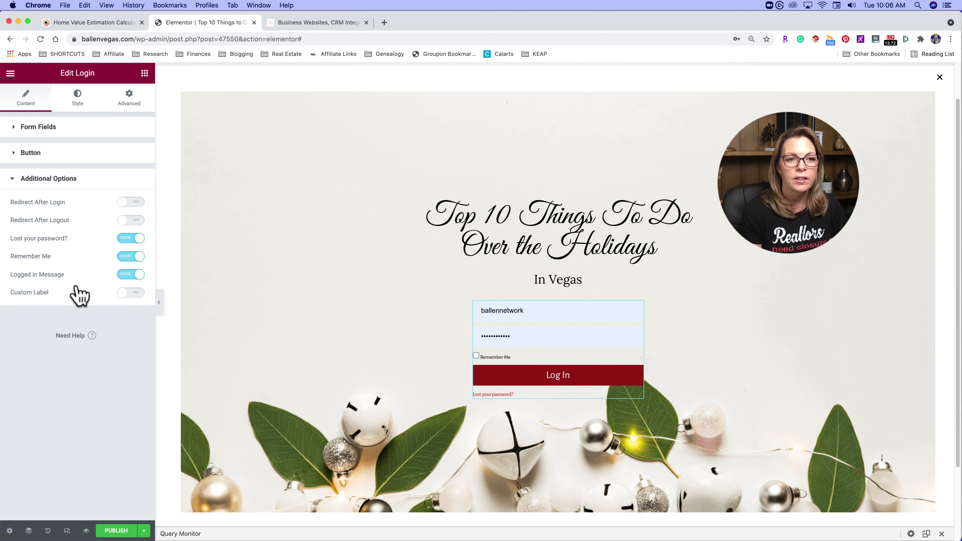
left_click(84, 101)
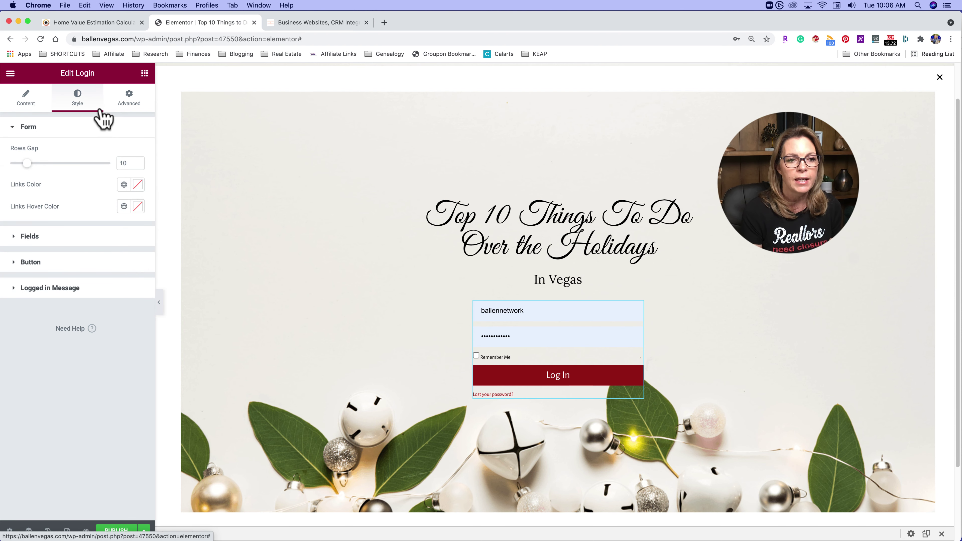
left_click(26, 237)
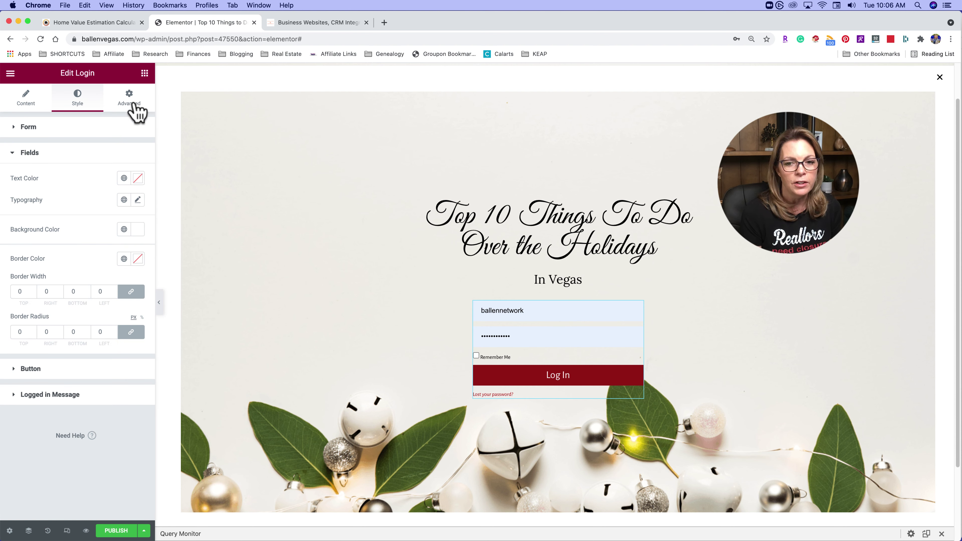
left_click(131, 99)
scroll(90, 327, "down", 2)
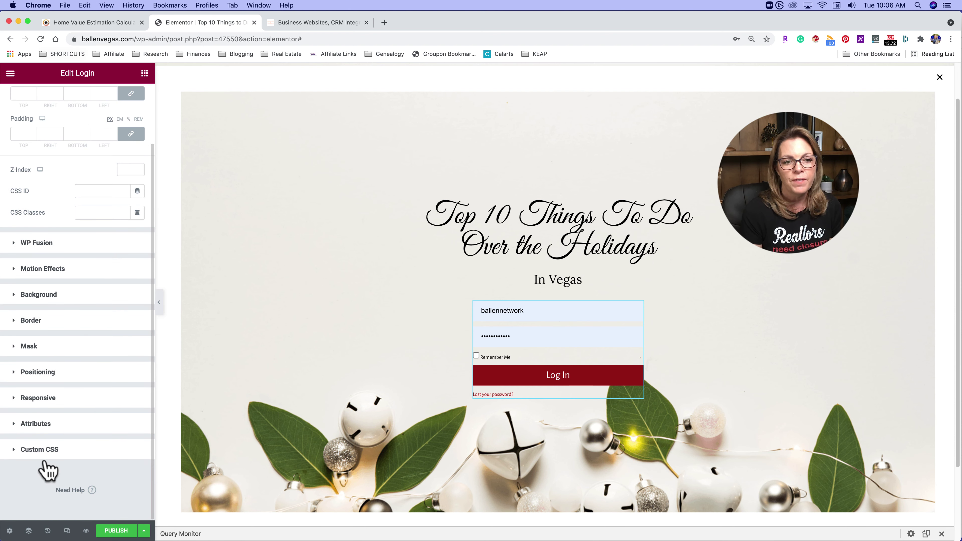
scroll(67, 237, "up", 3)
left_click(23, 102)
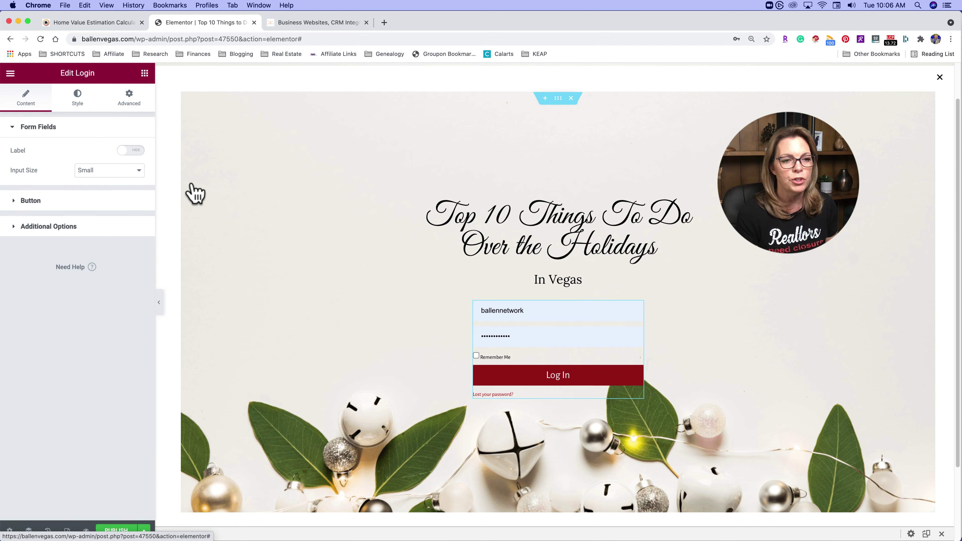
left_click(75, 201)
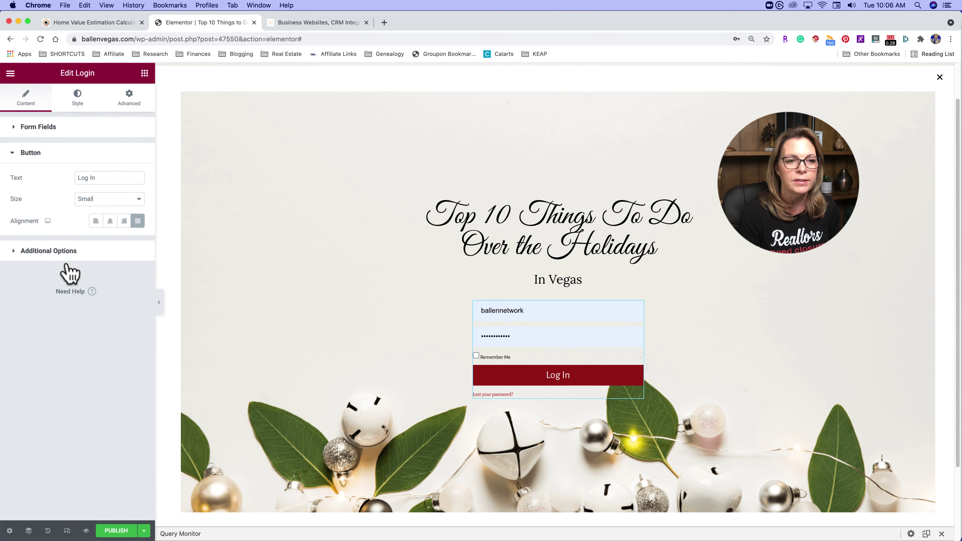
left_click(74, 252)
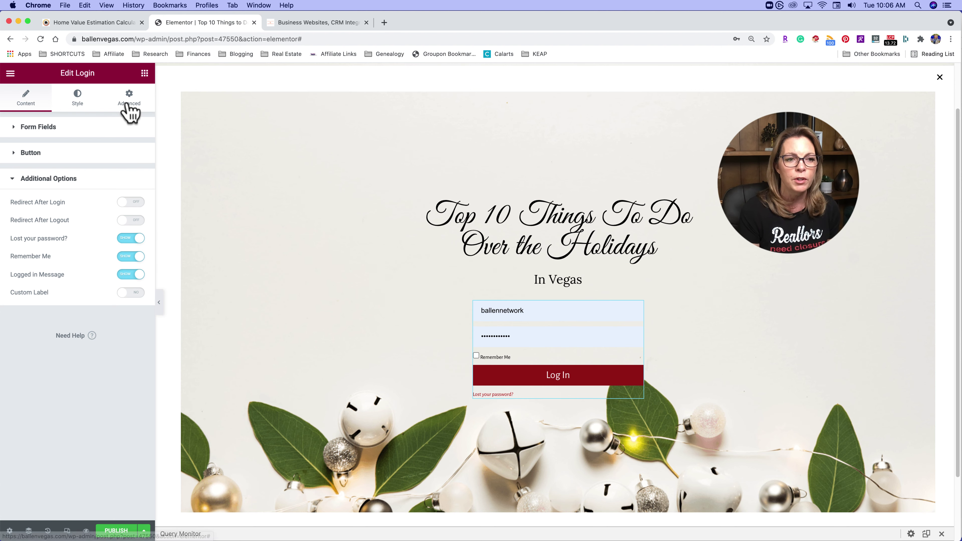
- Expand the Login widget's Advanced WP Fusion settings, showing visibility Everyone with no required tags
left_click(129, 110)
scroll(81, 339, "down", 4)
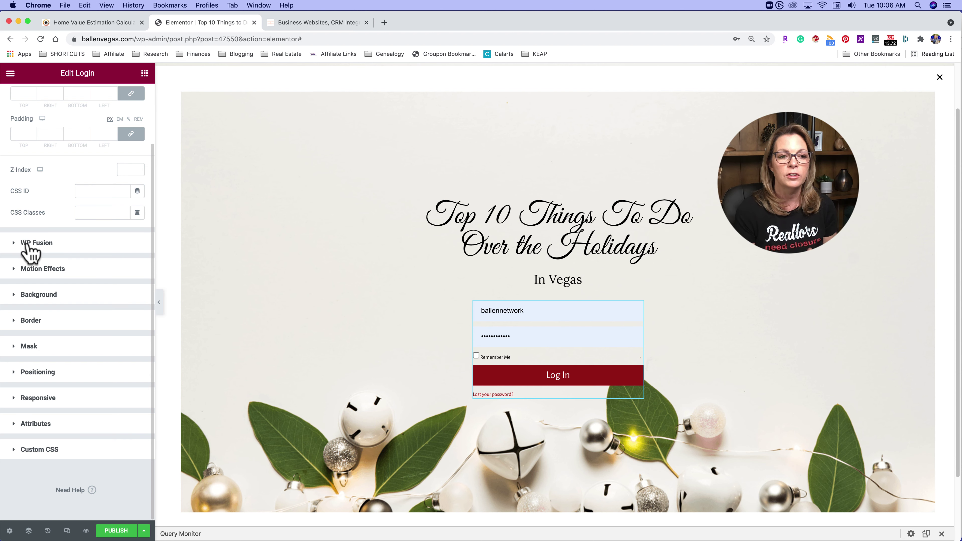
left_click(32, 245)
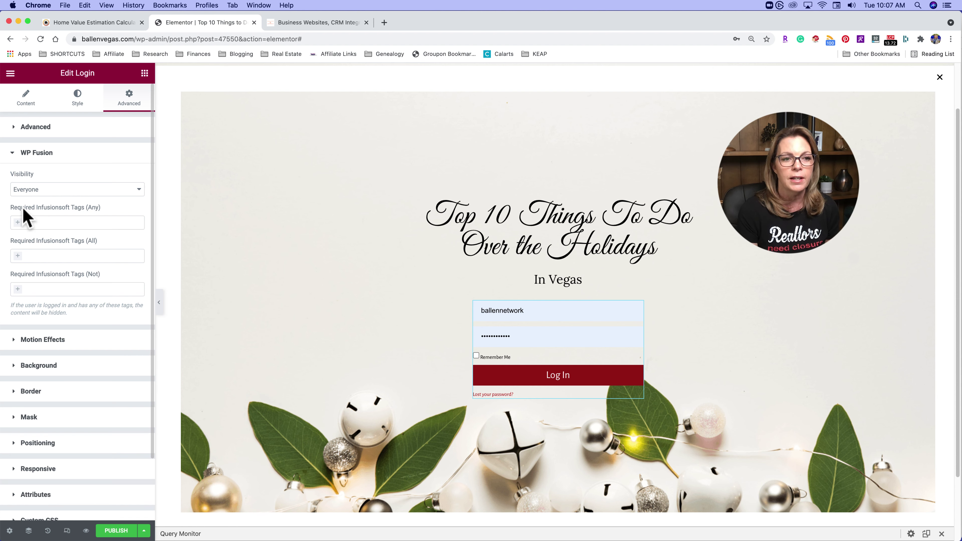
- Search Required Infusionsoft Tags for 'Hol', find no match, and collapse WP Fusion
left_click(35, 222)
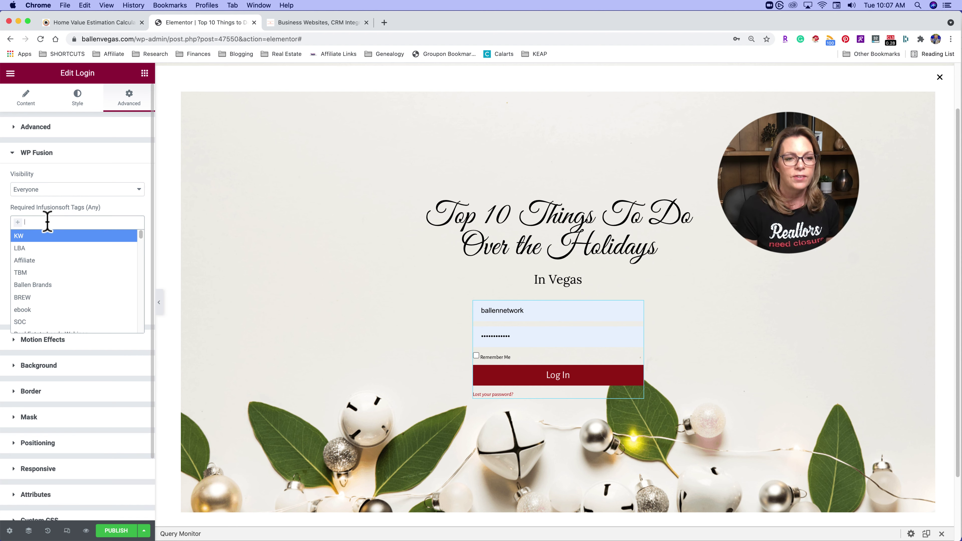
type("Holiday")
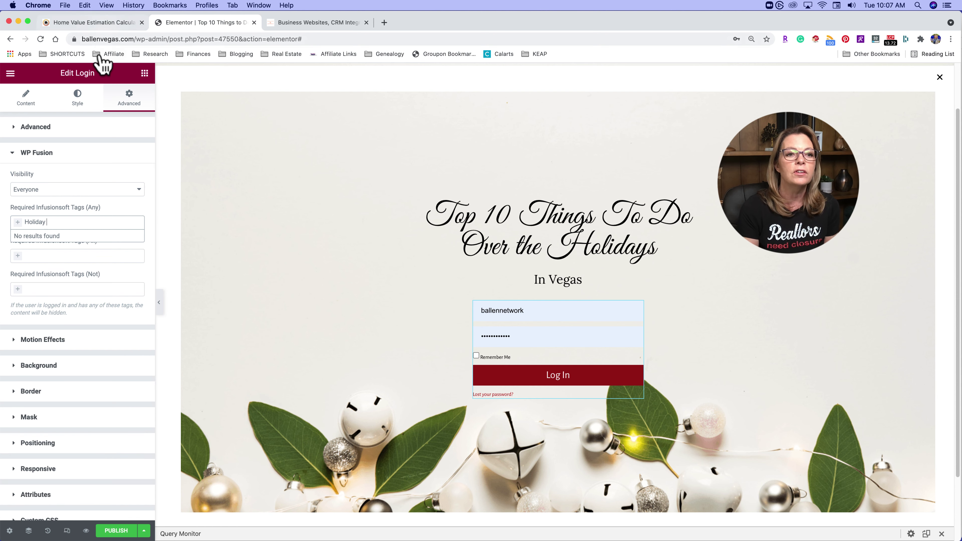
left_click(91, 156)
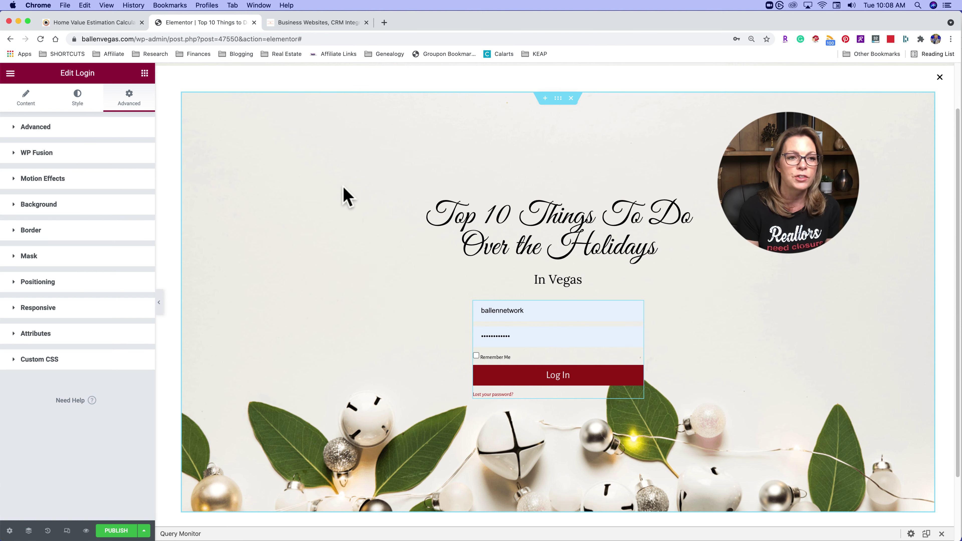
- Return to the Content settings and open Publish Settings on the Conditions step
left_click(15, 104)
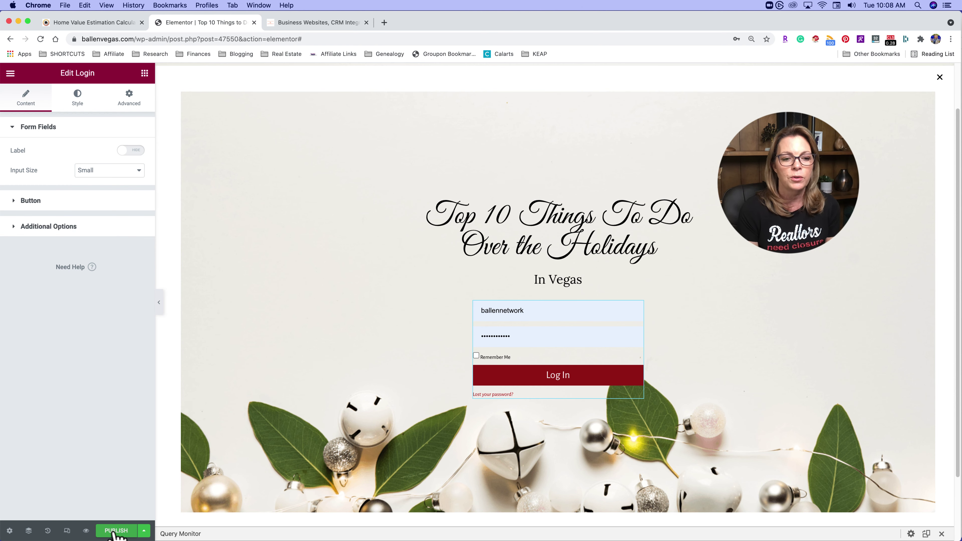
left_click(116, 530)
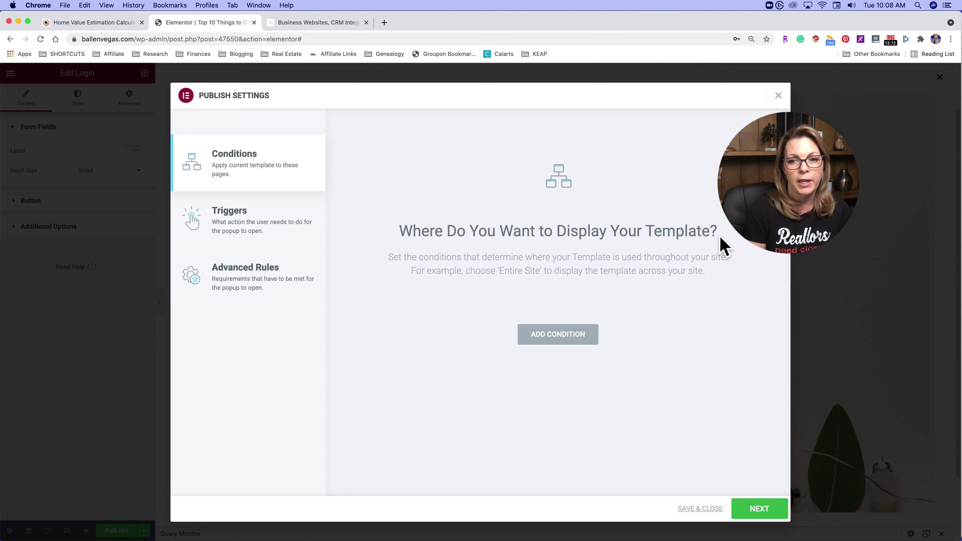
- Add an Include condition with scope Singular, covering All Singular, and view its page types
left_click(553, 350)
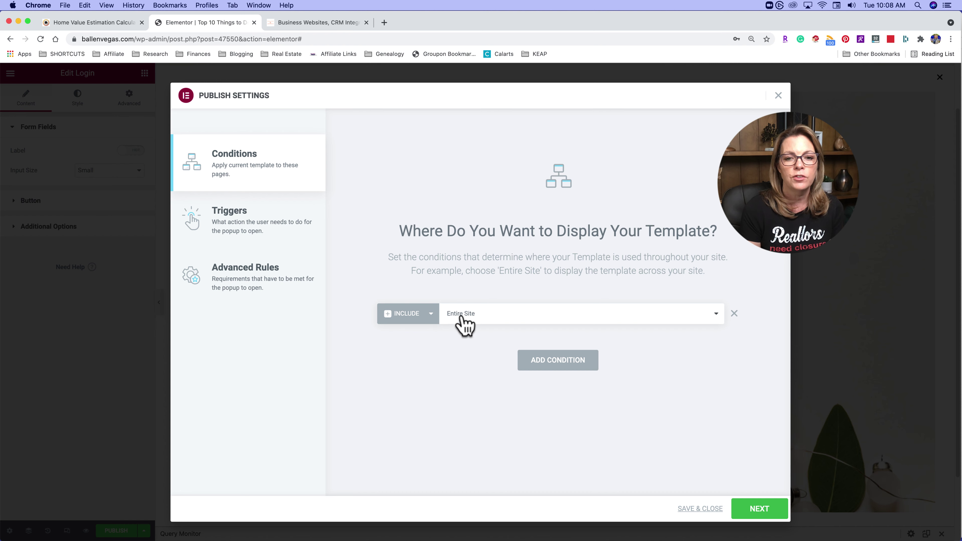
left_click(518, 319)
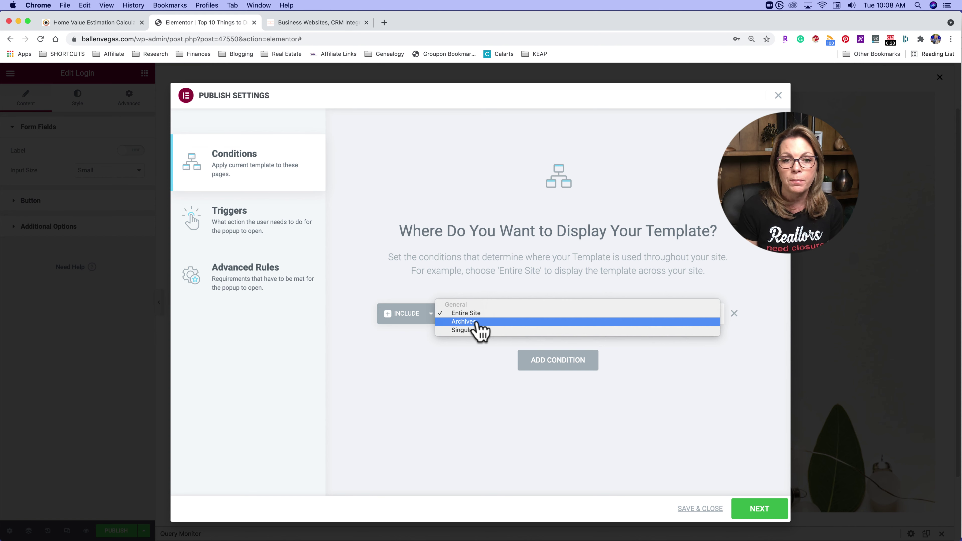
left_click(433, 324)
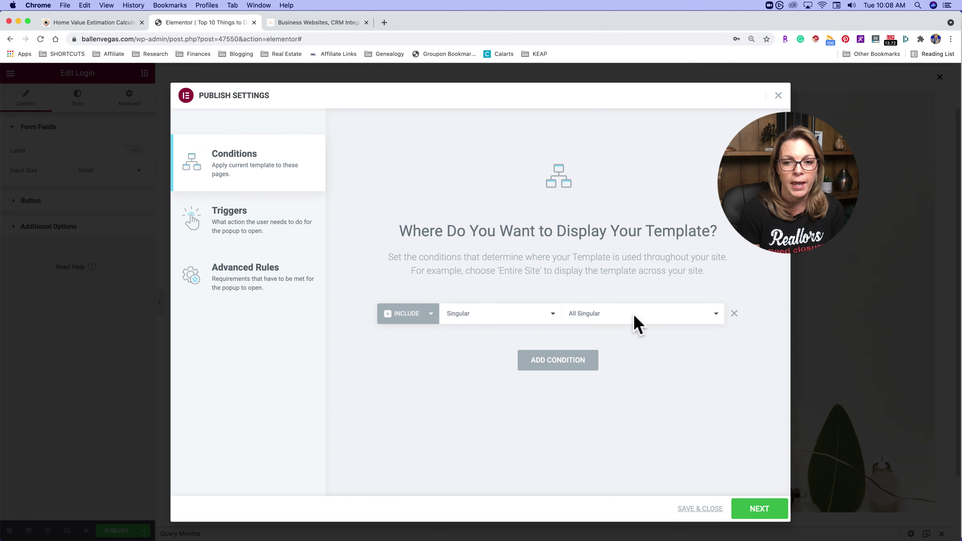
left_click(639, 325)
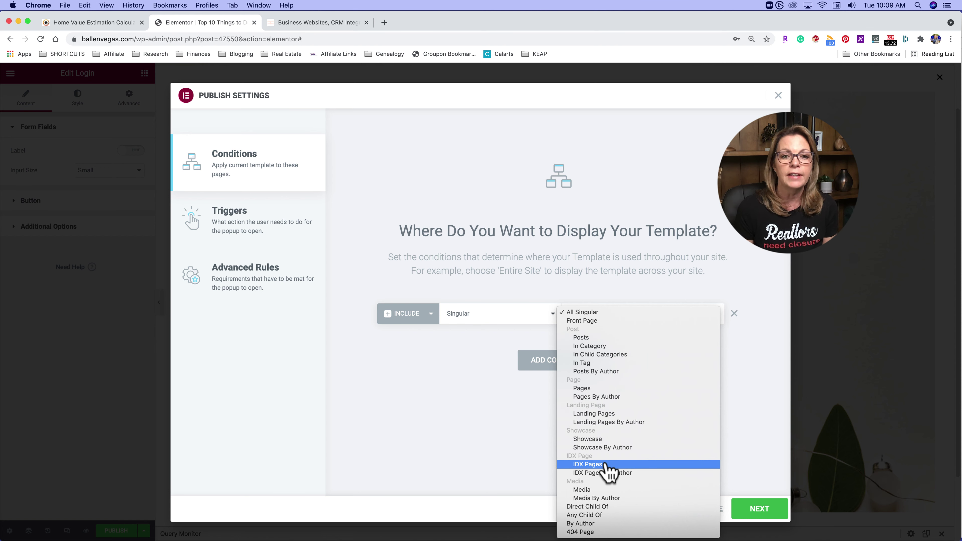
- Add a second condition and narrow the first one to Singular IDX Pages (All)
left_click(441, 364)
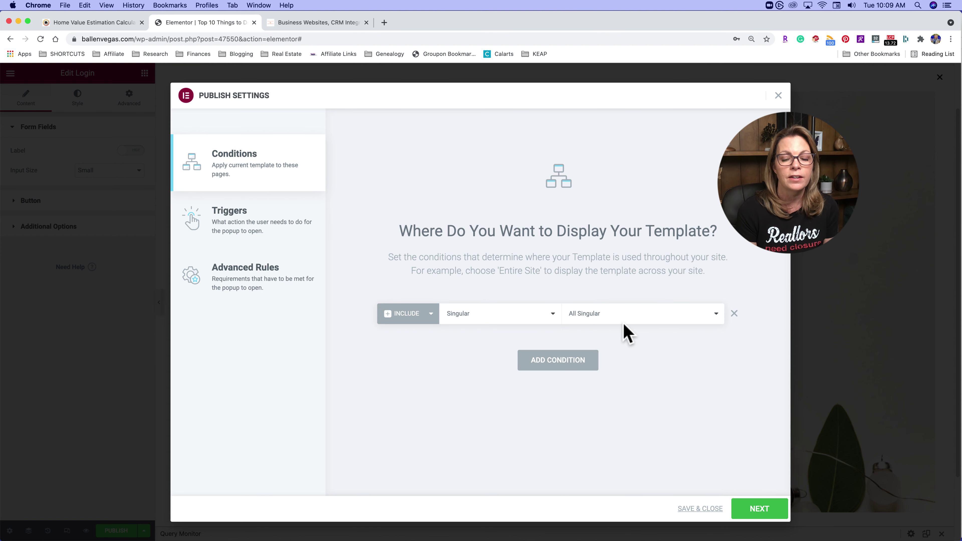
left_click(556, 366)
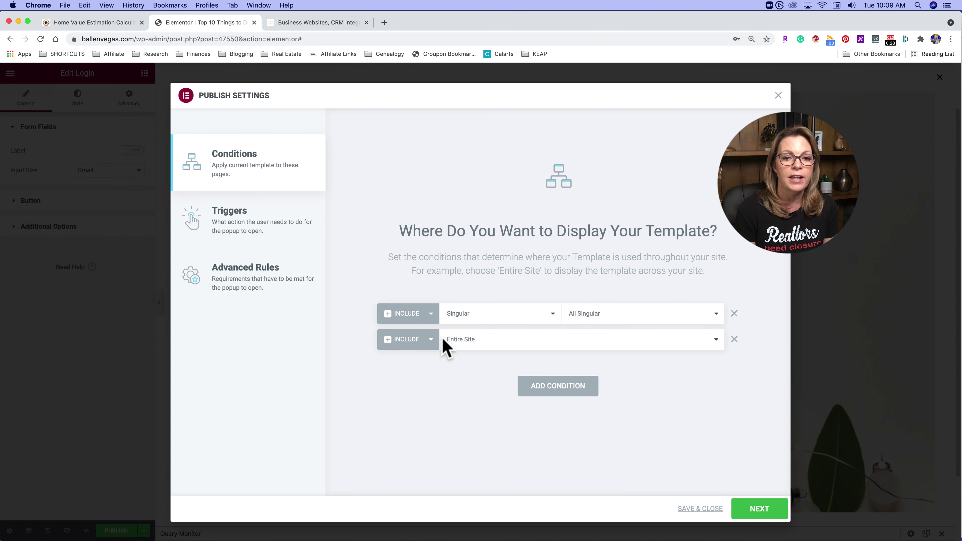
left_click(611, 313)
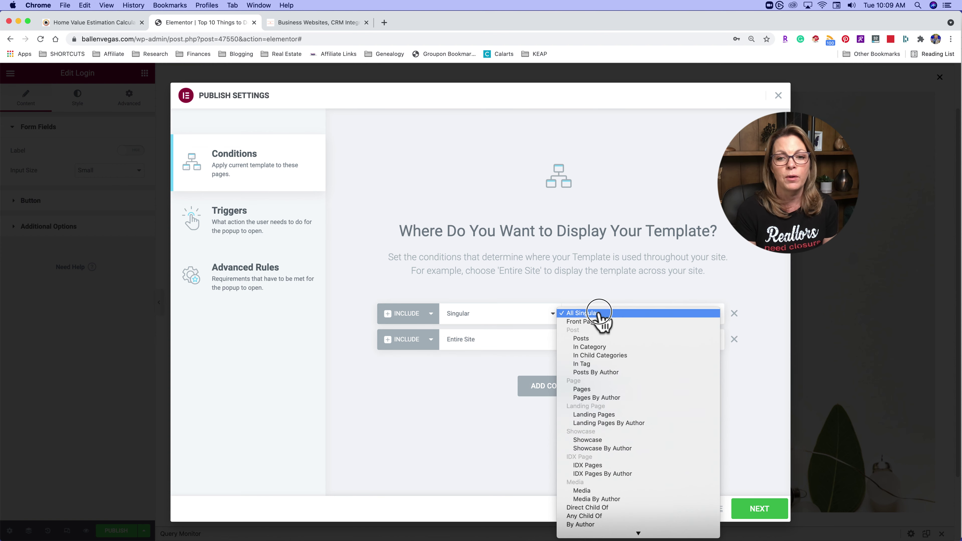
left_click(598, 465)
- Set the second condition's scope to Archives, leaving it on All Archives
left_click(489, 346)
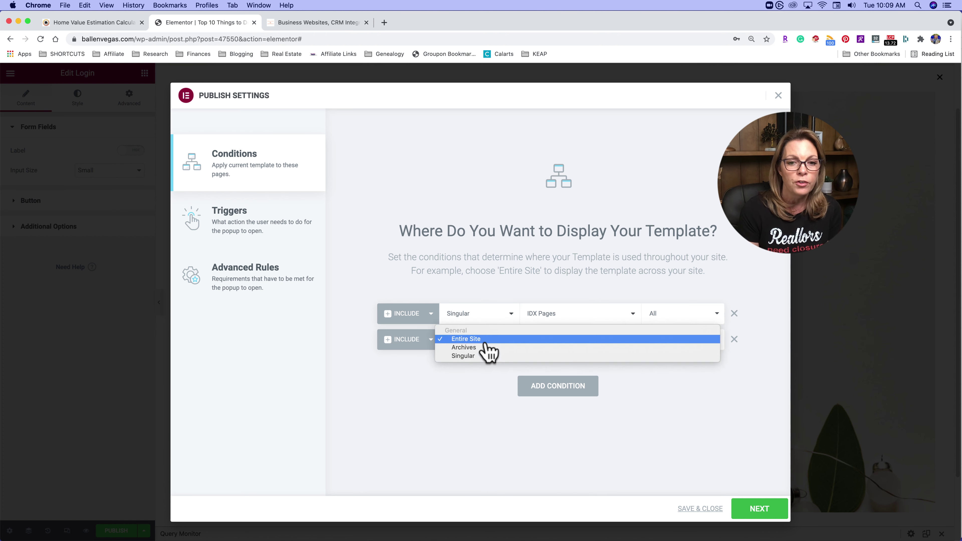
left_click(489, 348)
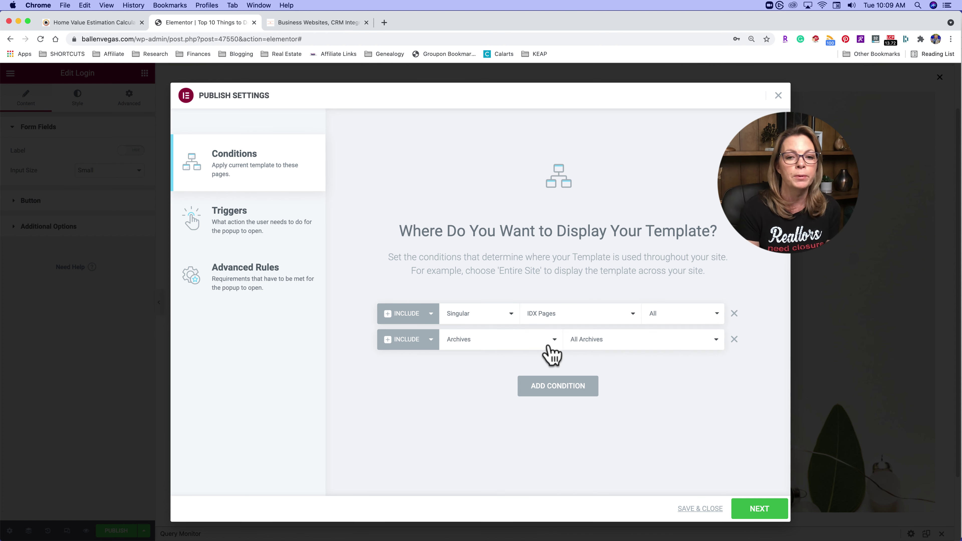
left_click(618, 341)
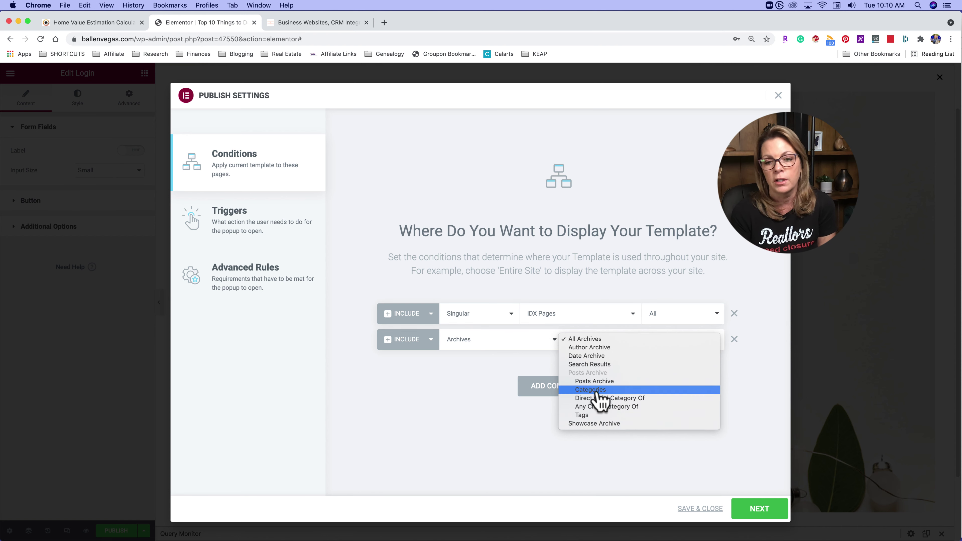
left_click(445, 436)
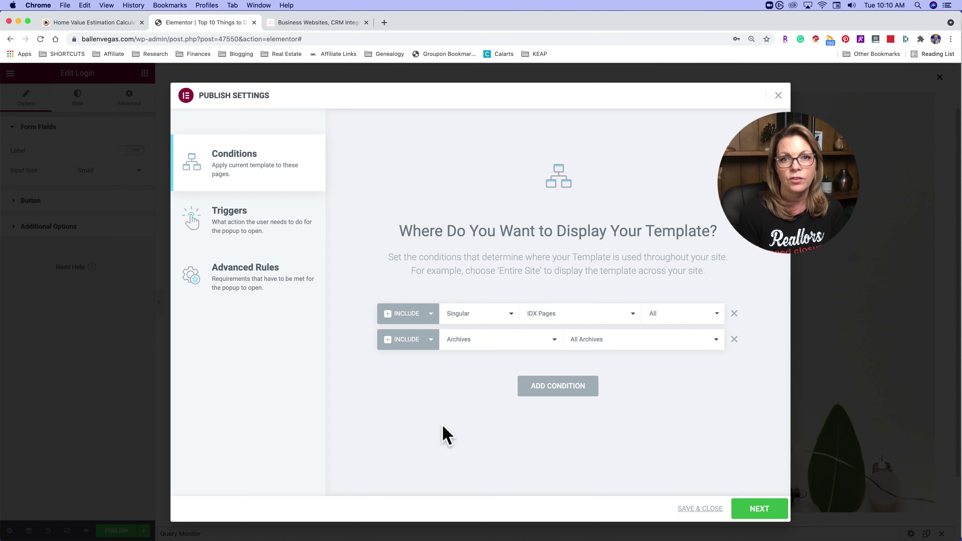
- Make condition two an Exclude rule for Singular IDX Pages (All)
left_click(404, 343)
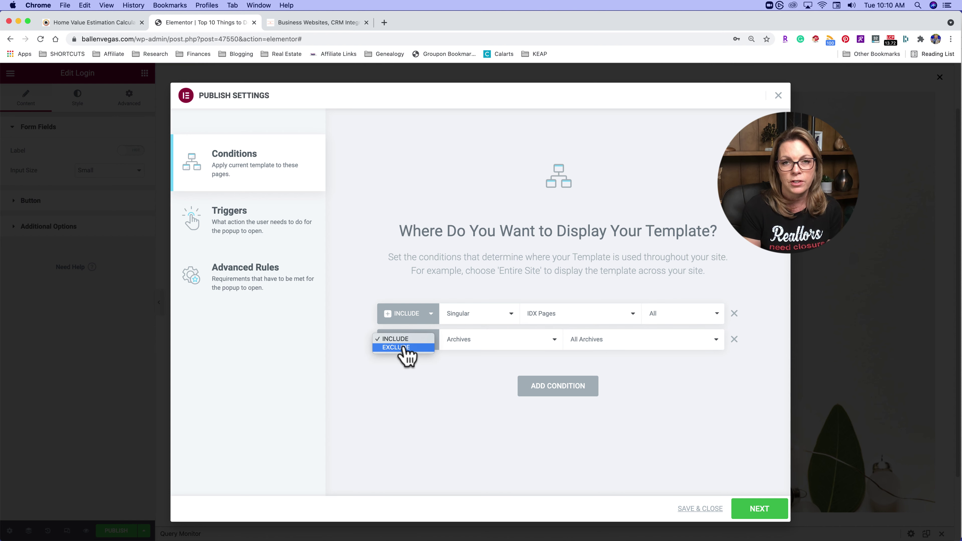
left_click(681, 386)
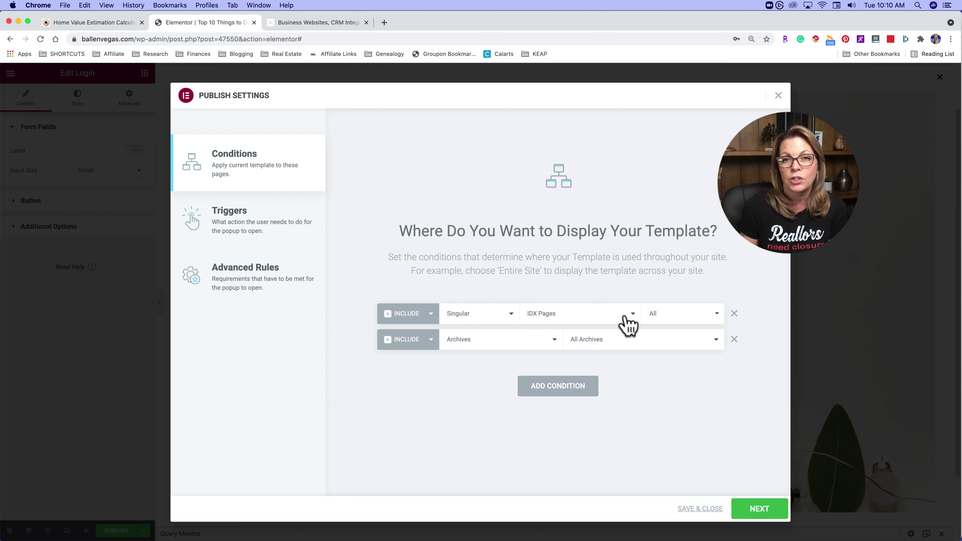
left_click(423, 341)
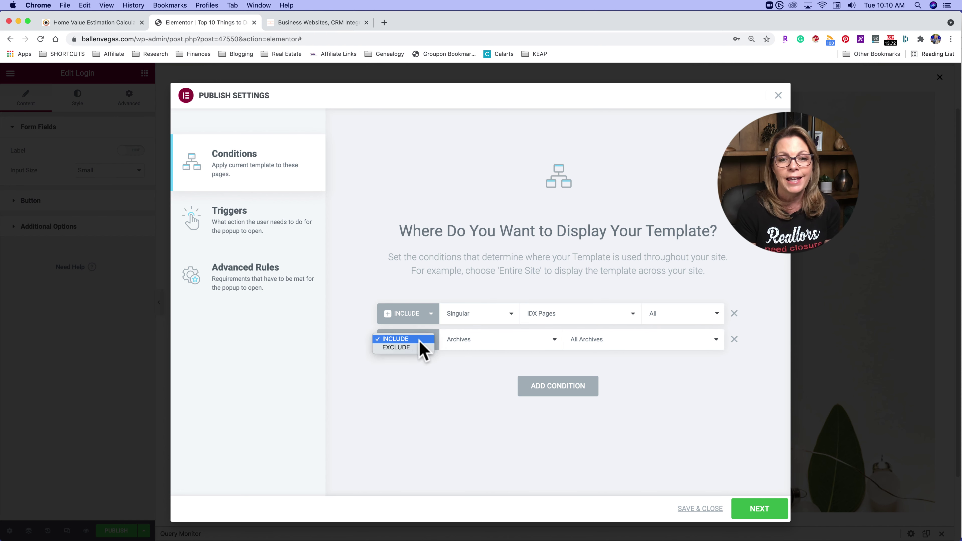
left_click(408, 348)
left_click(476, 342)
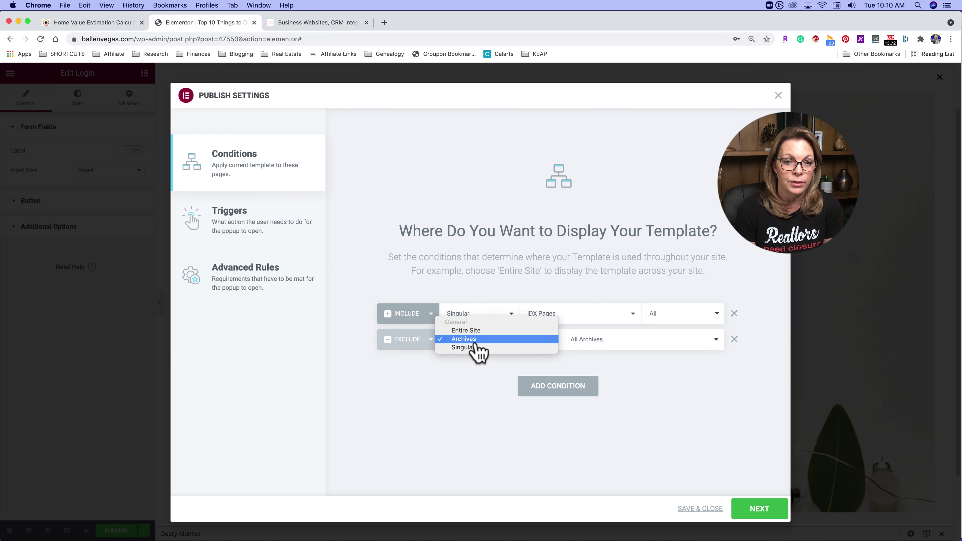
left_click(475, 348)
left_click(611, 342)
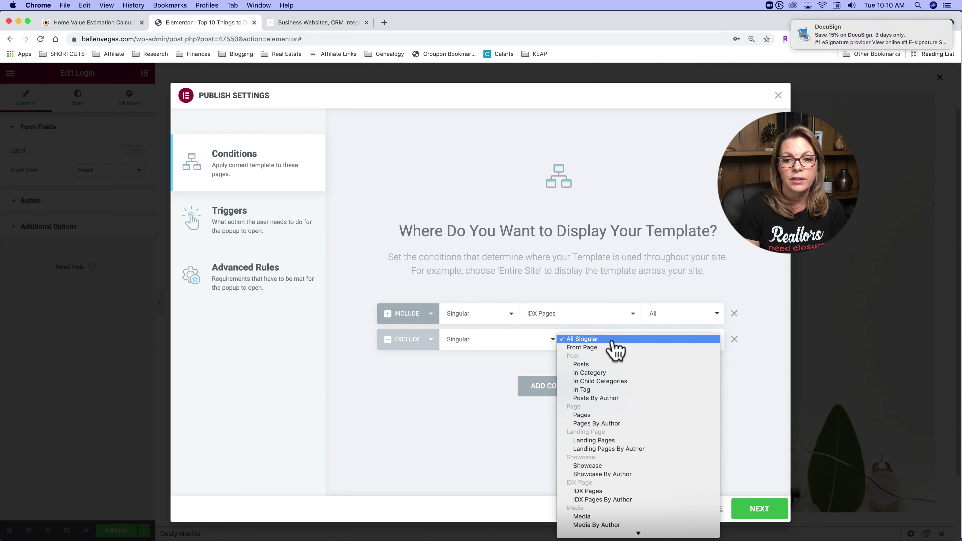
left_click(606, 492)
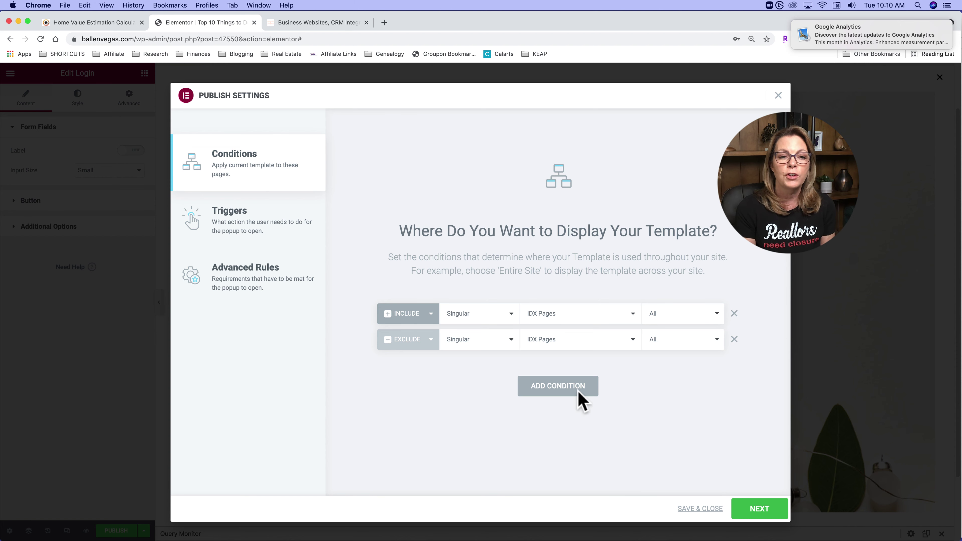
- Switch the popup trigger from On Page Load to On Scroll, firing within 15% of the page
left_click(251, 223)
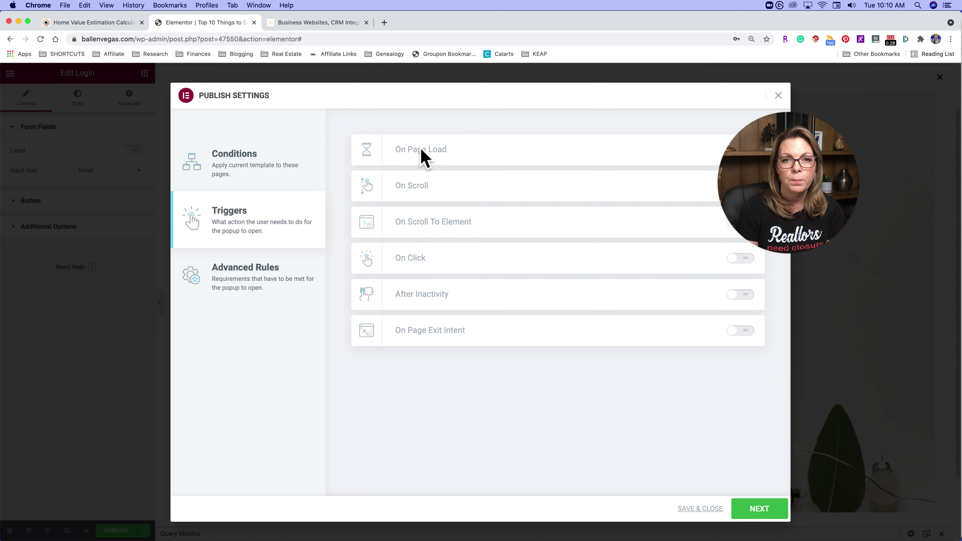
left_click(741, 150)
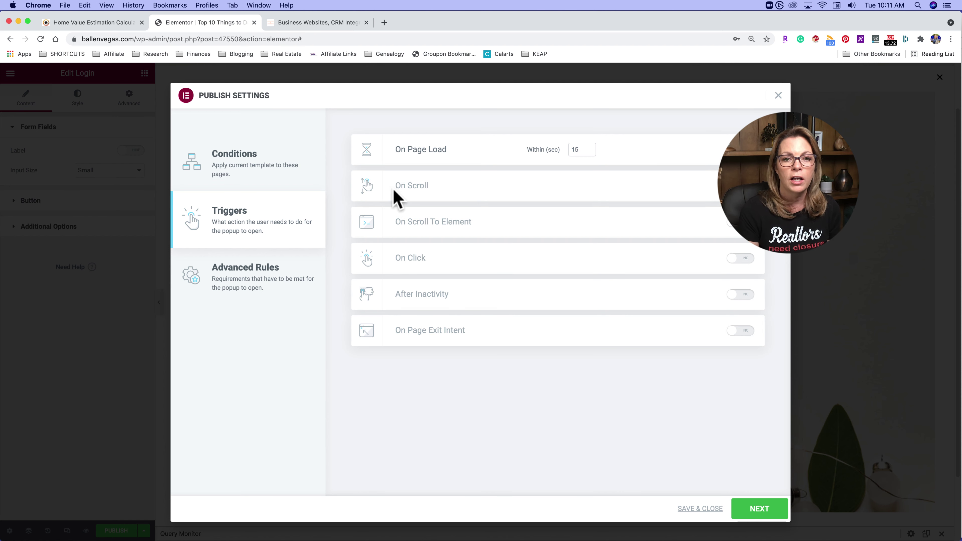
left_click(741, 150)
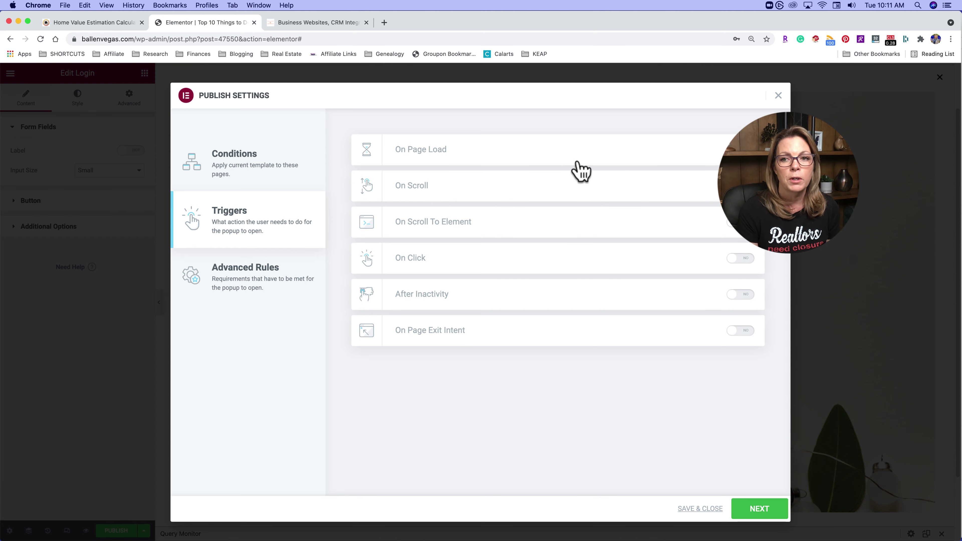
left_click(741, 186)
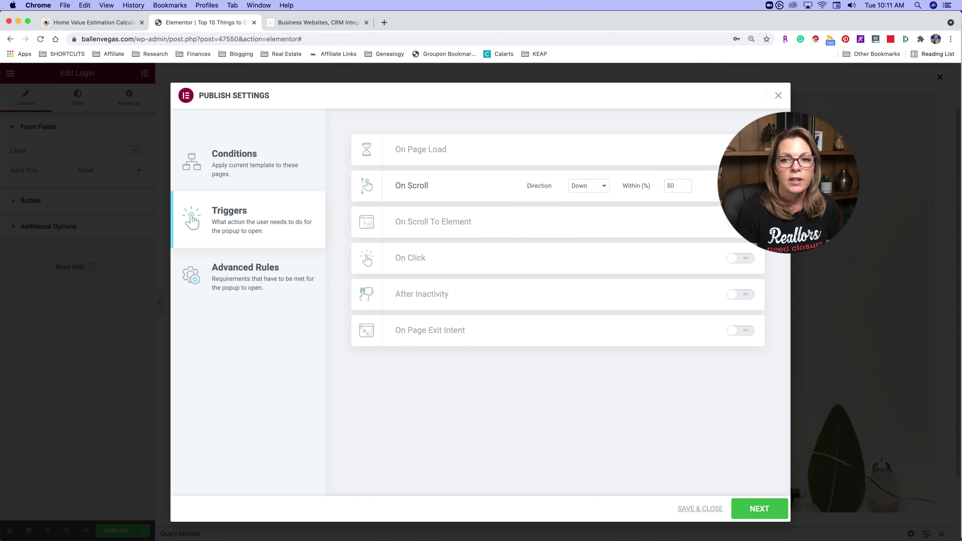
double_click(681, 185)
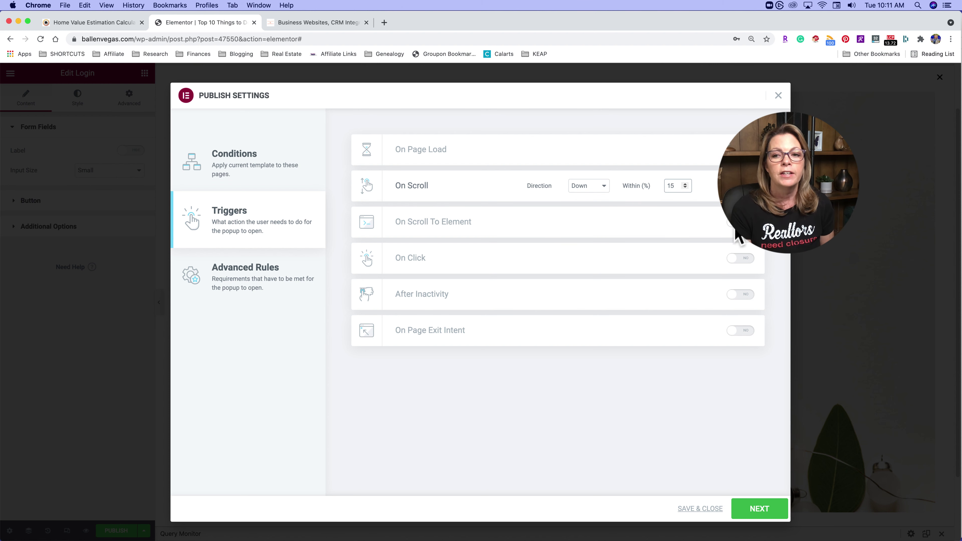
left_click(633, 224)
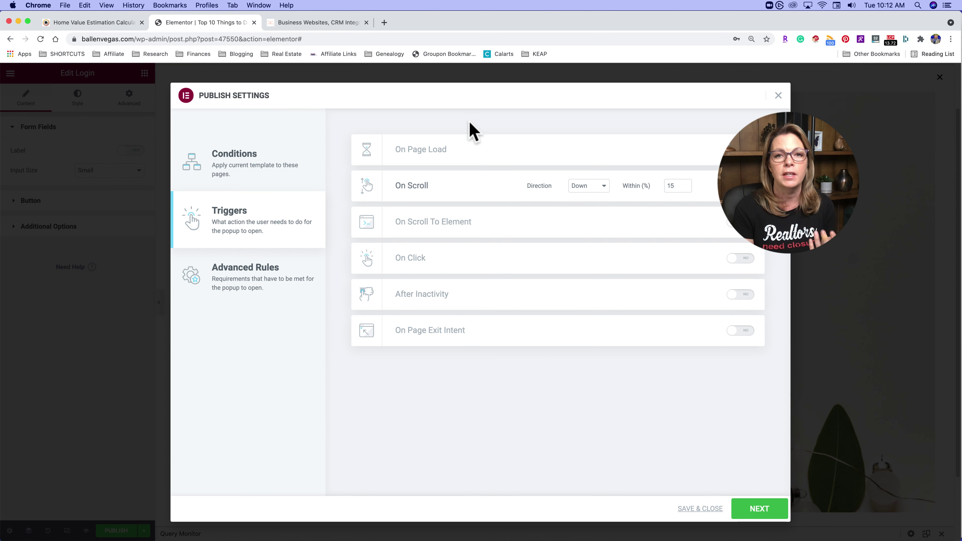
- Go to the popup's Advanced Rules, try the referral-source rule, then turn it back off
left_click(241, 288)
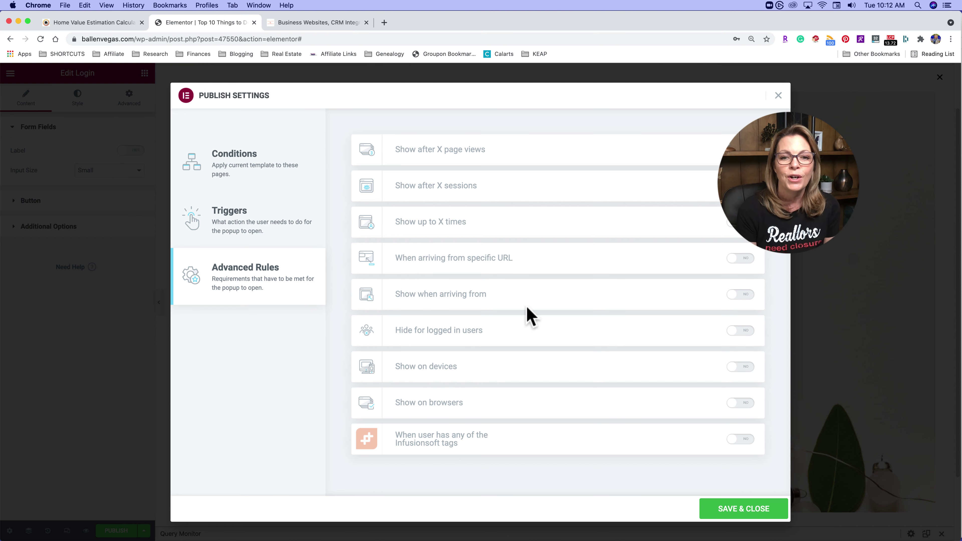
left_click(737, 297)
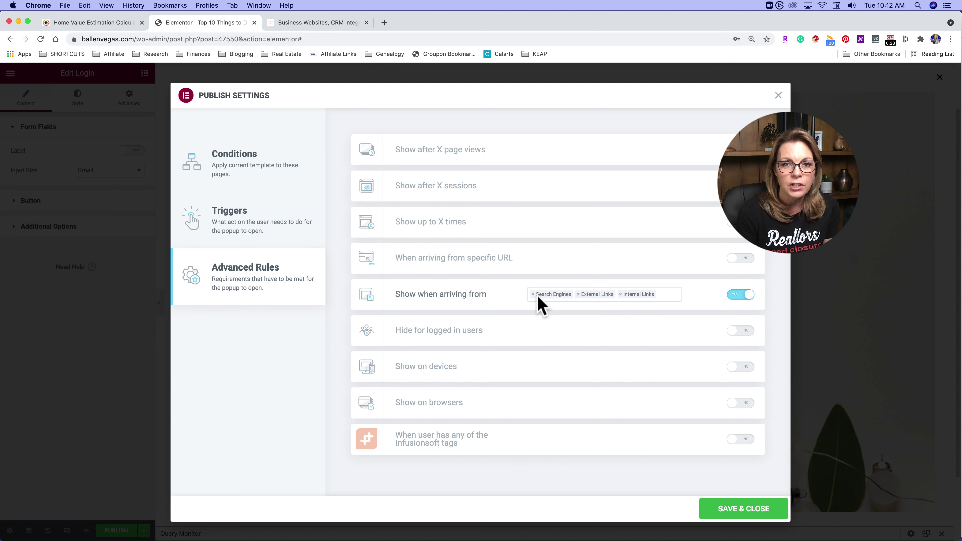
left_click(661, 294)
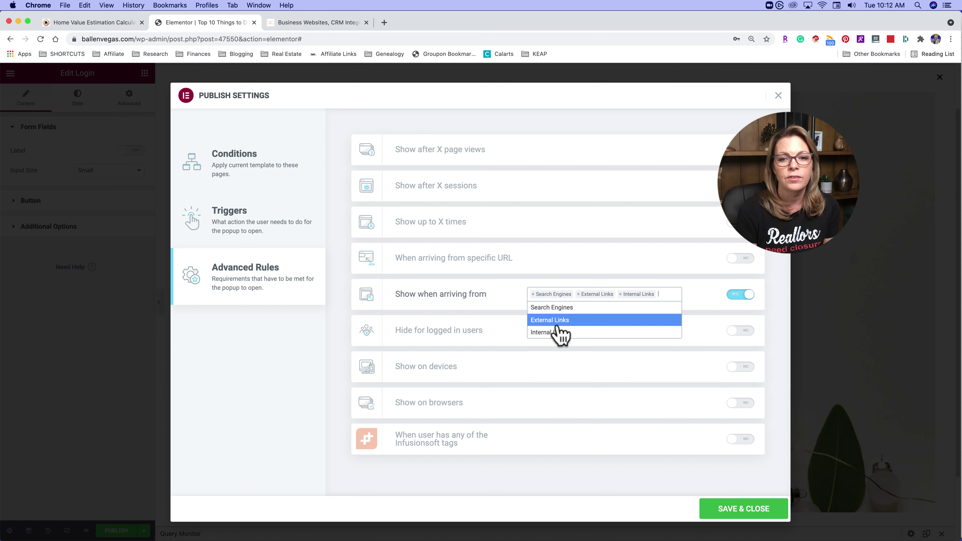
left_click(463, 301)
left_click(735, 300)
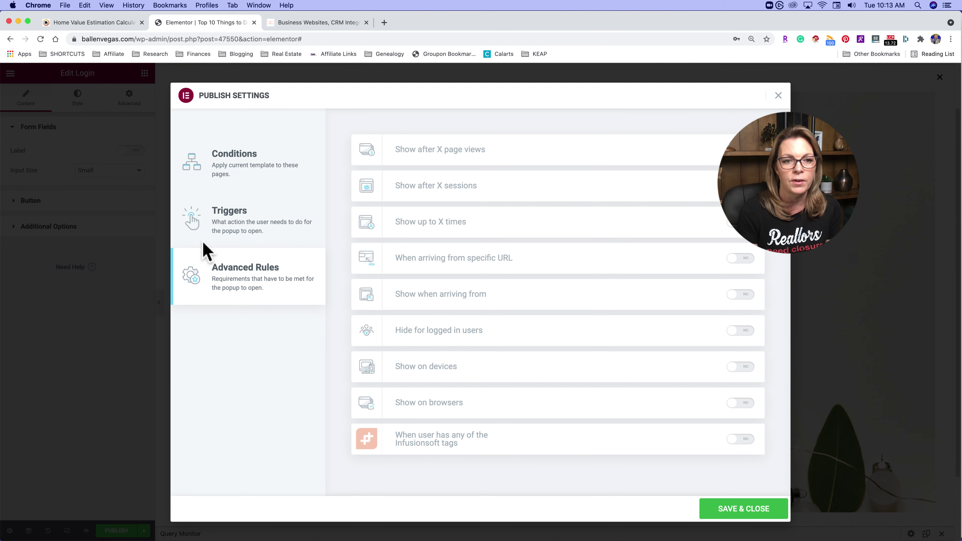
- Replace On Scroll with an On Page Load trigger at 0 seconds and save the publish settings
left_click(236, 214)
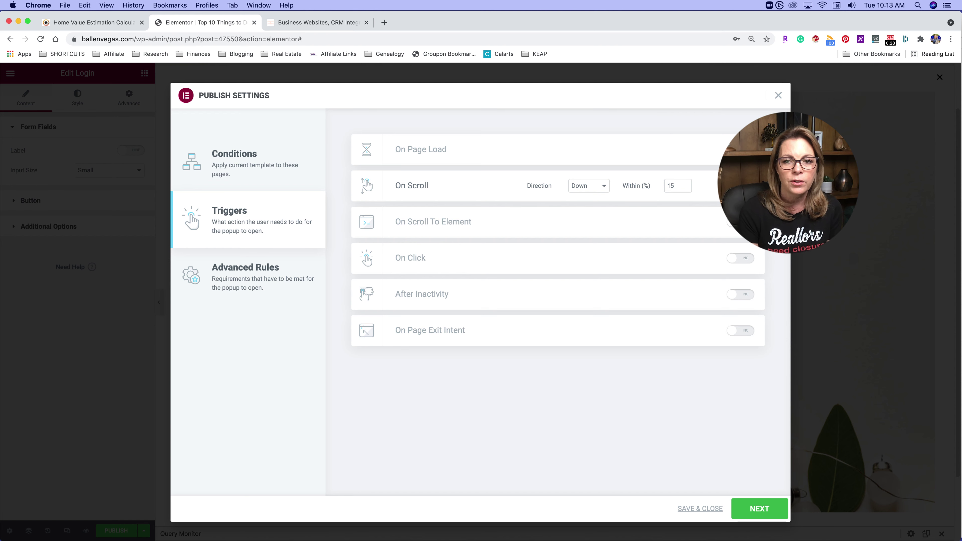
left_click(741, 186)
left_click(741, 149)
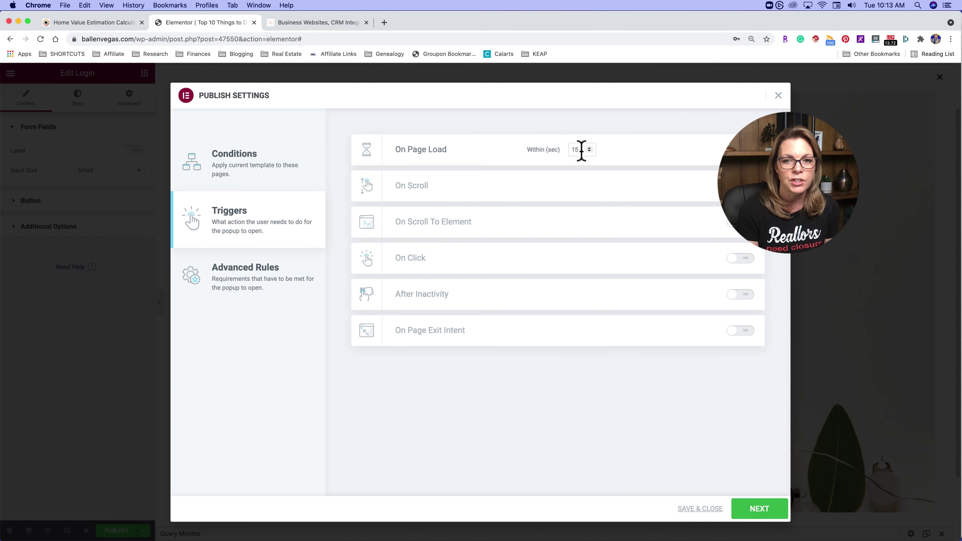
left_click(589, 152)
left_click(590, 152)
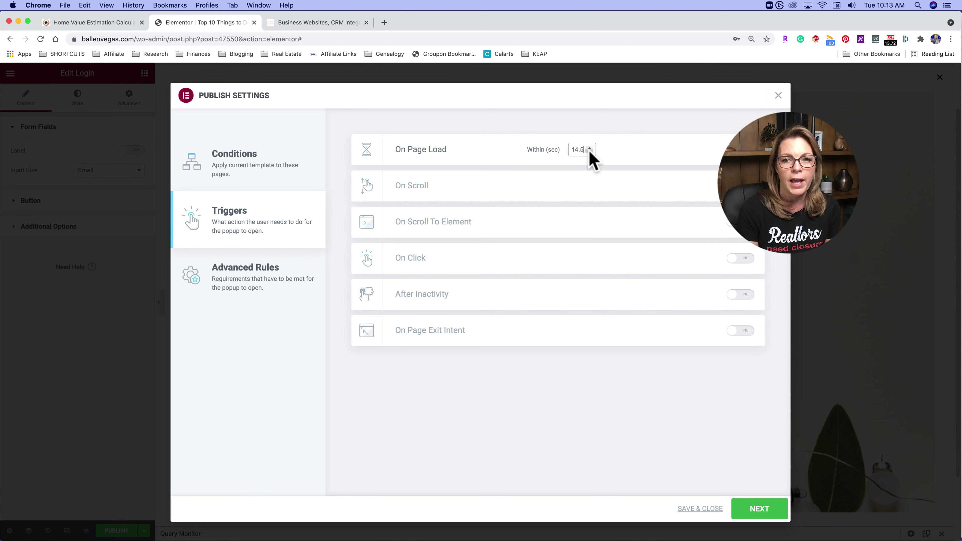
left_click(590, 152)
left_click(588, 151)
left_click_drag(585, 151, 531, 144)
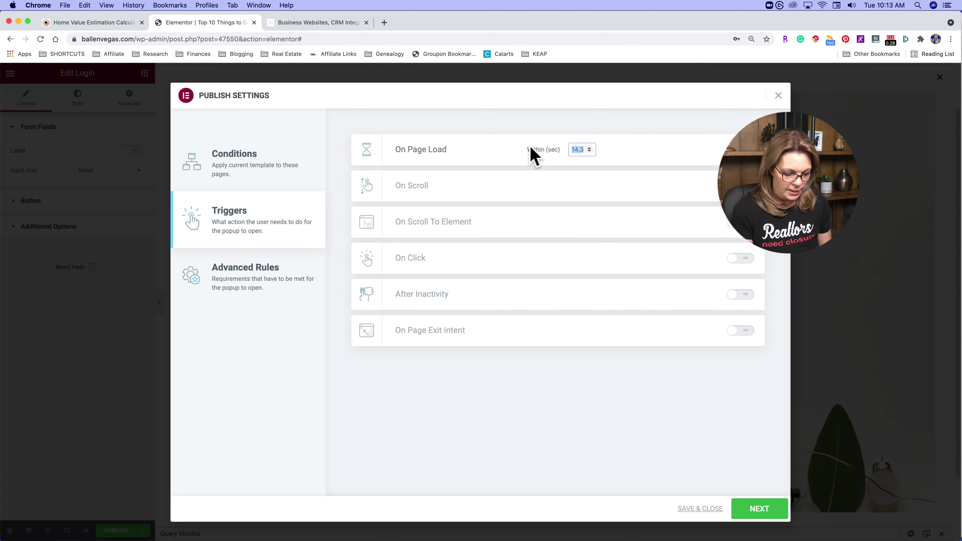
left_click(761, 512)
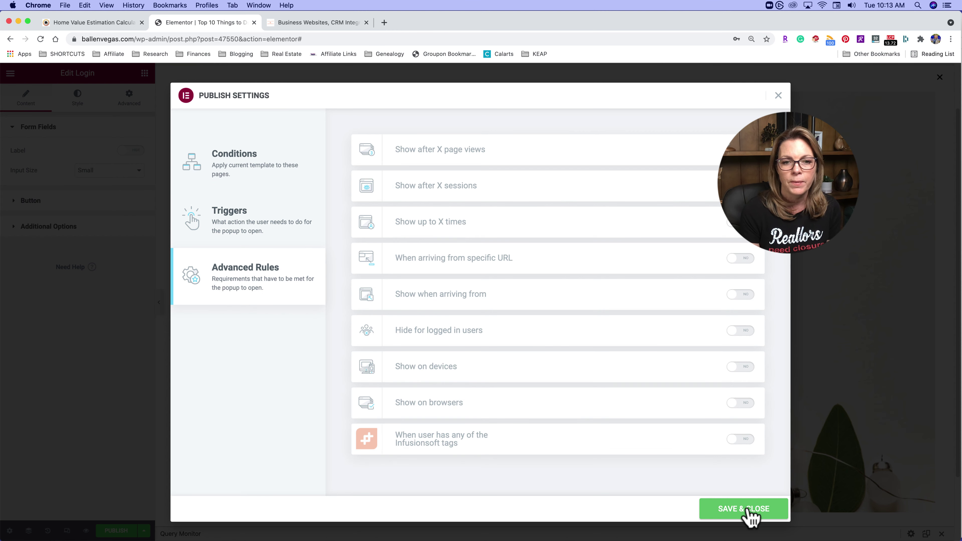
left_click(752, 510)
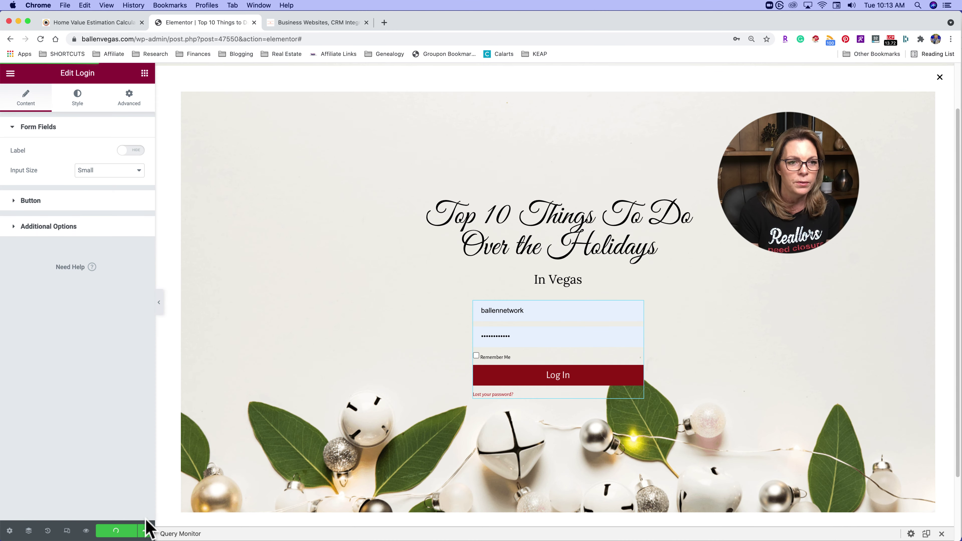
left_click(384, 24)
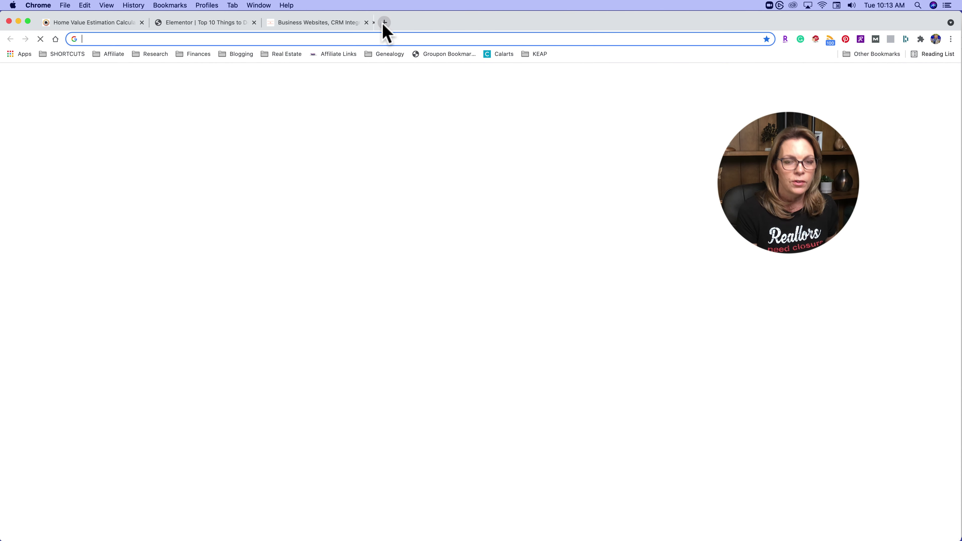
type("ballenvegas.com")
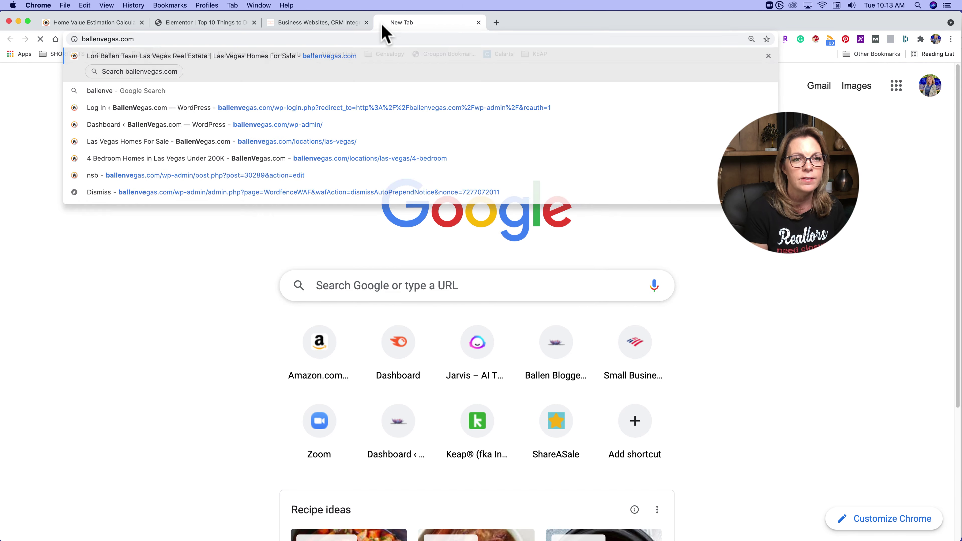
key("Return")
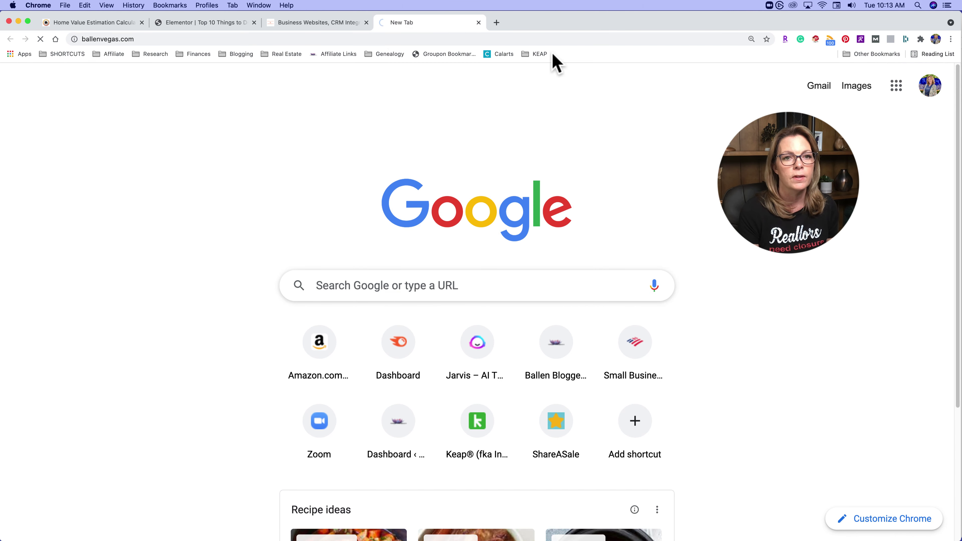
scroll(467, 259, "down", 10)
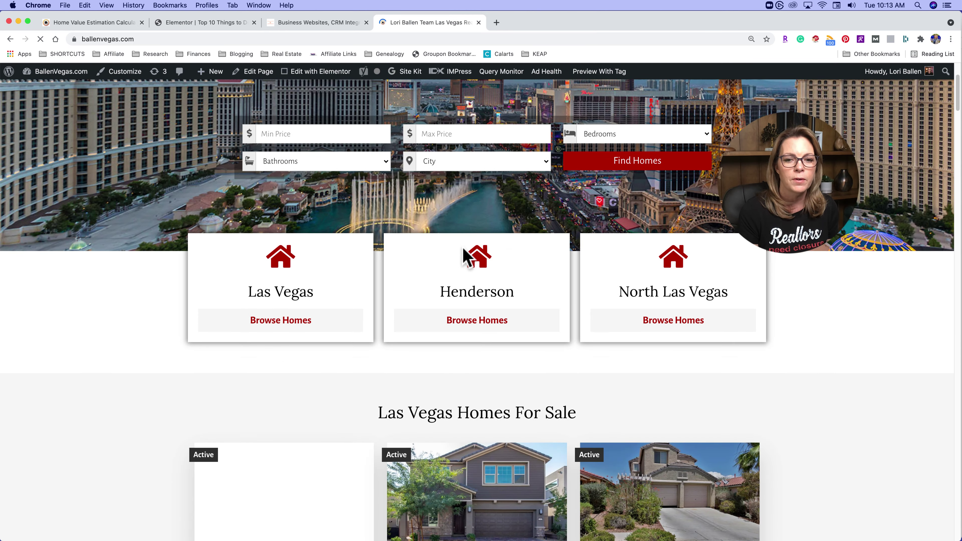
scroll(464, 252, "up", 5)
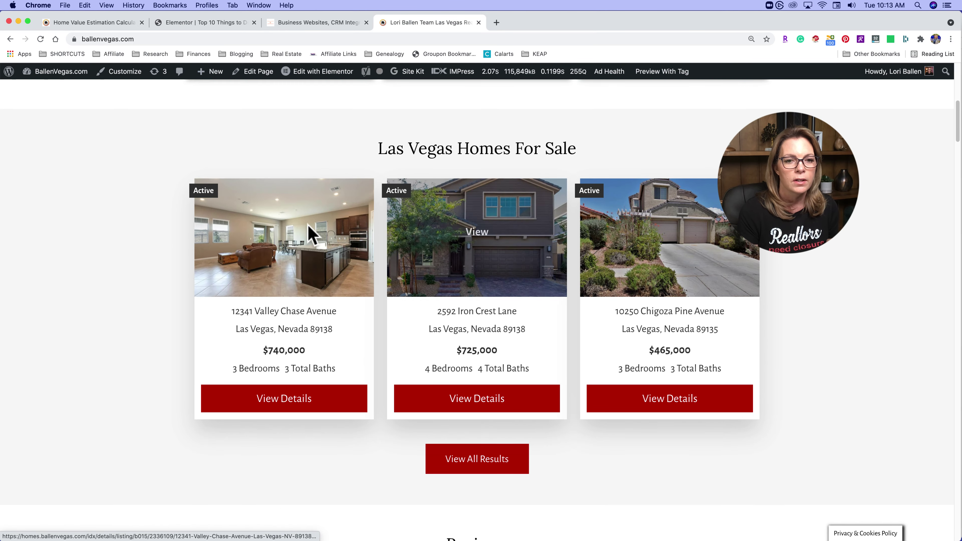
left_click(290, 253)
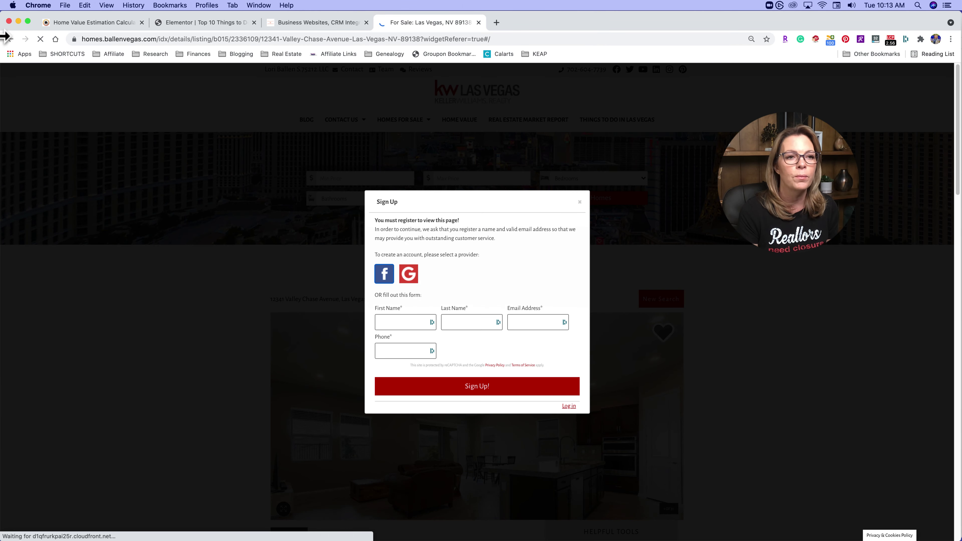
left_click(11, 39)
- Browse to the Anthem Country Club Real Estate page, then switch back to the Elementor tab
scroll(630, 370, "down", 20)
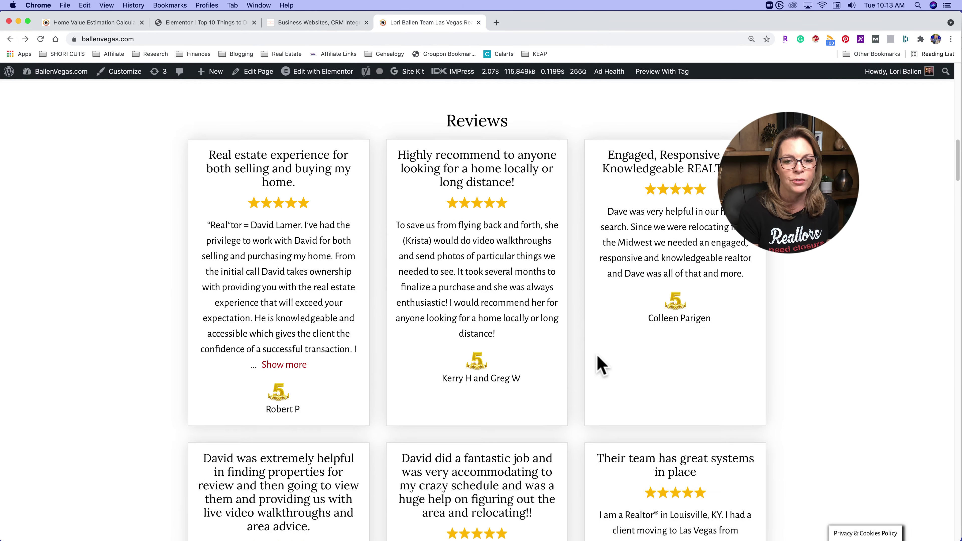
scroll(295, 129, "down", 2)
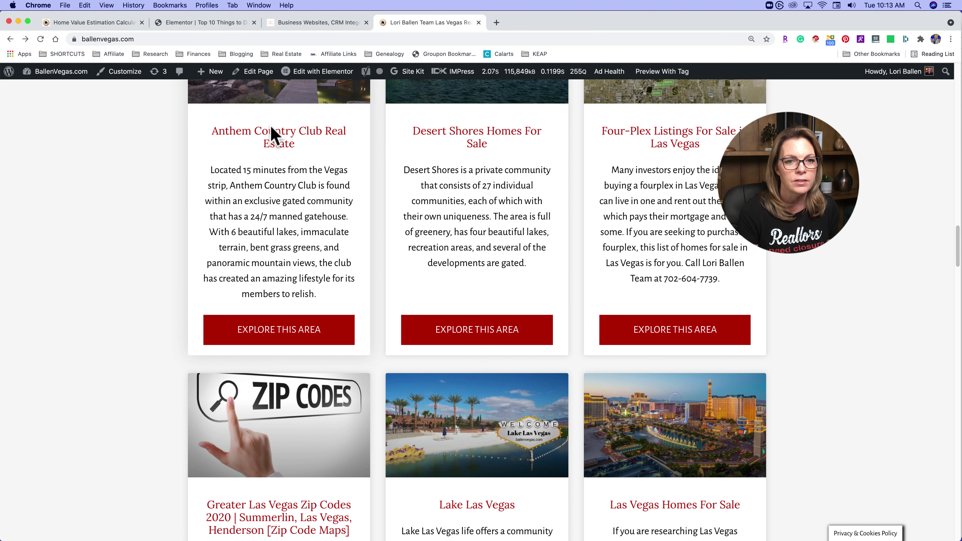
left_click(269, 132)
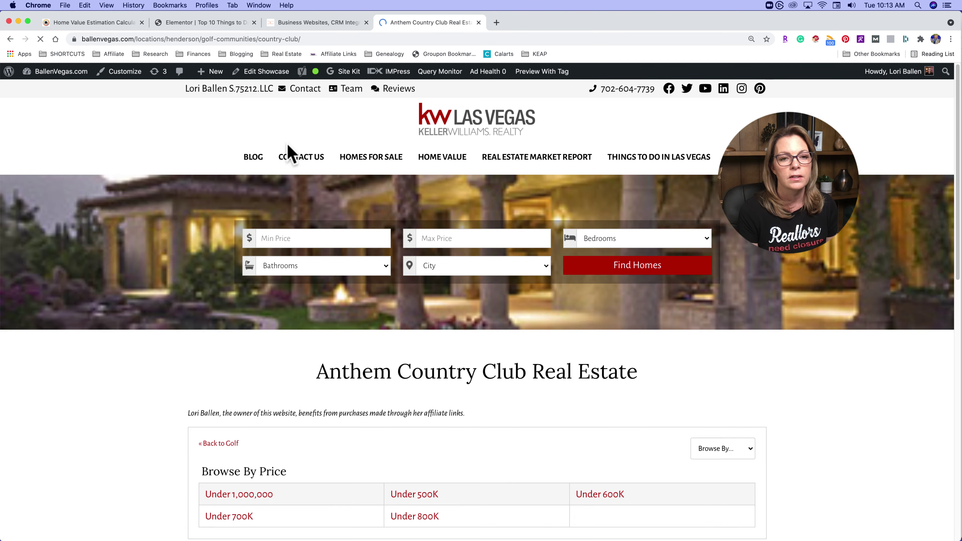
scroll(612, 312, "down", 20)
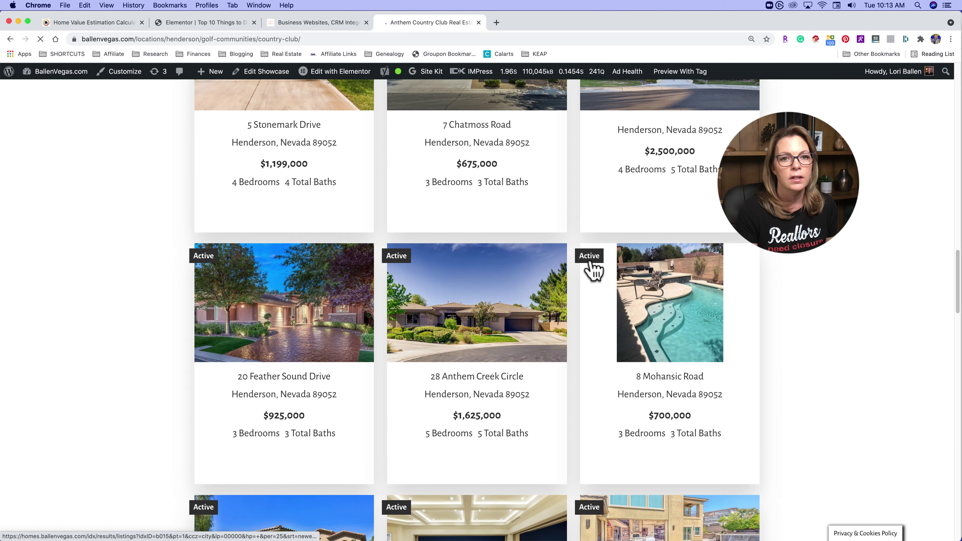
scroll(595, 269, "up", 12)
scroll(538, 201, "up", 10)
scroll(531, 262, "down", 15)
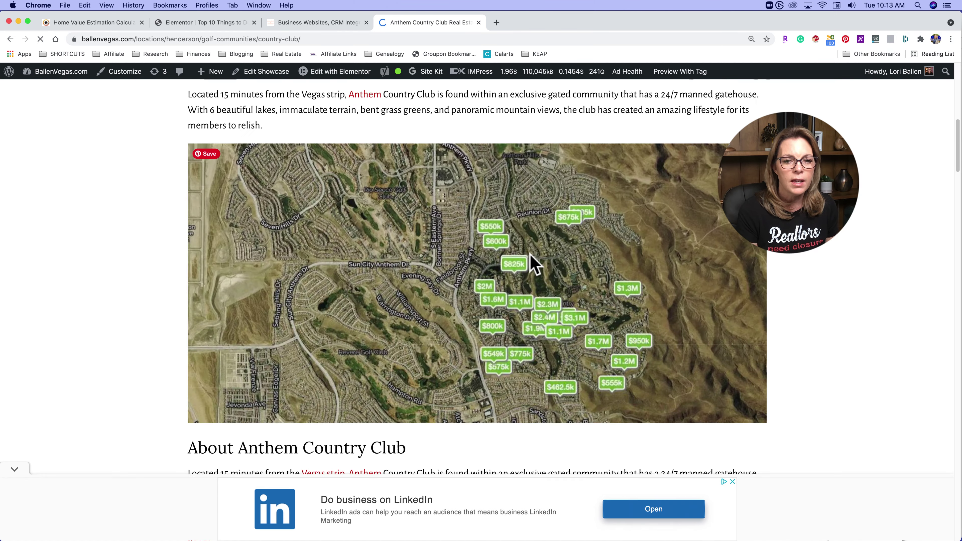
left_click(203, 22)
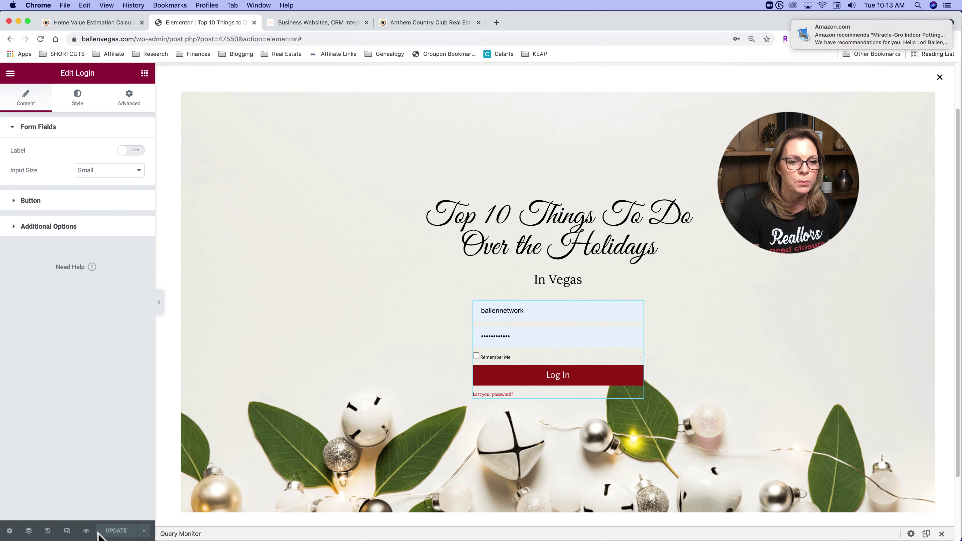
- Preview the holiday popup in a new tab from the Update button's extra options
left_click(143, 531)
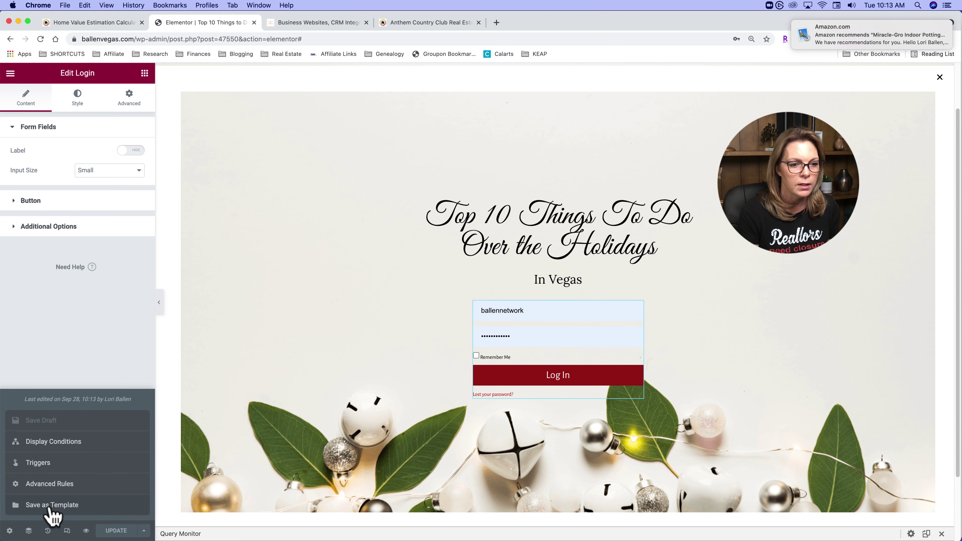
mouse_move(86, 531)
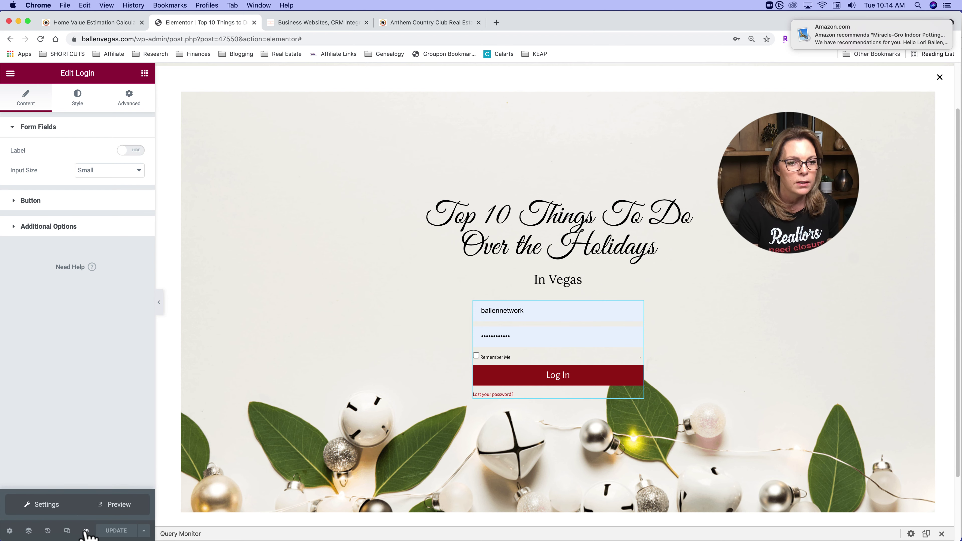
left_click(122, 509)
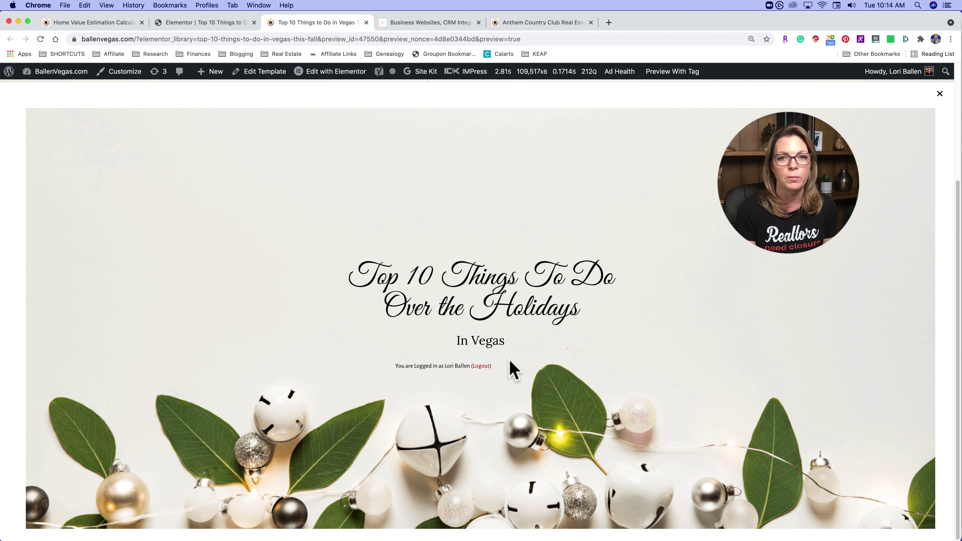
- Close the previewed holiday popup to reveal the page beneath, then return to the Elementor editor
scroll(584, 261, "up", 2)
scroll(583, 261, "up", 2)
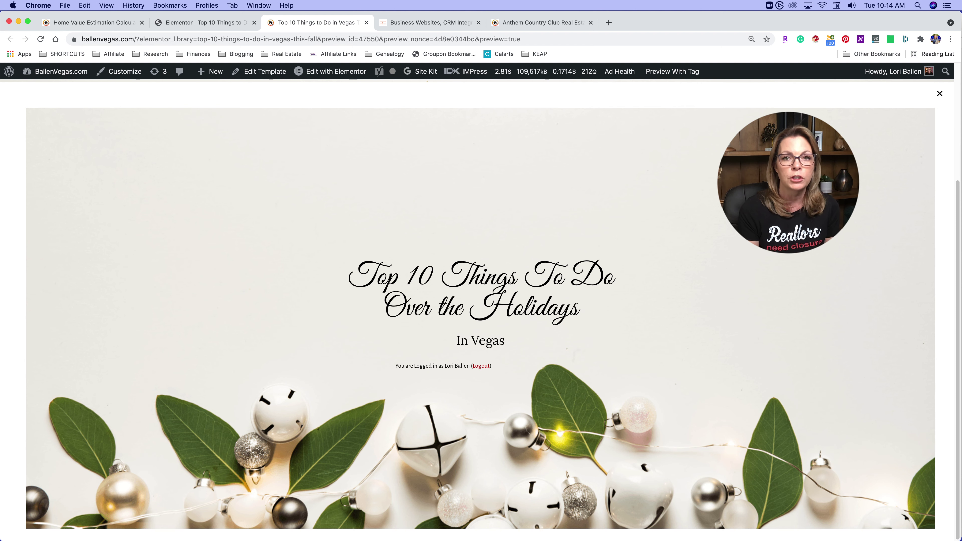
left_click(940, 93)
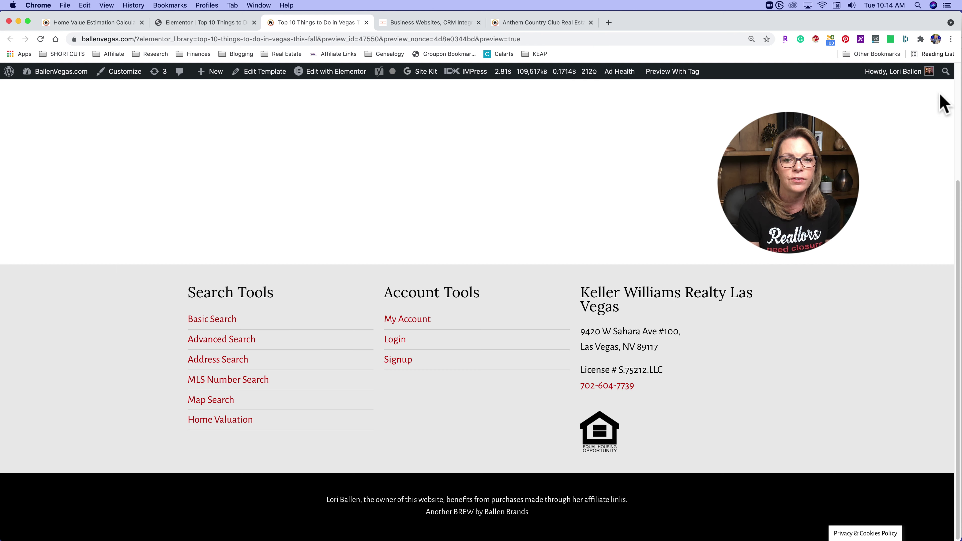
scroll(537, 228, "up", 5)
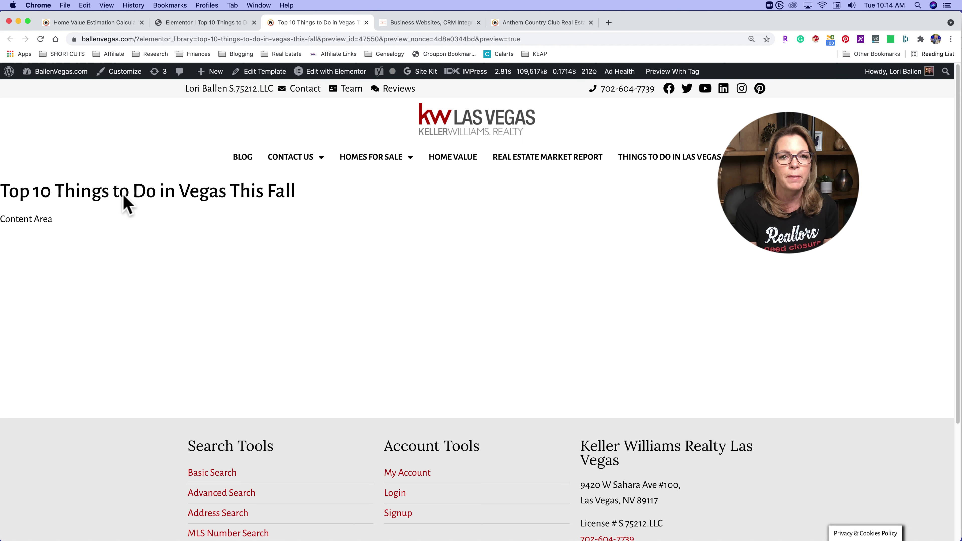
scroll(122, 200, "down", 5)
left_click(201, 23)
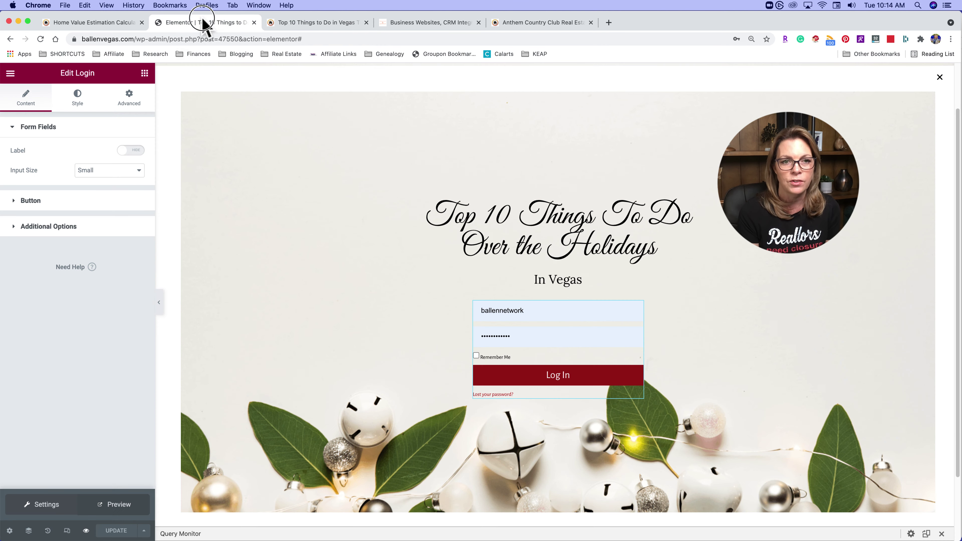